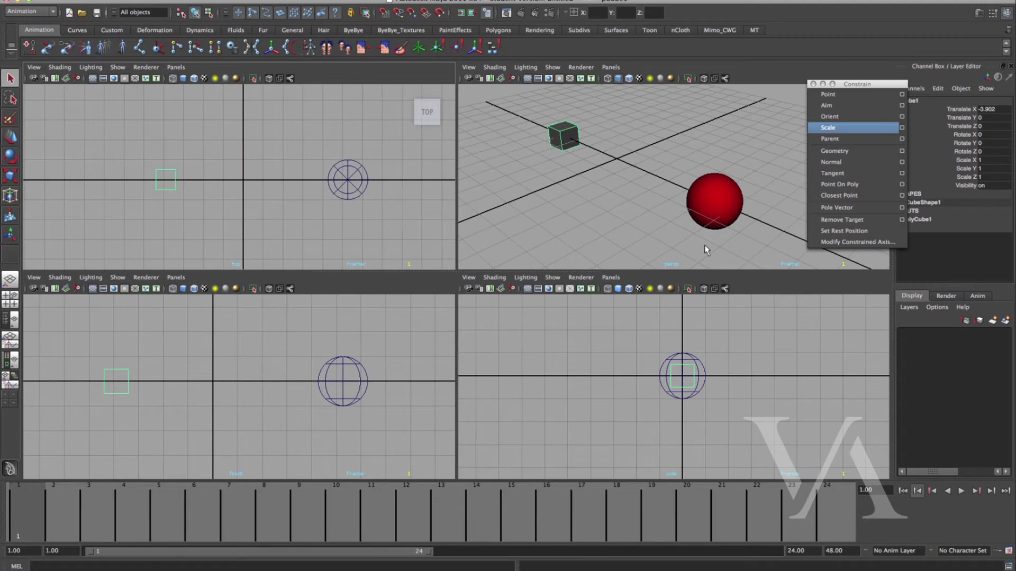
# Step: Apply a point constraint with the red sphere as the target and the cube as the constrained object
pyautogui.click(705, 227)
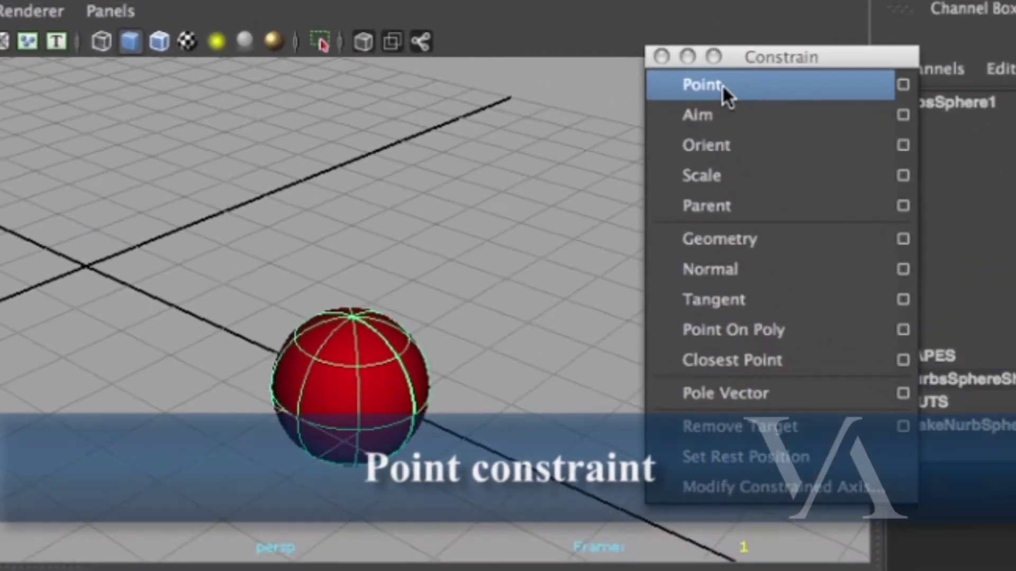
pyautogui.keyDown('alt'); pyautogui.moveTo(310, 227); pyautogui.dragTo(344, 209); pyautogui.keyUp('alt')
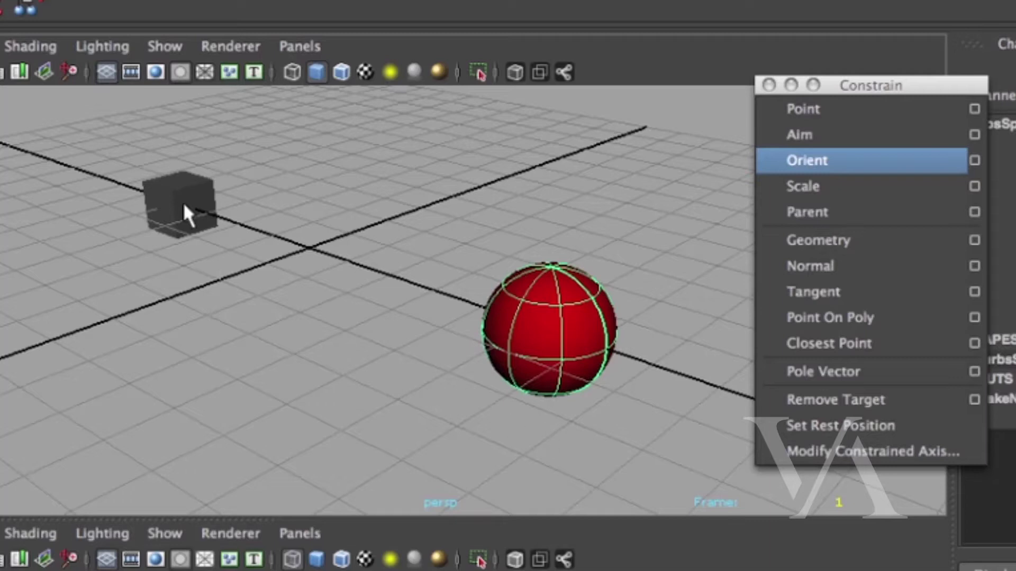
pyautogui.keyDown('shift'); pyautogui.click(169, 203); pyautogui.keyUp('shift')
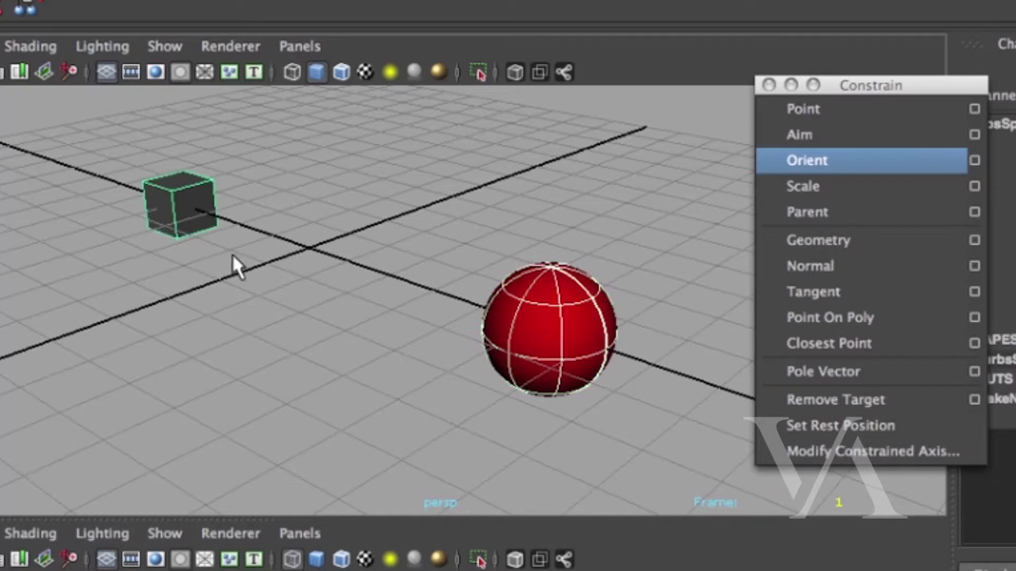
pyautogui.click(811, 112)
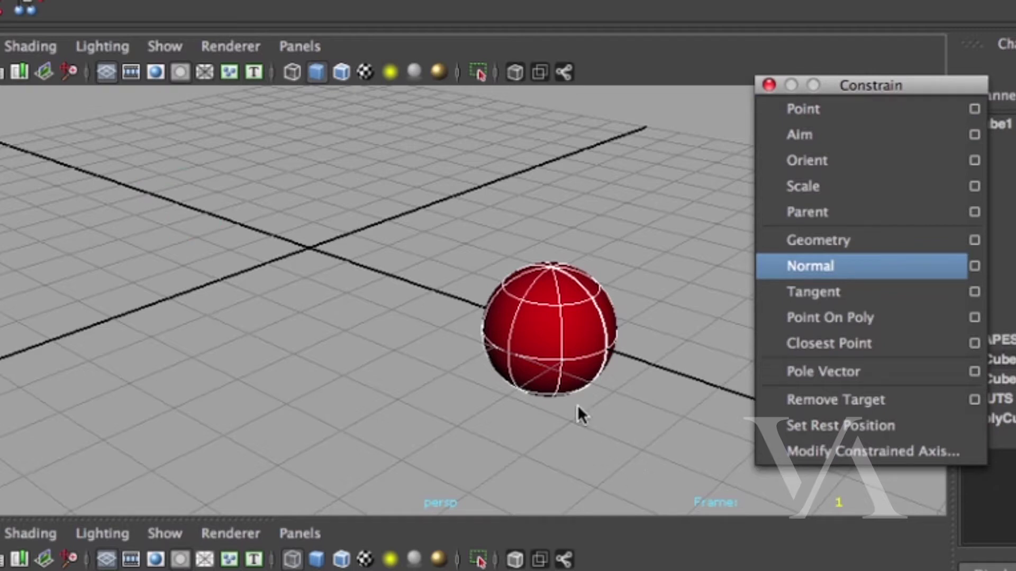
# Step: Maximise the perspective view in wireframe display around the overlapping sphere and cube
pyautogui.press('4')
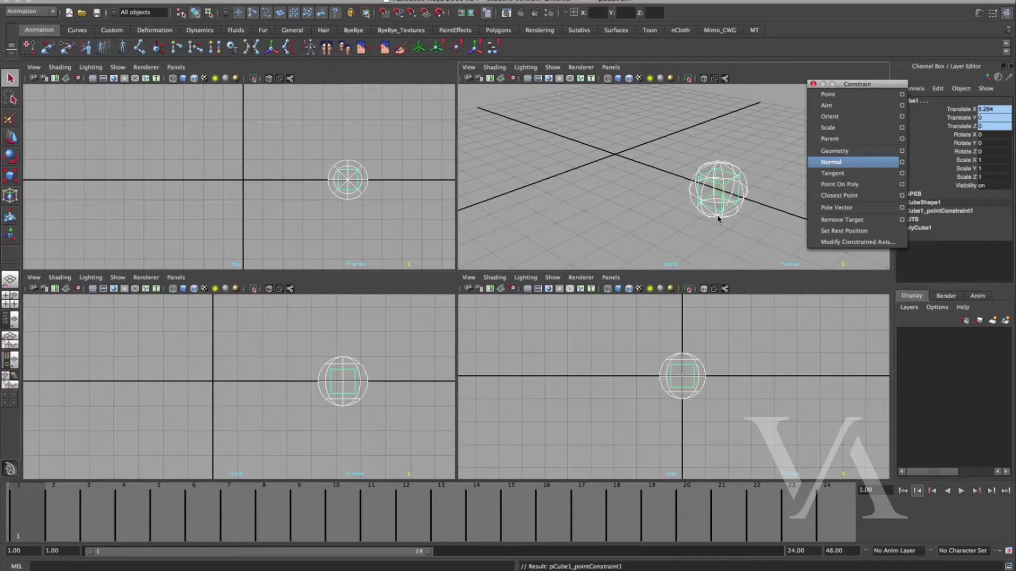
pyautogui.press('space')
pyautogui.keyDown('alt'); pyautogui.moveTo(598, 344); pyautogui.dragTo(733, 358, button='right'); pyautogui.keyUp('alt')
pyautogui.keyDown('alt'); pyautogui.moveTo(733, 358); pyautogui.dragTo(656, 319, button='middle'); pyautogui.keyUp('alt')
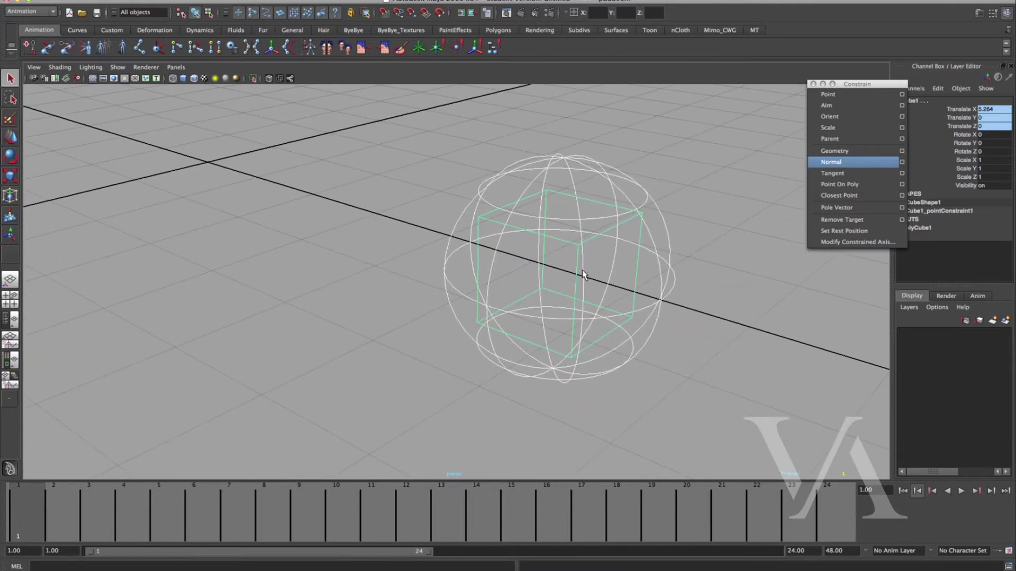
pyautogui.click(666, 333)
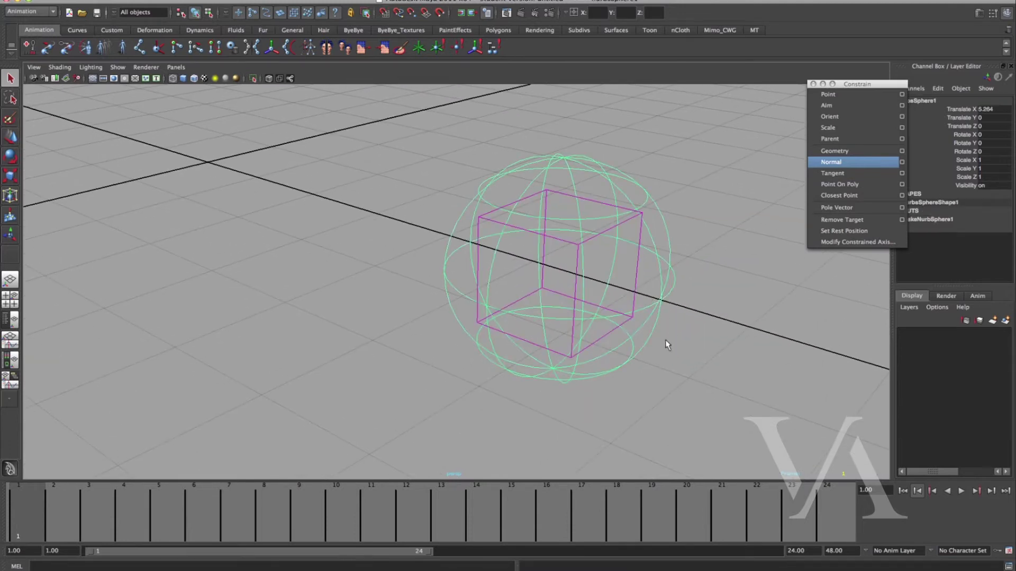
# Step: Scale the cube uniformly to about 1.826 and switch to shaded display
pyautogui.click(636, 281)
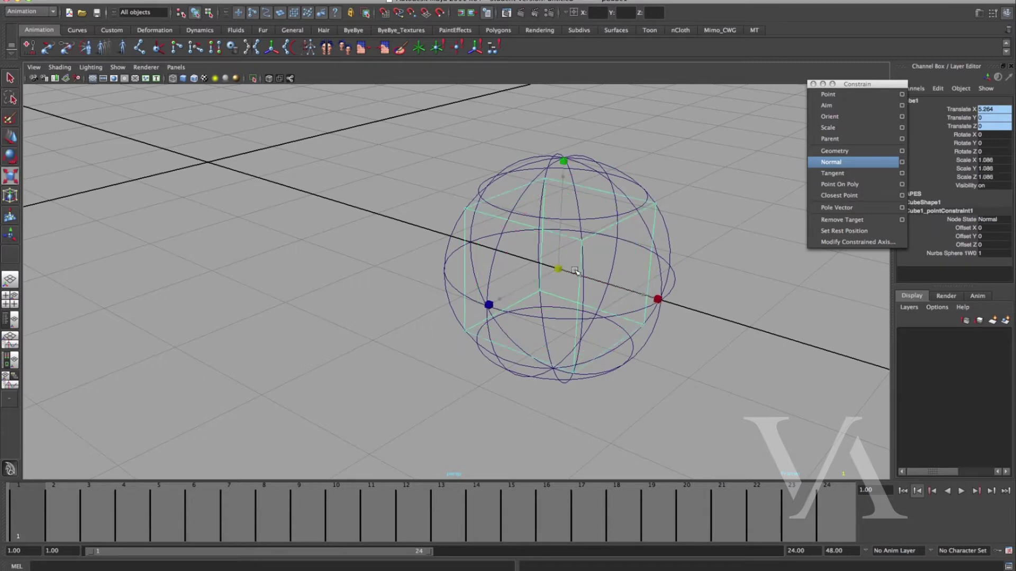
pyautogui.press('5')
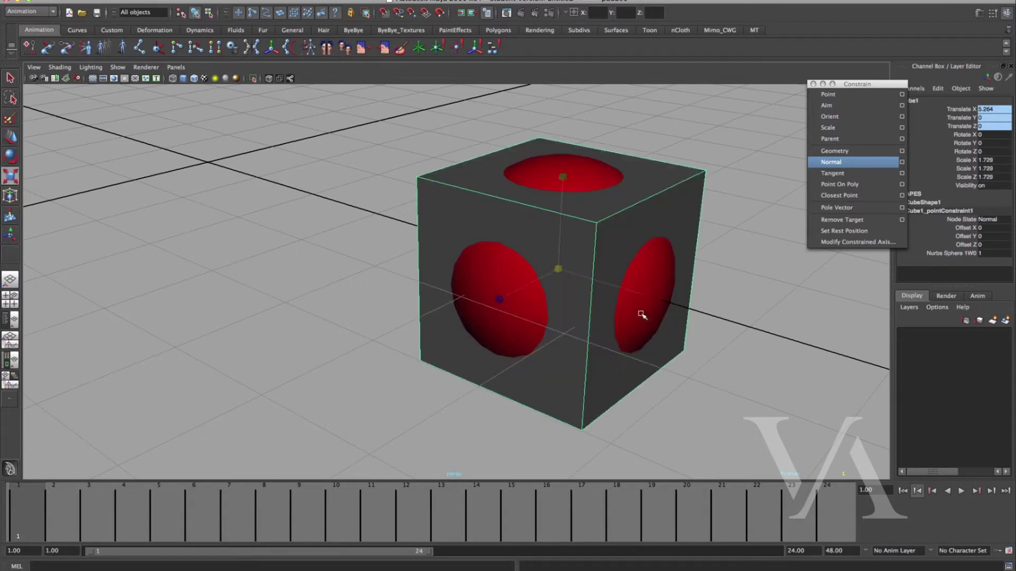
pyautogui.moveTo(561, 270); pyautogui.dragTo(605, 299)
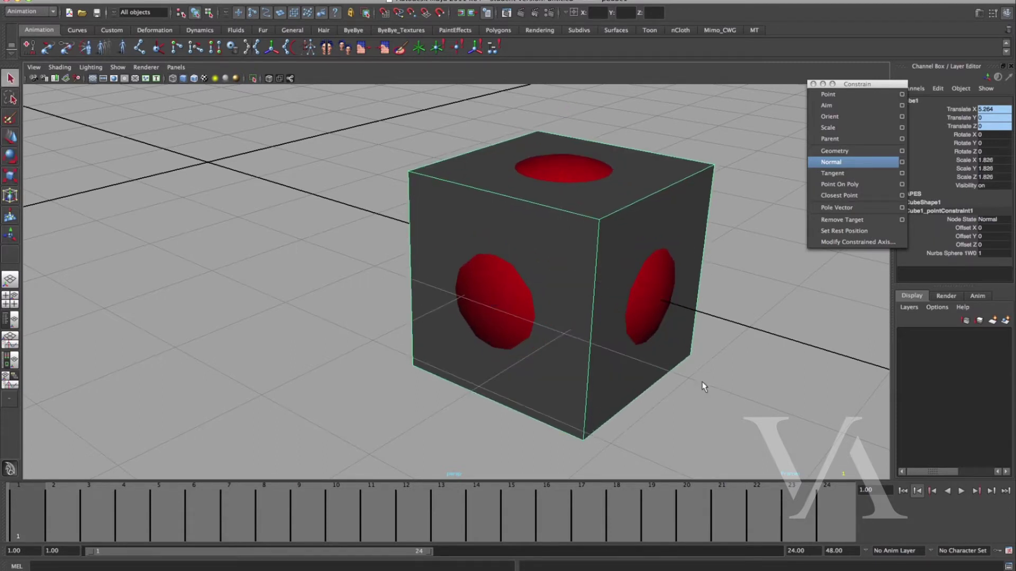
pyautogui.click(721, 407)
# Step: Test the point constraint by moving the sphere freely, leaving it at about X 5.251, Y 0.034, Z -0.008
pyautogui.click(644, 303)
pyautogui.press('w')
pyautogui.moveTo(719, 367)
pyautogui.mouseDown(button='middle')
pyautogui.moveTo(665, 322)
pyautogui.moveTo(535, 390)
pyautogui.moveTo(592, 367)
pyautogui.moveTo(780, 346)
pyautogui.moveTo(672, 307)
pyautogui.moveTo(368, 285)
pyautogui.moveTo(721, 360)
pyautogui.mouseUp(button='middle')
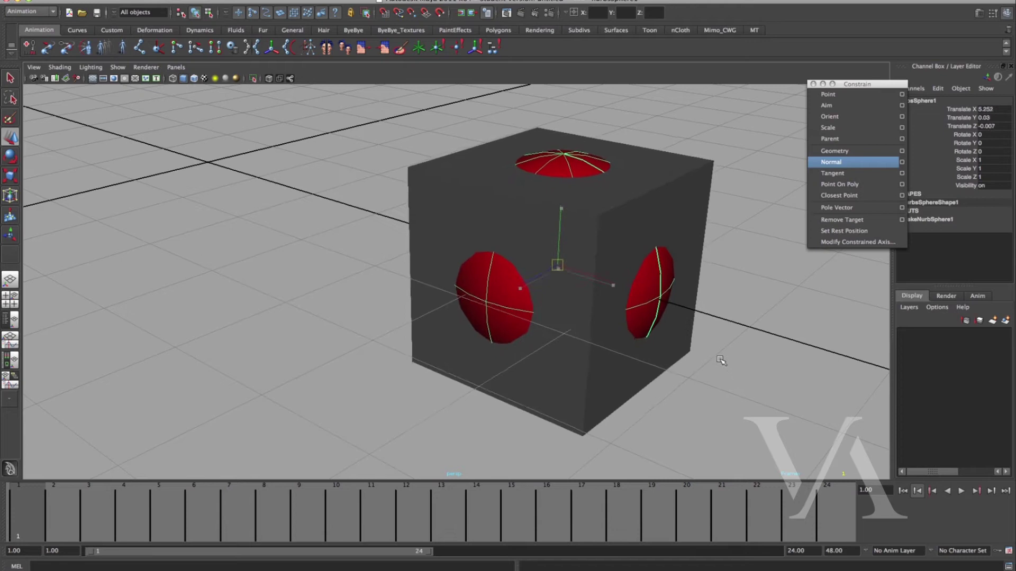
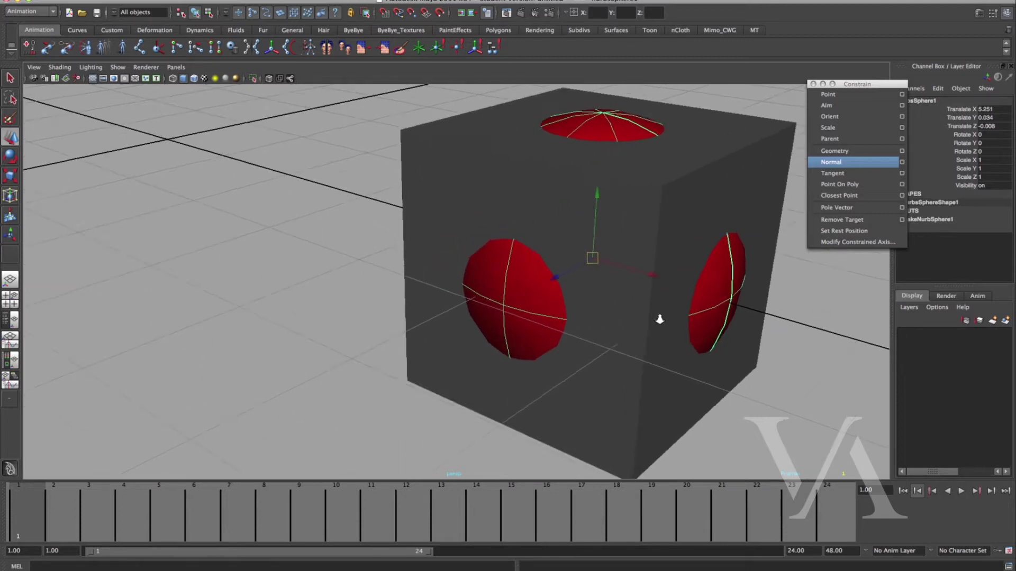
# Step: Examine the pivot points of the sphere and the cube close up in wireframe display
pyautogui.press('4')
pyautogui.moveTo(608, 325)
pyautogui.keyDown('alt'); pyautogui.mouseDown()
pyautogui.moveTo(602, 330)
pyautogui.moveTo(602, 302)
pyautogui.moveTo(563, 304)
pyautogui.mouseUp(); pyautogui.keyUp('alt')
pyautogui.press('f')
pyautogui.keyDown('alt'); pyautogui.moveTo(562, 303); pyautogui.dragTo(787, 357, button='right'); pyautogui.keyUp('alt')
pyautogui.moveTo(515, 305)
pyautogui.keyDown('alt'); pyautogui.mouseDown()
pyautogui.moveTo(457, 298)
pyautogui.moveTo(517, 307)
pyautogui.mouseUp(); pyautogui.keyUp('alt')
pyautogui.keyDown('alt'); pyautogui.moveTo(518, 307); pyautogui.dragTo(679, 329, button='right'); pyautogui.keyUp('alt')
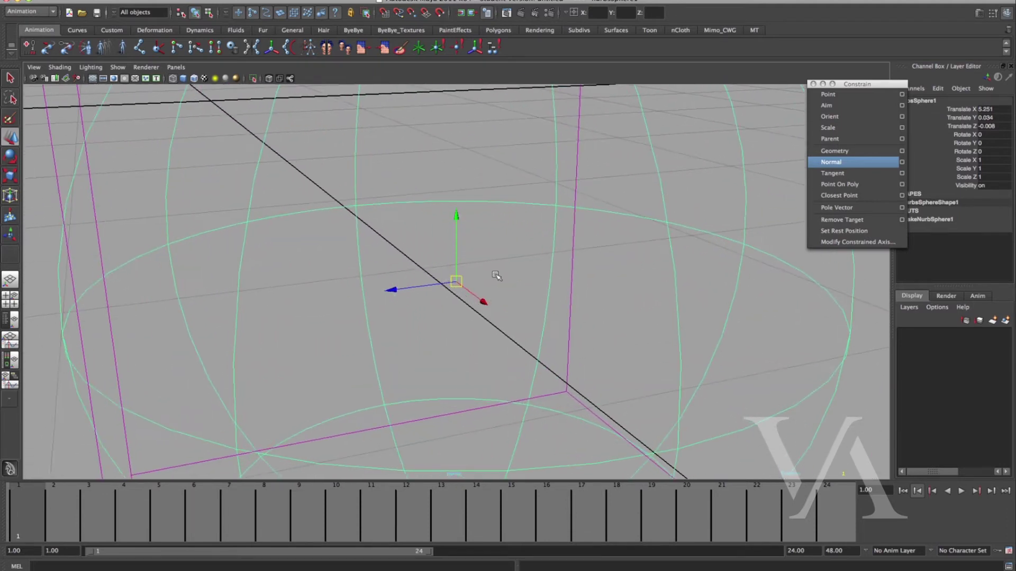
pyautogui.click(579, 177)
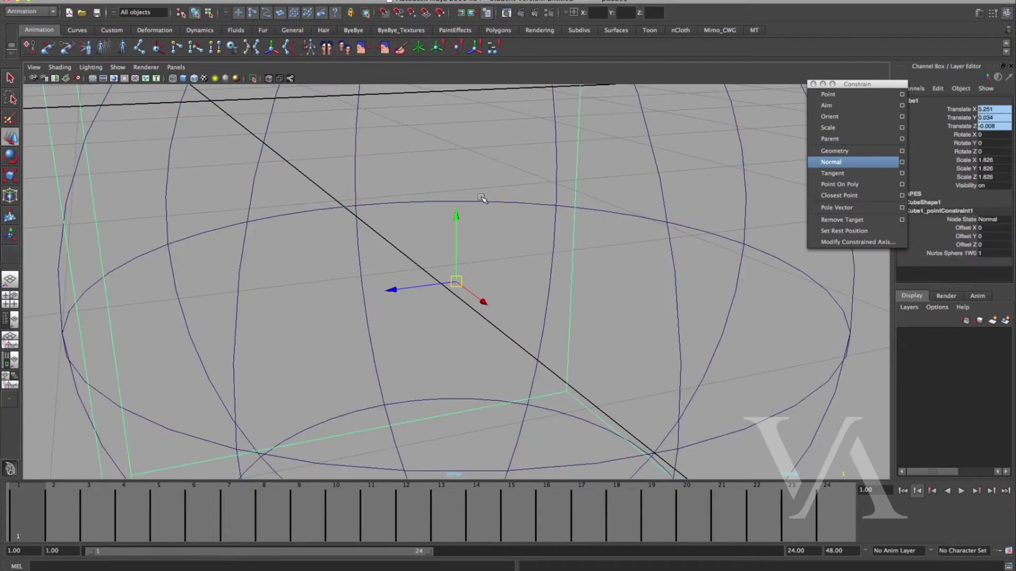
pyautogui.click(491, 240)
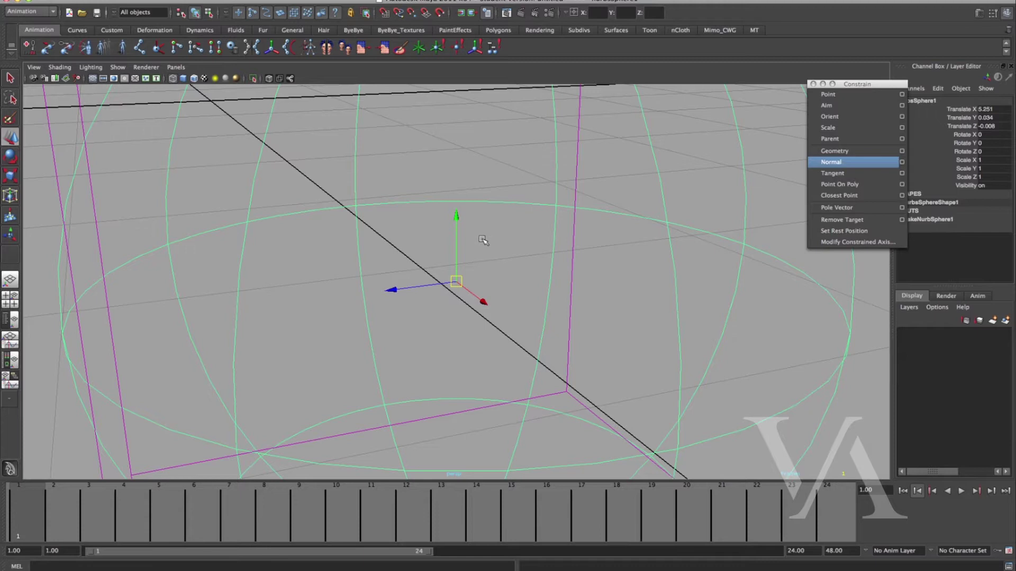
pyautogui.scroll(-10, 529, 288)
pyautogui.keyDown('alt'); pyautogui.moveTo(526, 290); pyautogui.dragTo(610, 304); pyautogui.keyUp('alt')
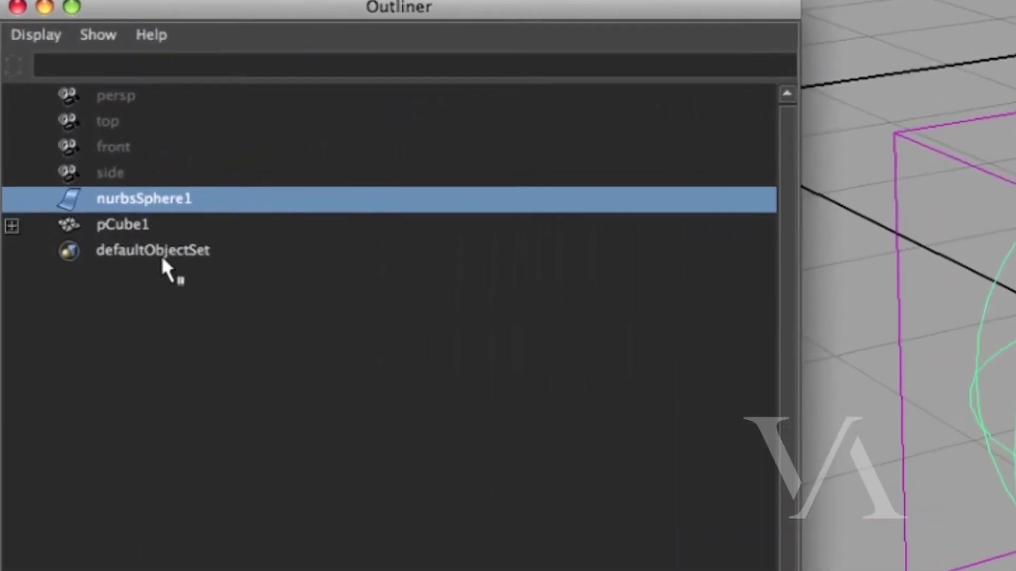
# Step: Expand pCube1 in the Outliner and delete its point constraint, pCube1_pointConstraint1
pyautogui.click(127, 228)
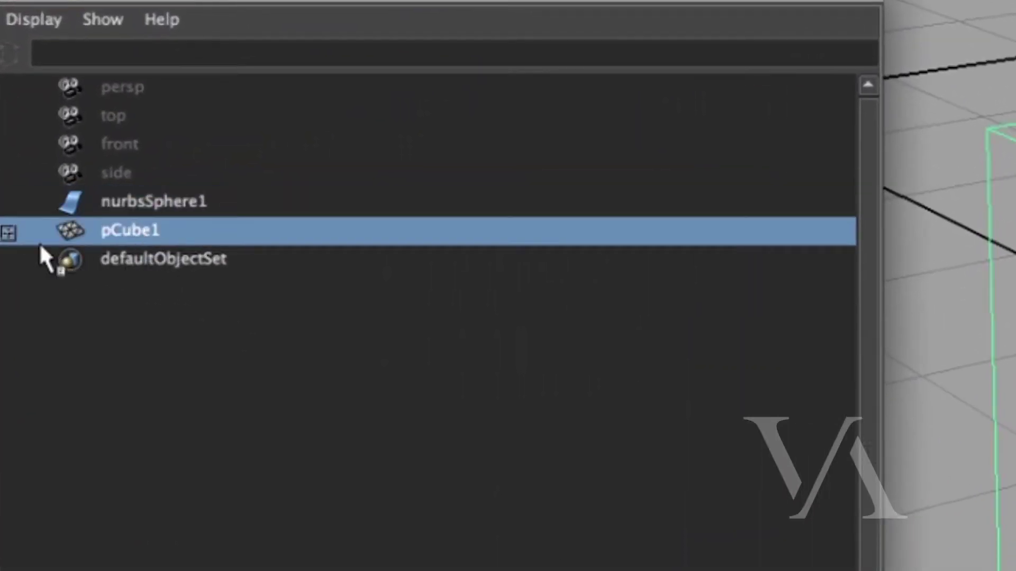
pyautogui.click(8, 232)
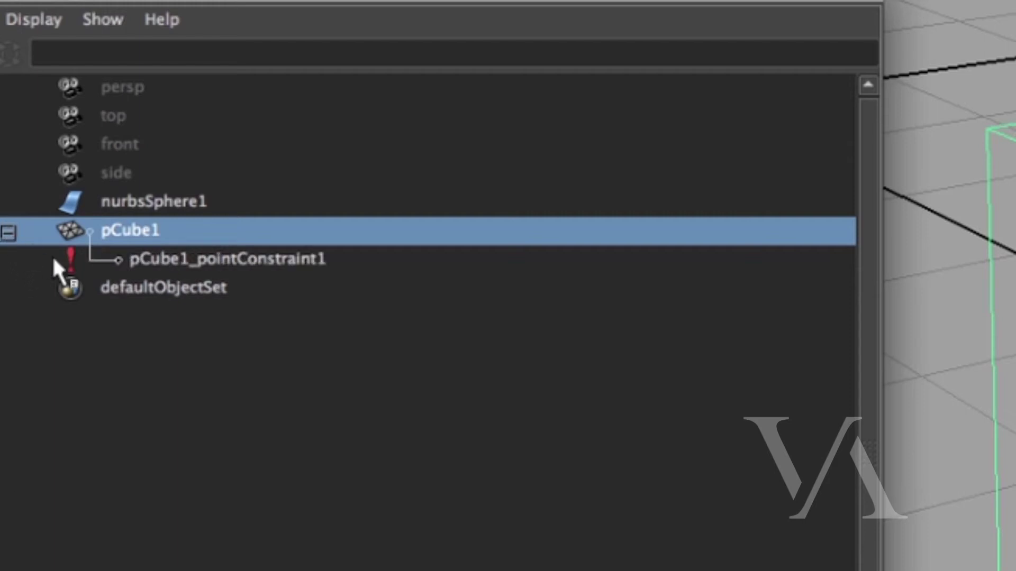
pyautogui.click(256, 262)
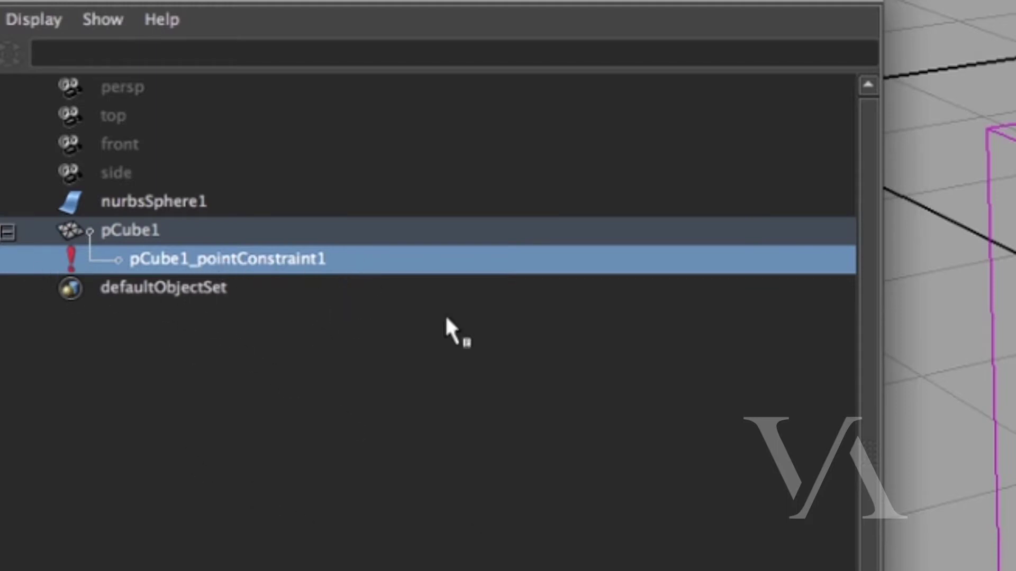
pyautogui.click(238, 233)
pyautogui.click(240, 256)
pyautogui.press('Delete')
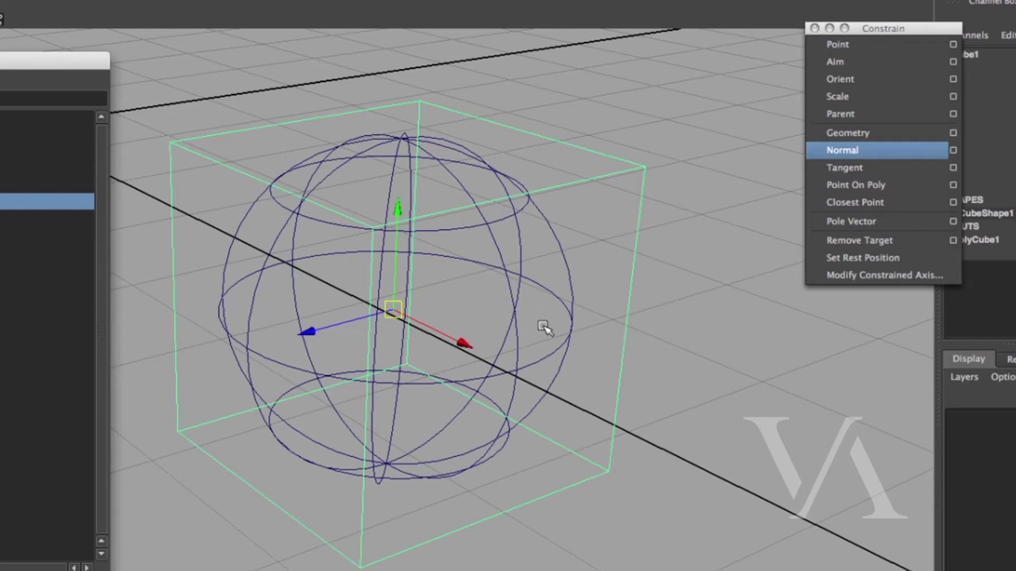
# Step: Move the sphere on its own, shift the cube along X away from it, and restore shaded display
pyautogui.click(571, 352)
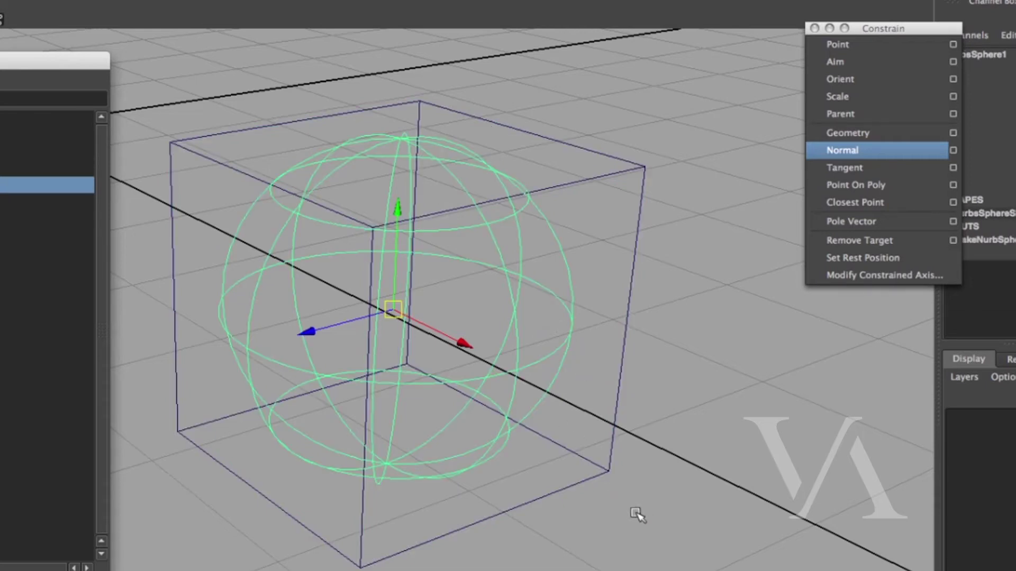
pyautogui.moveTo(635, 511); pyautogui.dragTo(693, 498, button='middle')
pyautogui.keyDown('alt'); pyautogui.moveTo(711, 507); pyautogui.dragTo(214, 398, button='right'); pyautogui.keyUp('alt')
pyautogui.keyDown('alt'); pyautogui.moveTo(215, 398); pyautogui.dragTo(462, 482); pyautogui.keyUp('alt')
pyautogui.click(421, 434)
pyautogui.moveTo(513, 392); pyautogui.dragTo(312, 263)
pyautogui.keyDown('alt'); pyautogui.moveTo(416, 439); pyautogui.dragTo(433, 476, button='middle'); pyautogui.keyUp('alt')
pyautogui.keyDown('alt'); pyautogui.moveTo(433, 475); pyautogui.dragTo(495, 460, button='right'); pyautogui.keyUp('alt')
pyautogui.press('5')
pyautogui.keyDown('alt'); pyautogui.moveTo(467, 448); pyautogui.dragTo(499, 440); pyautogui.keyUp('alt')
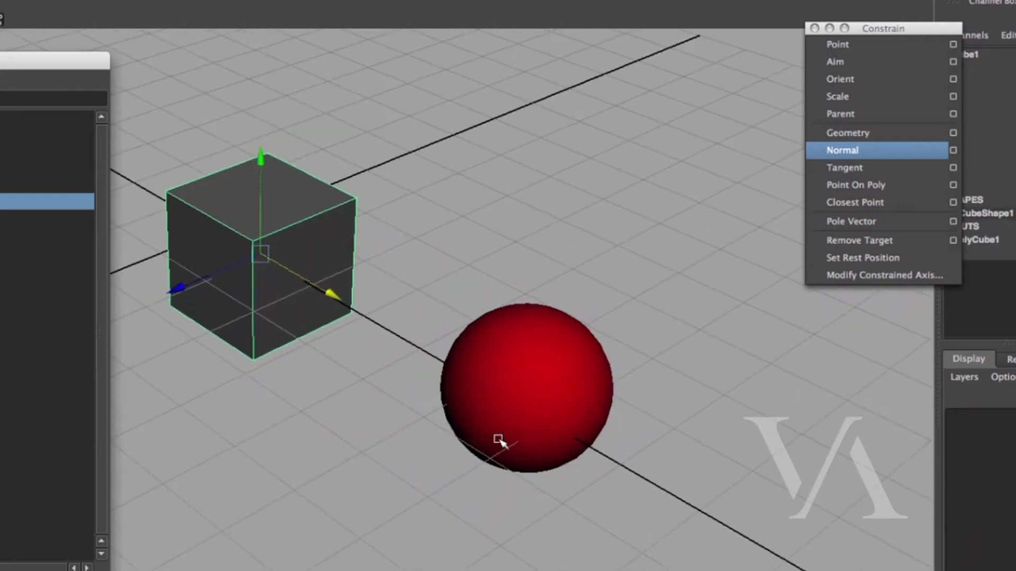
# Step: Apply an aim constraint to the cube with the red sphere as the target
pyautogui.keyDown('alt'); pyautogui.moveTo(481, 416); pyautogui.dragTo(521, 458, button='middle'); pyautogui.keyUp('alt')
pyautogui.keyDown('alt'); pyautogui.moveTo(521, 458); pyautogui.dragTo(554, 450); pyautogui.keyUp('alt')
pyautogui.keyDown('alt'); pyautogui.moveTo(554, 450); pyautogui.dragTo(587, 428, button='middle'); pyautogui.keyUp('alt')
pyautogui.keyDown('alt'); pyautogui.moveTo(586, 427); pyautogui.dragTo(550, 441); pyautogui.keyUp('alt')
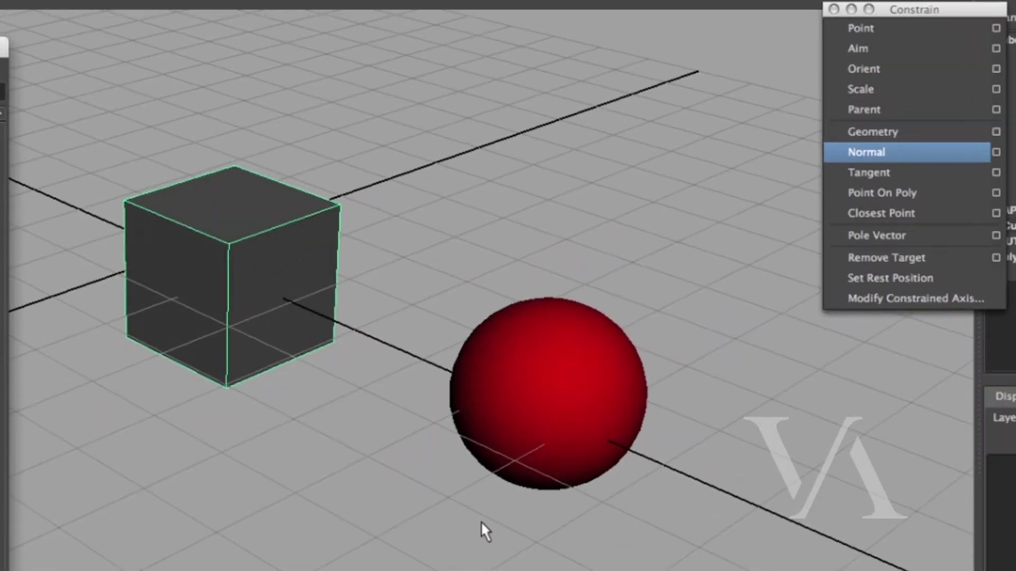
pyautogui.keyDown('alt'); pyautogui.moveTo(480, 470); pyautogui.dragTo(396, 495, button='middle'); pyautogui.keyUp('alt')
pyautogui.click(410, 393)
pyautogui.click(421, 369)
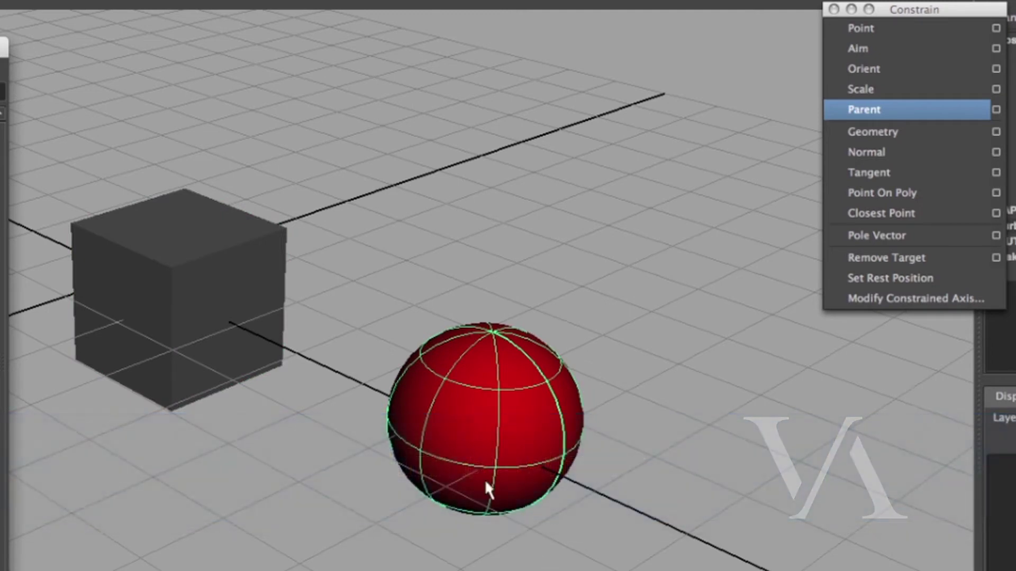
pyautogui.keyDown('shift'); pyautogui.click(251, 295); pyautogui.keyUp('shift')
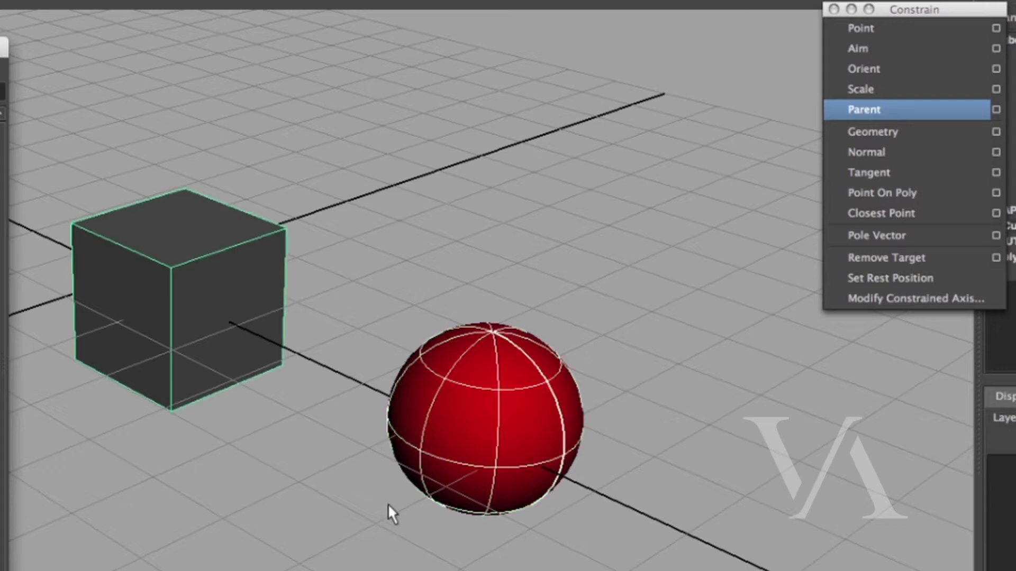
pyautogui.click(877, 51)
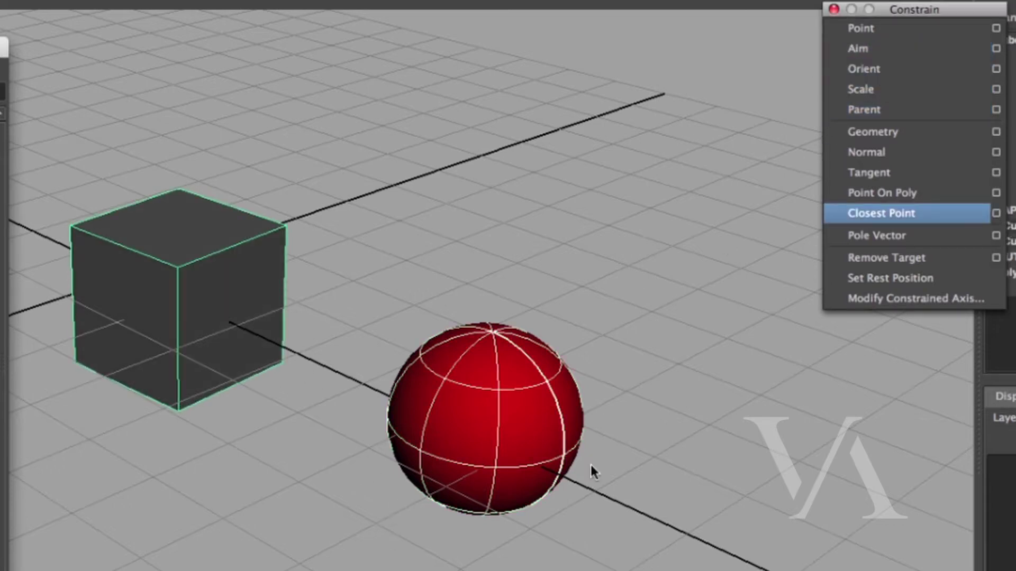
# Step: Test the aim constraint by moving the sphere to different positions around the cube
pyautogui.click(585, 545)
pyautogui.click(516, 470)
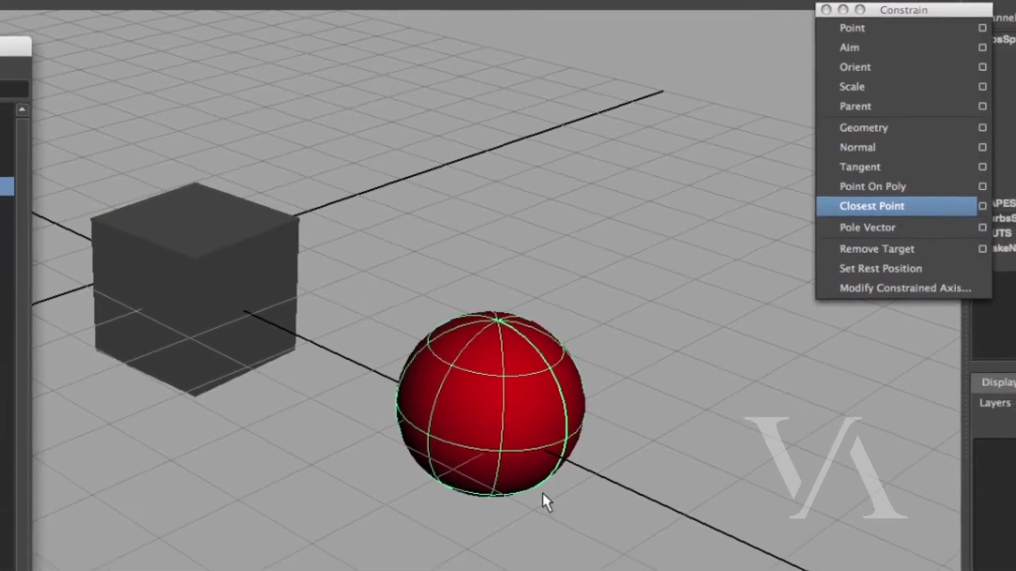
pyautogui.press('e')
pyautogui.press('w')
pyautogui.moveTo(420, 425); pyautogui.dragTo(577, 458)
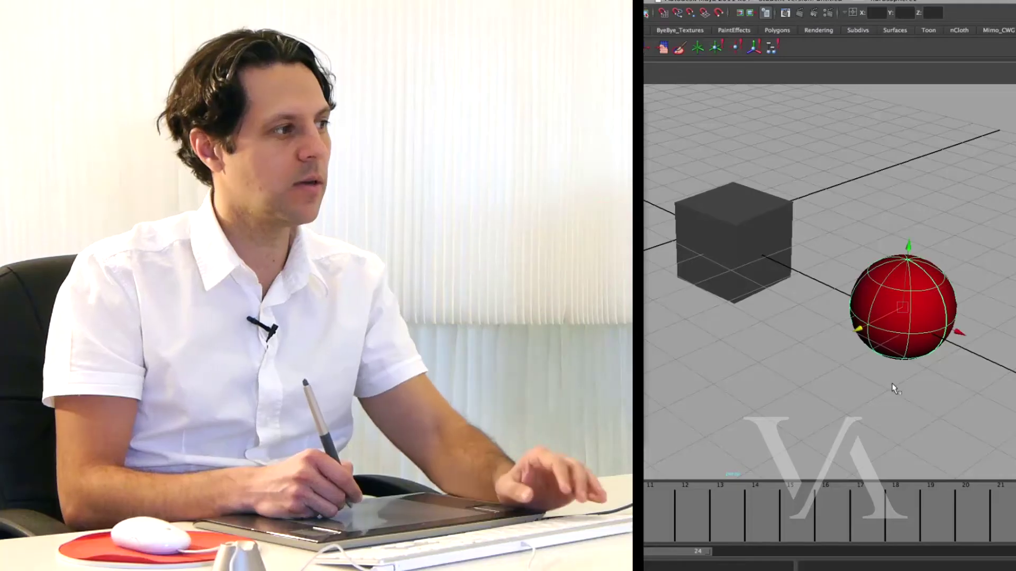
pyautogui.moveTo(865, 334); pyautogui.dragTo(827, 372)
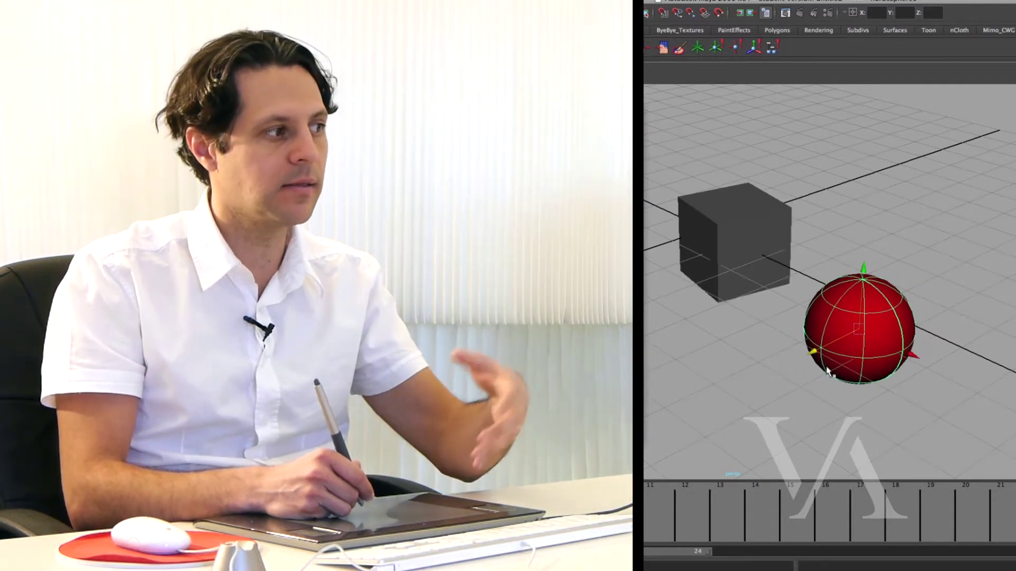
pyautogui.press('z')
pyautogui.moveTo(822, 348); pyautogui.dragTo(702, 448)
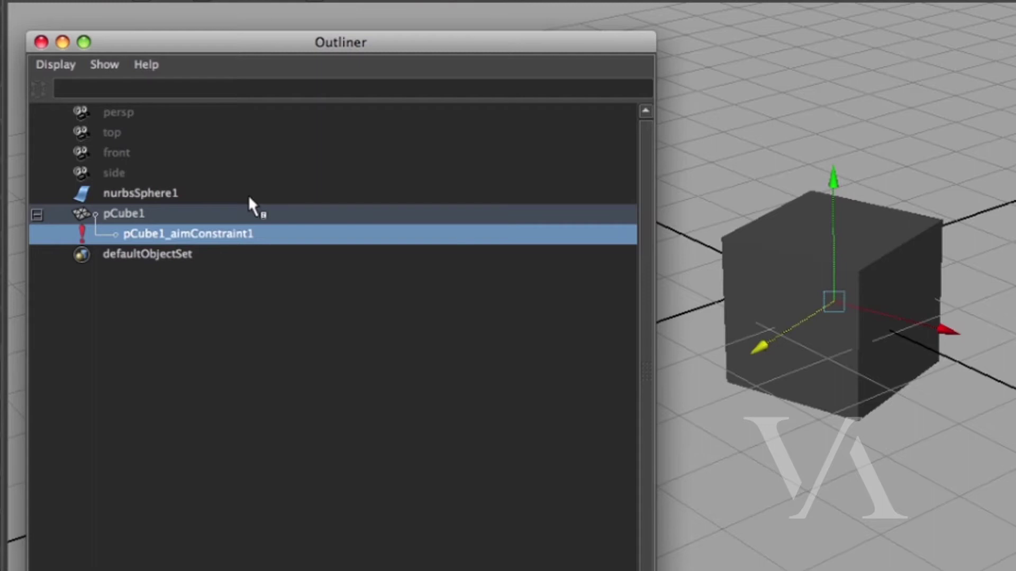
# Step: Delete the cube's aim constraint and apply an orient constraint to the cube with the sphere as the target
pyautogui.press('Delete')
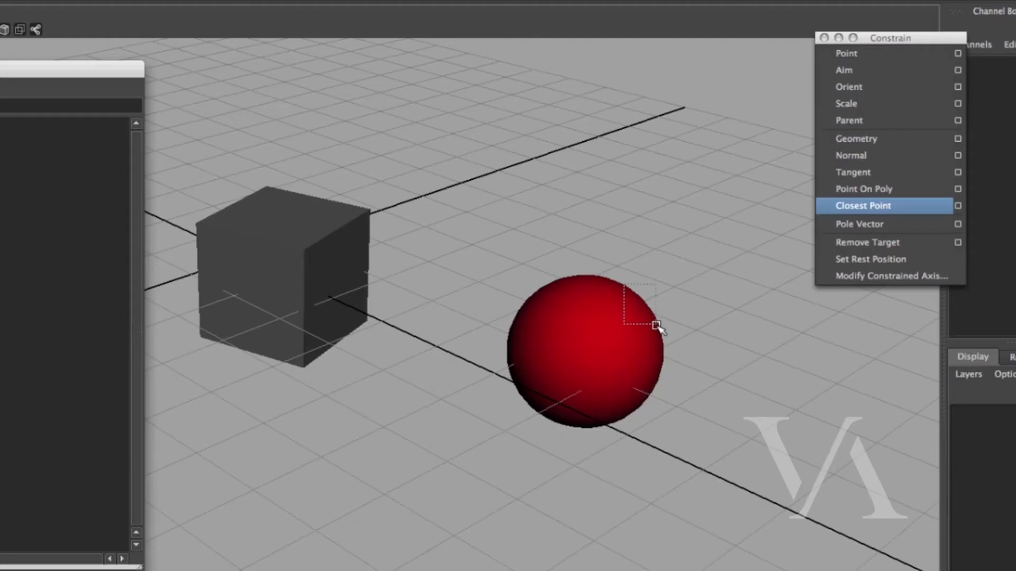
pyautogui.moveTo(657, 326); pyautogui.dragTo(657, 326)
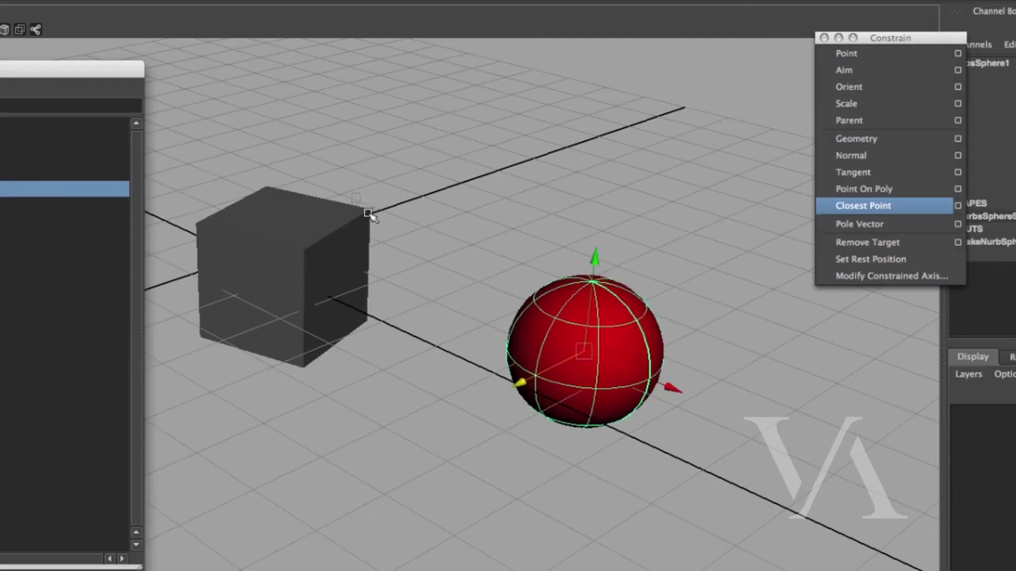
pyautogui.keyDown('shift'); pyautogui.moveTo(353, 193); pyautogui.dragTo(329, 233); pyautogui.keyUp('shift')
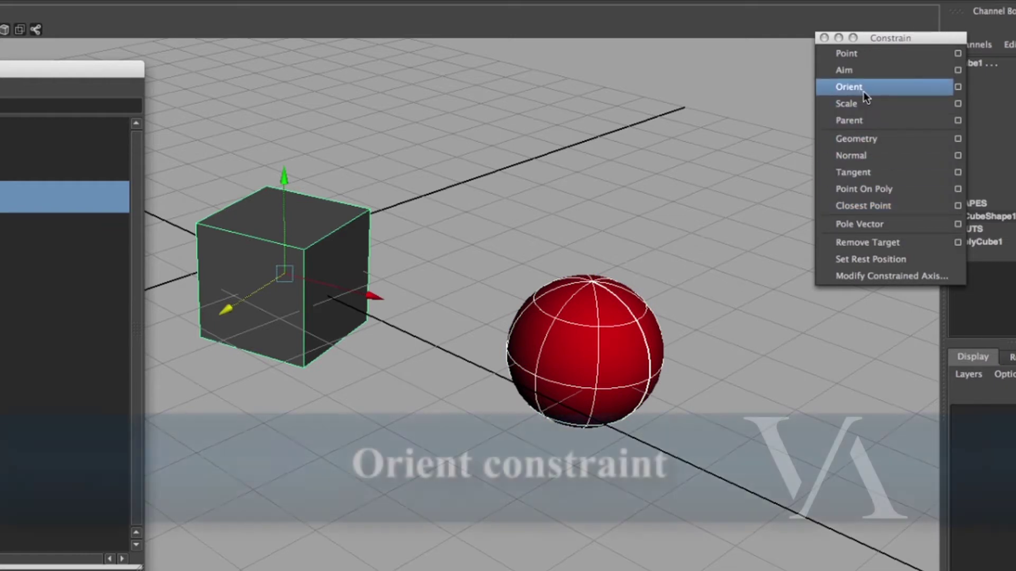
pyautogui.click(866, 87)
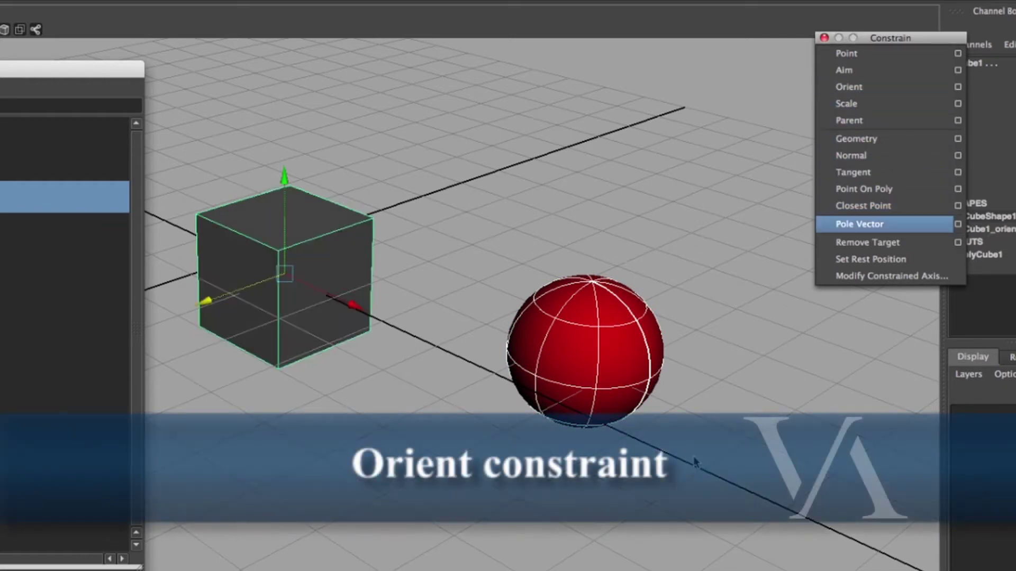
pyautogui.click(556, 433)
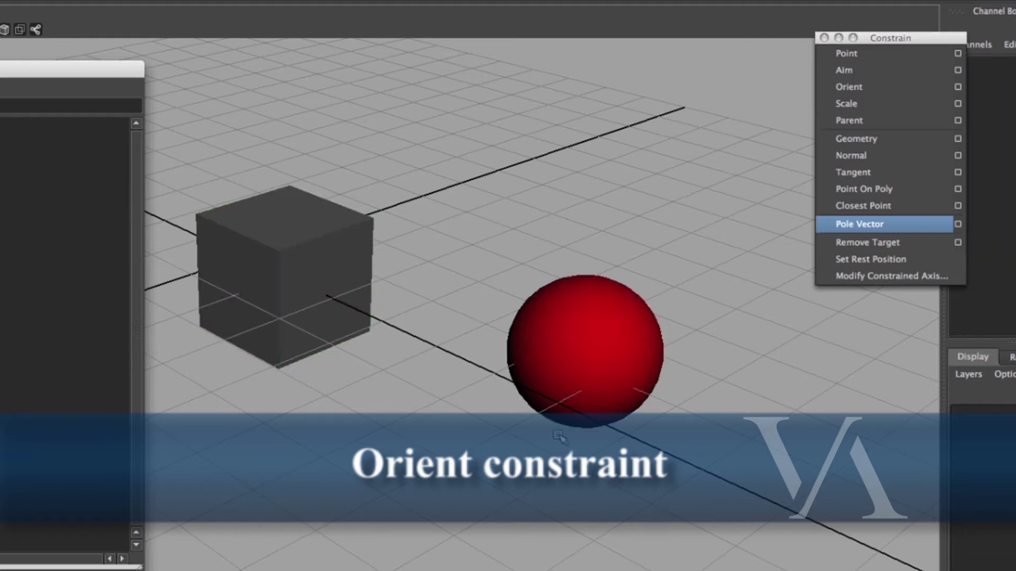
# Step: Rotate the sphere slightly to test the cube's orient constraint, and move the sphere along X away from the cube
pyautogui.click(538, 348)
pyautogui.press('e')
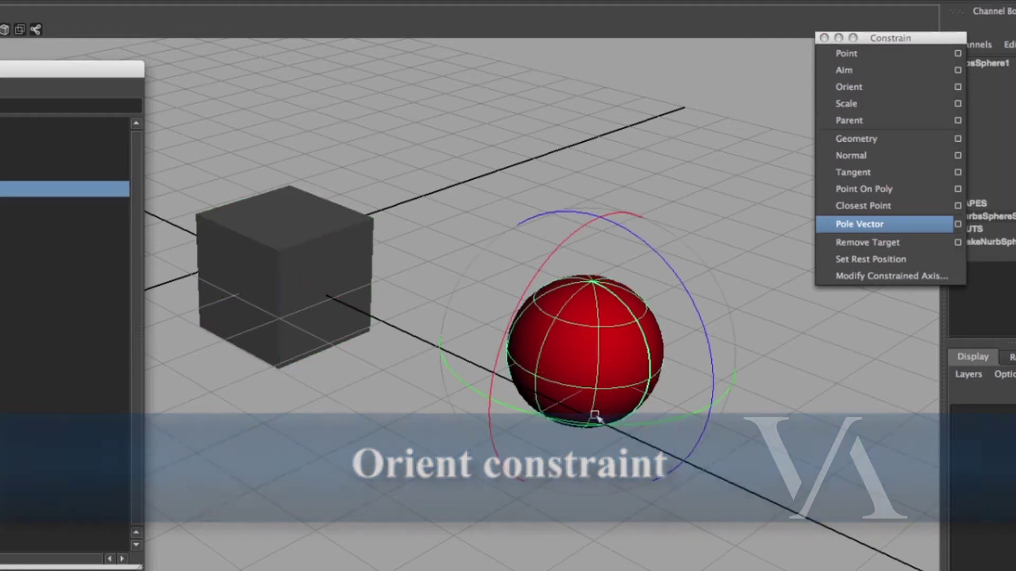
pyautogui.moveTo(606, 428)
pyautogui.mouseDown()
pyautogui.moveTo(553, 424)
pyautogui.moveTo(662, 421)
pyautogui.moveTo(519, 415)
pyautogui.moveTo(607, 436)
pyautogui.mouseUp()
pyautogui.press('w')
pyautogui.moveTo(585, 344)
pyautogui.mouseDown()
pyautogui.moveTo(636, 209)
pyautogui.moveTo(551, 408)
pyautogui.moveTo(574, 357)
pyautogui.mouseUp()
pyautogui.moveTo(518, 390); pyautogui.dragTo(581, 434)
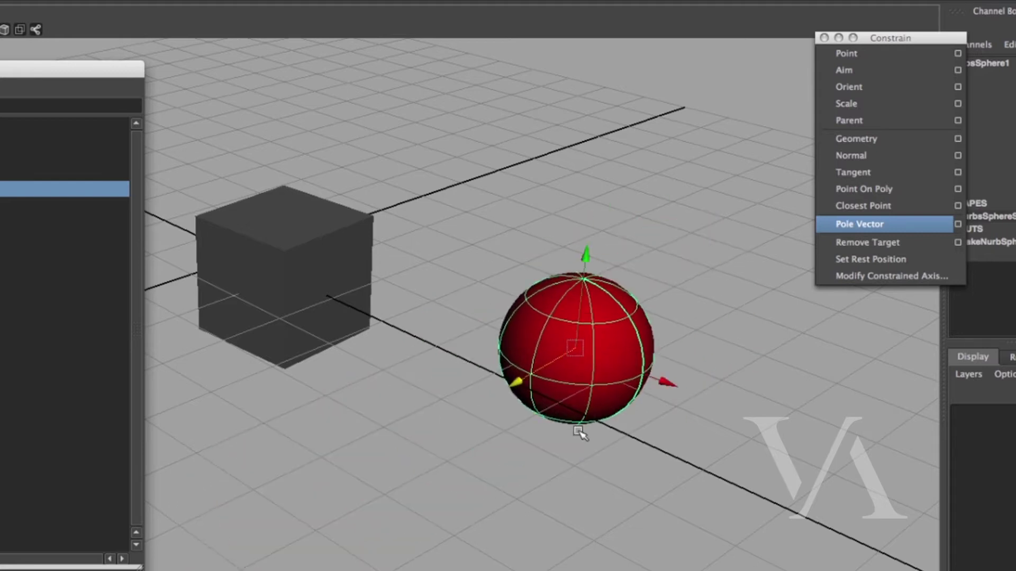
pyautogui.moveTo(695, 322); pyautogui.dragTo(661, 349)
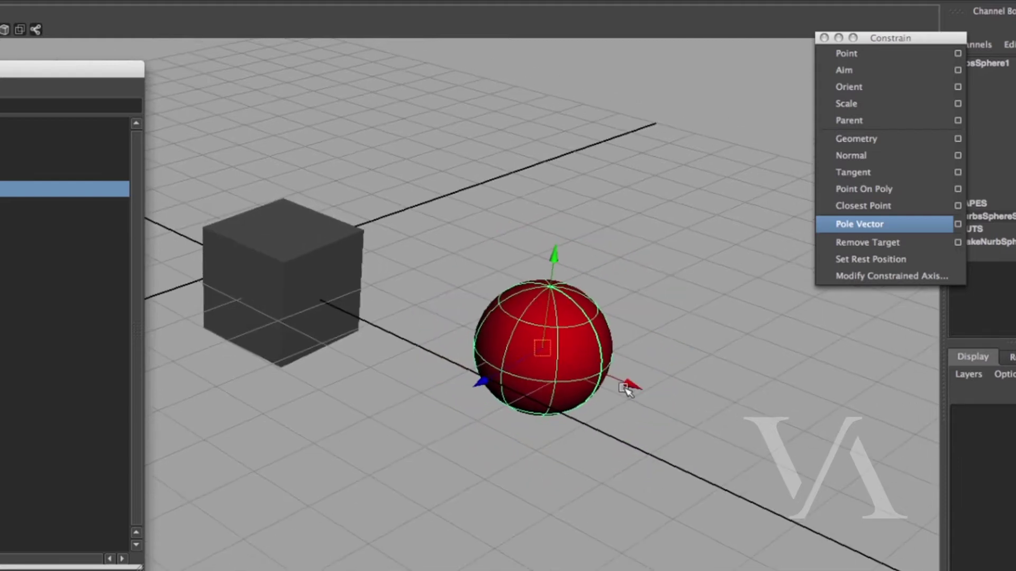
pyautogui.moveTo(626, 390); pyautogui.dragTo(1013, 569)
pyautogui.keyDown('alt'); pyautogui.moveTo(711, 537); pyautogui.dragTo(825, 563, button='middle'); pyautogui.keyUp('alt')
pyautogui.keyDown('alt'); pyautogui.moveTo(732, 301); pyautogui.dragTo(650, 351, button='right'); pyautogui.keyUp('alt')
# Step: Rotate the sphere, mainly about Z to about 8.8 degrees, to check that the cube follows its orientation
pyautogui.press('e')
pyautogui.moveTo(787, 375); pyautogui.dragTo(763, 370)
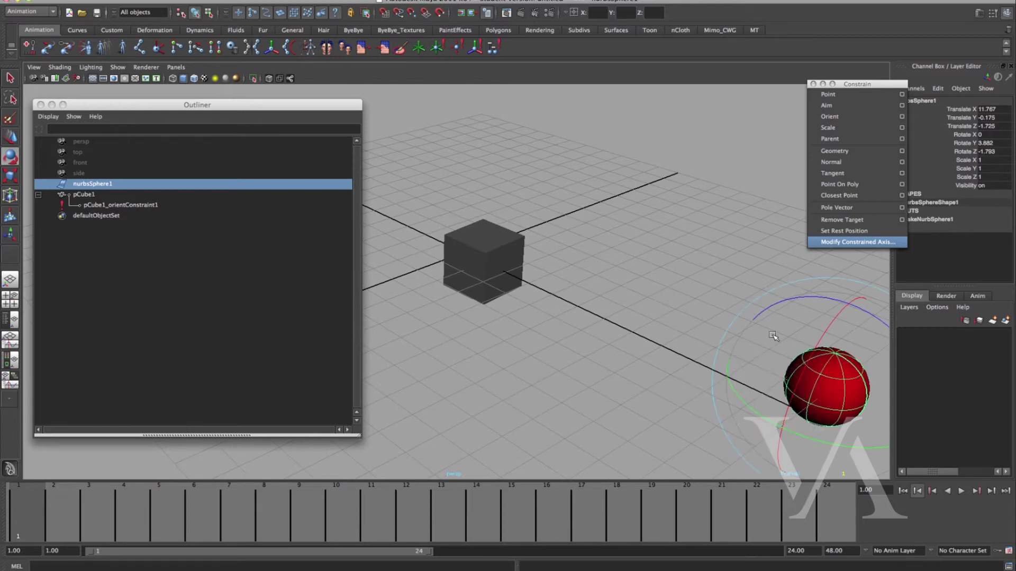
pyautogui.keyDown('alt'); pyautogui.moveTo(617, 356); pyautogui.dragTo(704, 381, button='right'); pyautogui.keyUp('alt')
pyautogui.keyDown('alt'); pyautogui.moveTo(703, 381); pyautogui.dragTo(728, 403, button='middle'); pyautogui.keyUp('alt')
pyautogui.keyDown('alt'); pyautogui.moveTo(728, 404); pyautogui.dragTo(744, 396, button='right'); pyautogui.keyUp('alt')
pyautogui.moveTo(732, 367); pyautogui.dragTo(686, 375, button='middle')
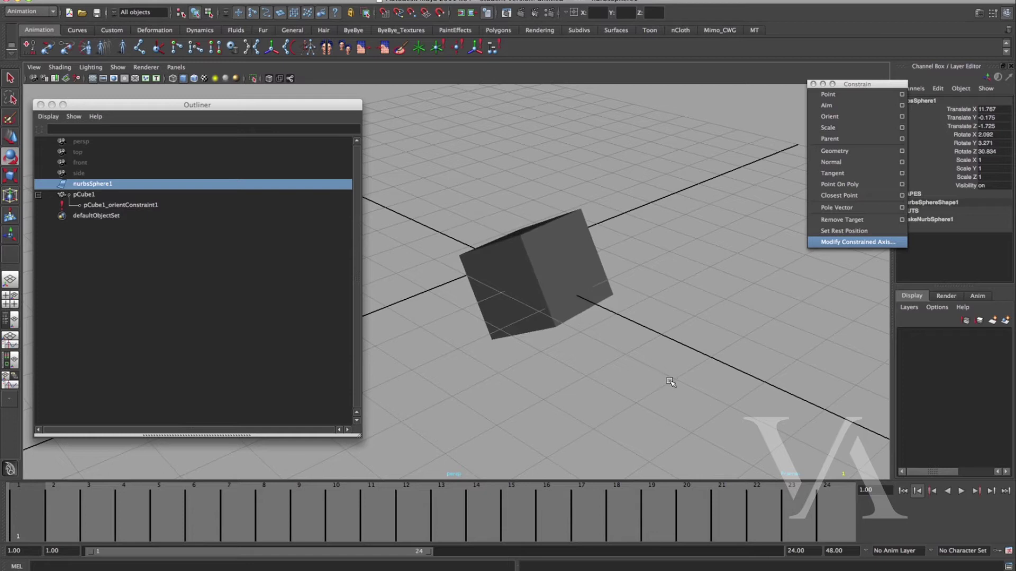
pyautogui.moveTo(677, 381); pyautogui.dragTo(705, 381, button='middle')
pyautogui.keyDown('alt'); pyautogui.moveTo(727, 393); pyautogui.dragTo(482, 342, button='right'); pyautogui.keyUp('alt')
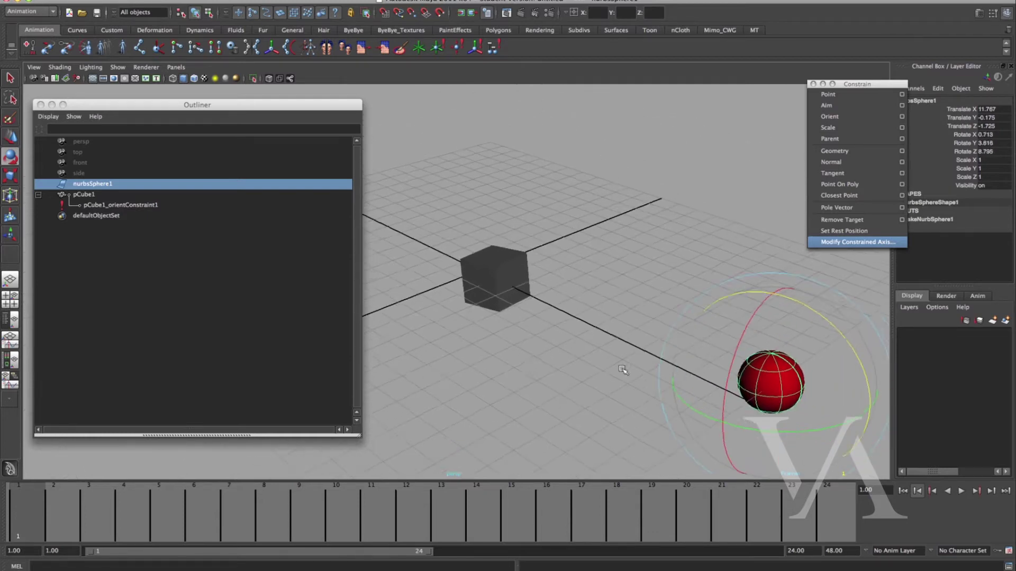
pyautogui.keyDown('alt'); pyautogui.moveTo(625, 373); pyautogui.dragTo(707, 381, button='right'); pyautogui.keyUp('alt')
pyautogui.keyDown('alt'); pyautogui.moveTo(708, 381); pyautogui.dragTo(654, 374, button='middle'); pyautogui.keyUp('alt')
pyautogui.keyDown('alt'); pyautogui.moveTo(653, 374); pyautogui.dragTo(617, 369, button='right'); pyautogui.keyUp('alt')
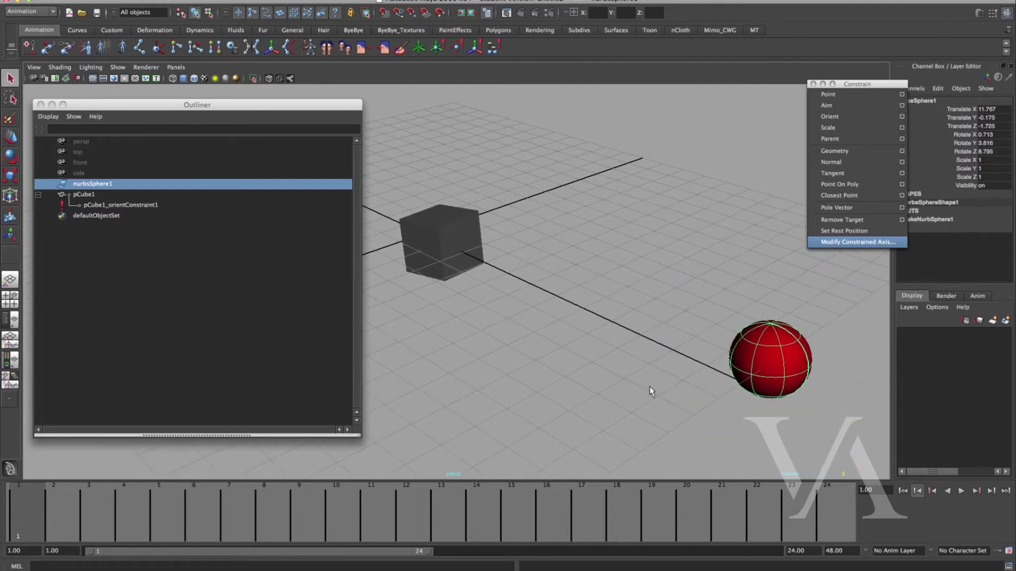
# Step: Delete the cube's orient constraint and apply a scale constraint to the cube with the sphere as the target
pyautogui.click(116, 205)
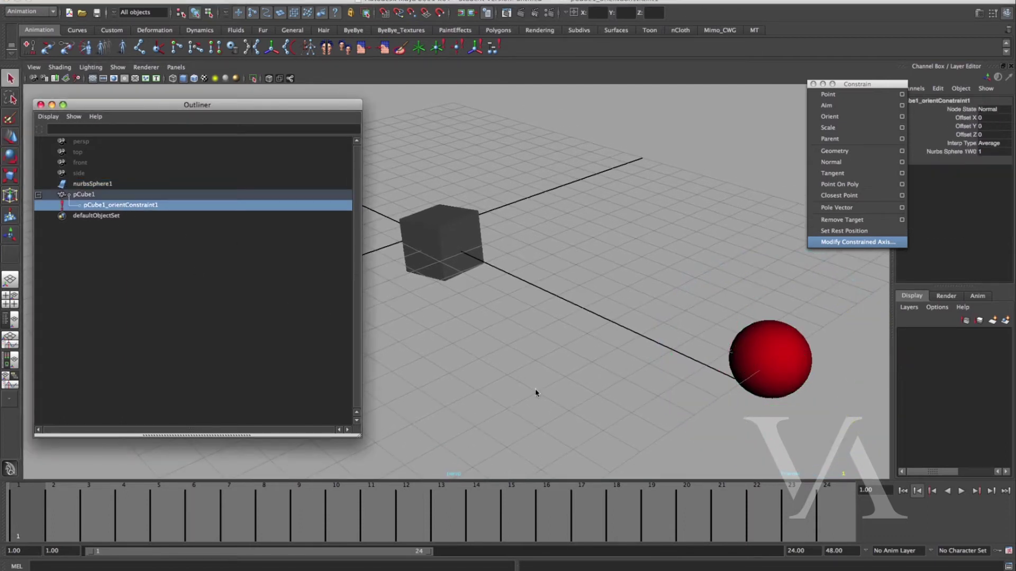
pyautogui.press('Delete')
pyautogui.keyDown('alt'); pyautogui.moveTo(596, 409); pyautogui.dragTo(687, 365, button='right'); pyautogui.keyUp('alt')
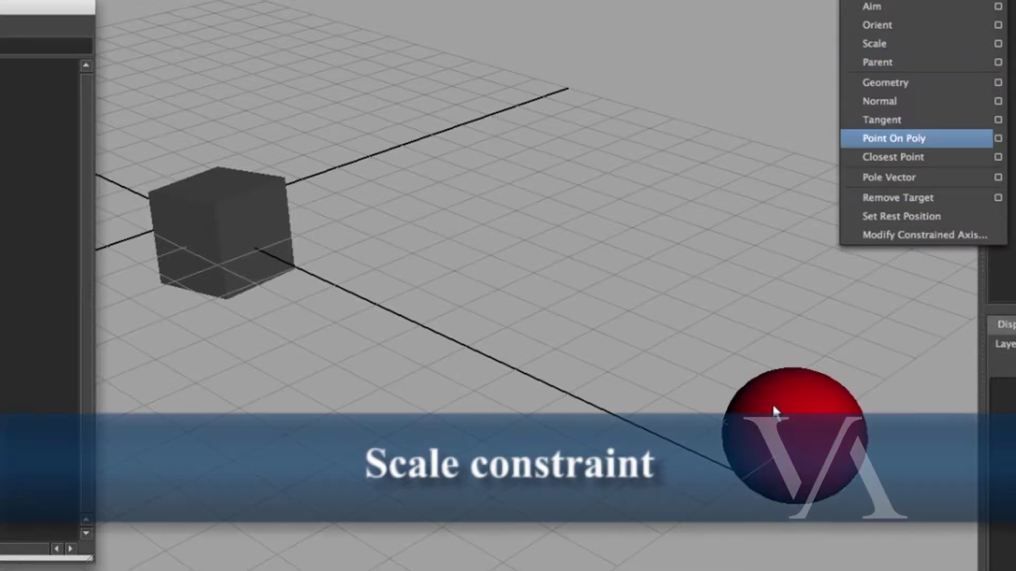
pyautogui.click(757, 436)
pyautogui.keyDown('shift'); pyautogui.click(228, 196); pyautogui.keyUp('shift')
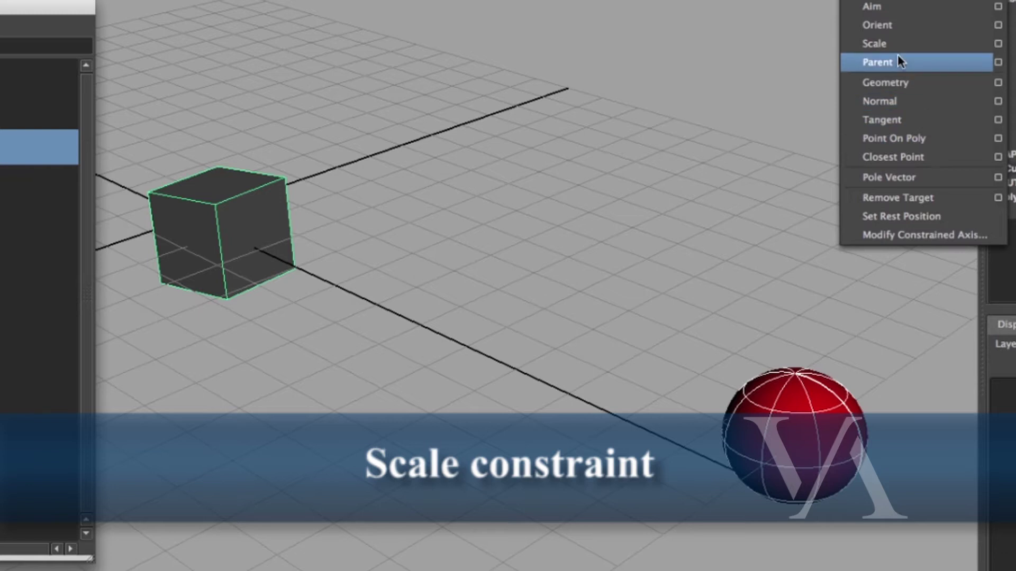
pyautogui.click(878, 44)
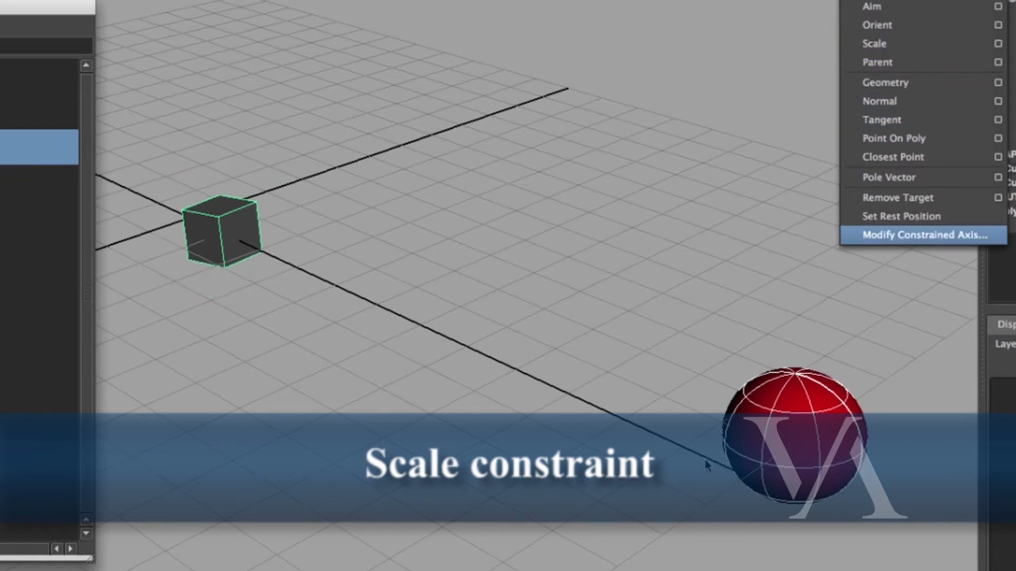
# Step: Test the scale constraint by scaling the sphere to about 1.5, 1.34 and 1.88 in X, Y and Z, and delete the constraint
pyautogui.click(755, 442)
pyautogui.press('r')
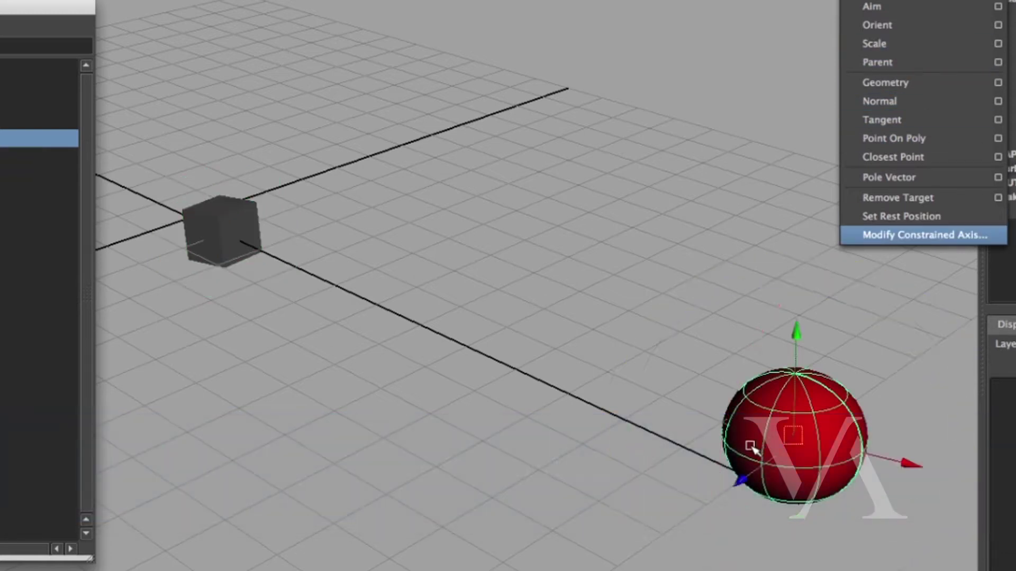
pyautogui.moveTo(794, 435); pyautogui.dragTo(811, 418)
pyautogui.moveTo(798, 288); pyautogui.dragTo(757, 272)
pyautogui.moveTo(722, 509); pyautogui.dragTo(711, 533)
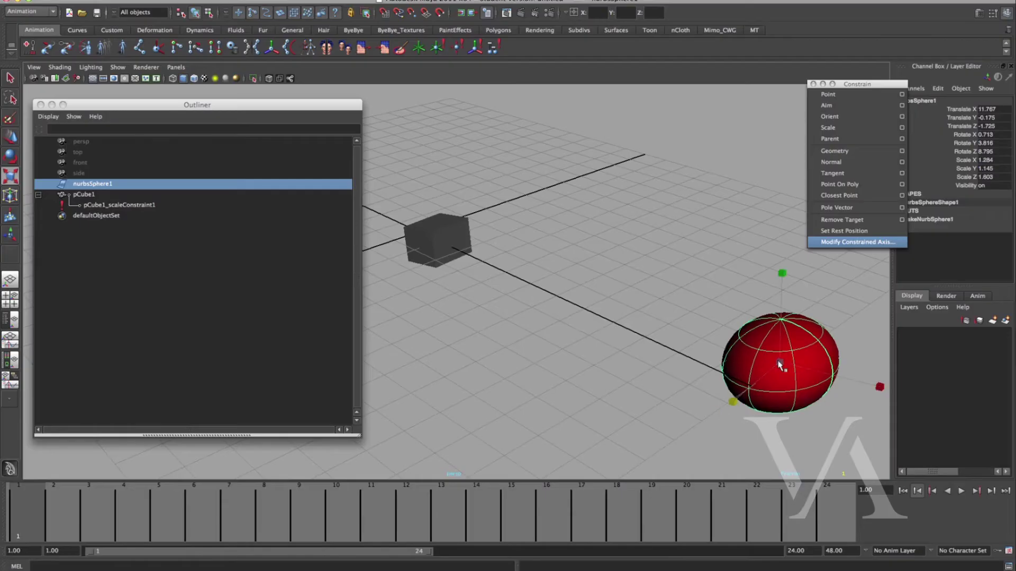
pyautogui.moveTo(779, 365); pyautogui.dragTo(802, 376)
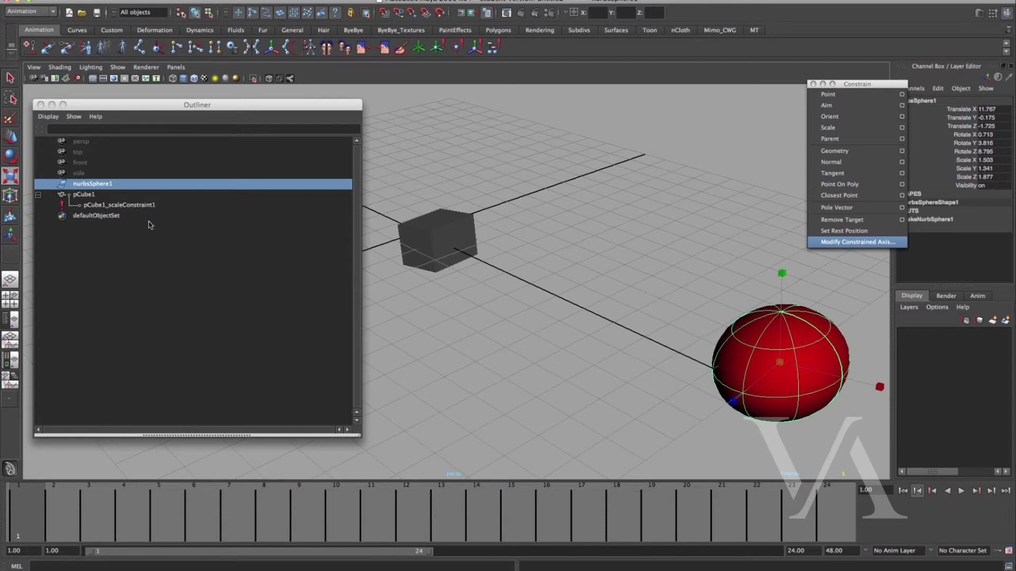
pyautogui.click(144, 206)
pyautogui.press('Delete')
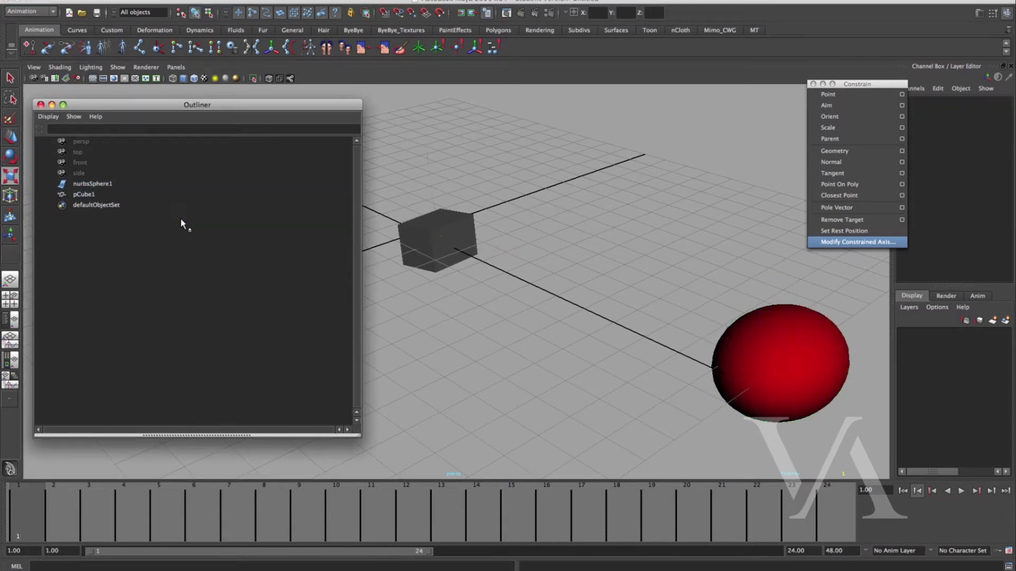
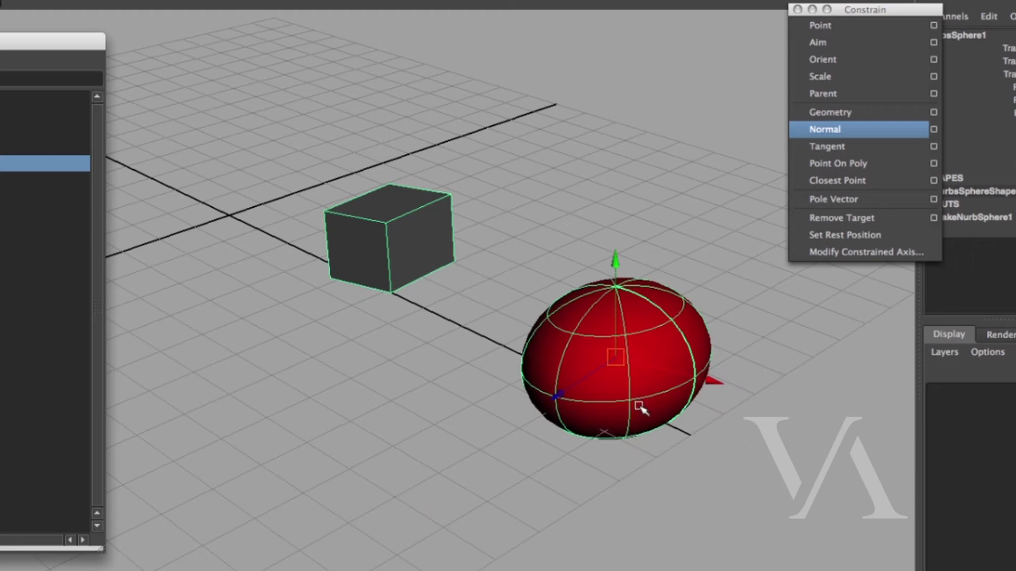
# Step: Test the parent-child link by rotating and moving the sphere with the cube parented to it
pyautogui.moveTo(725, 288); pyautogui.dragTo(528, 420)
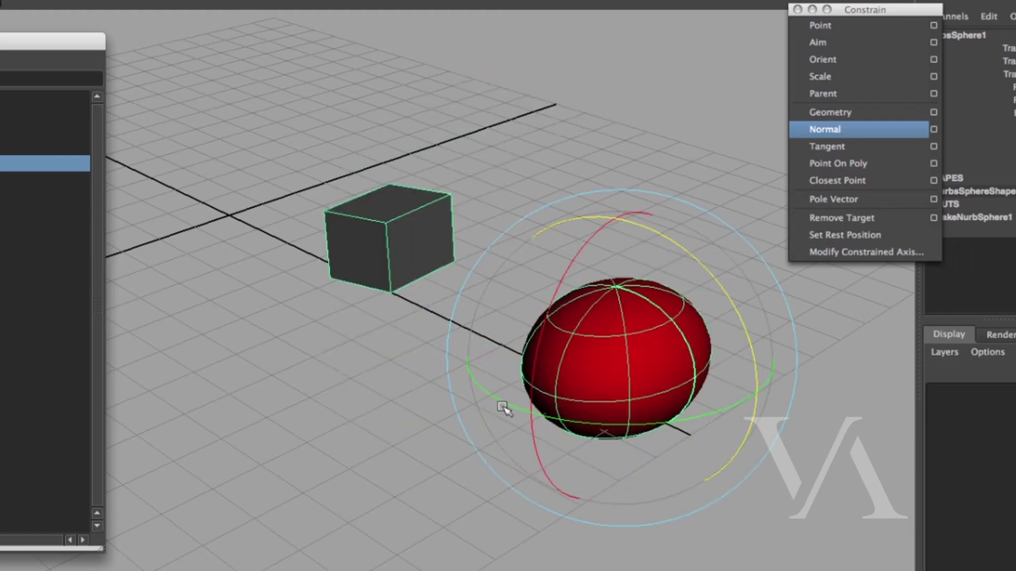
pyautogui.press('q')
pyautogui.keyDown('alt'); pyautogui.moveTo(565, 436); pyautogui.dragTo(593, 435, button='right'); pyautogui.keyUp('alt')
pyautogui.keyDown('alt'); pyautogui.moveTo(593, 435); pyautogui.dragTo(563, 440, button='middle'); pyautogui.keyUp('alt')
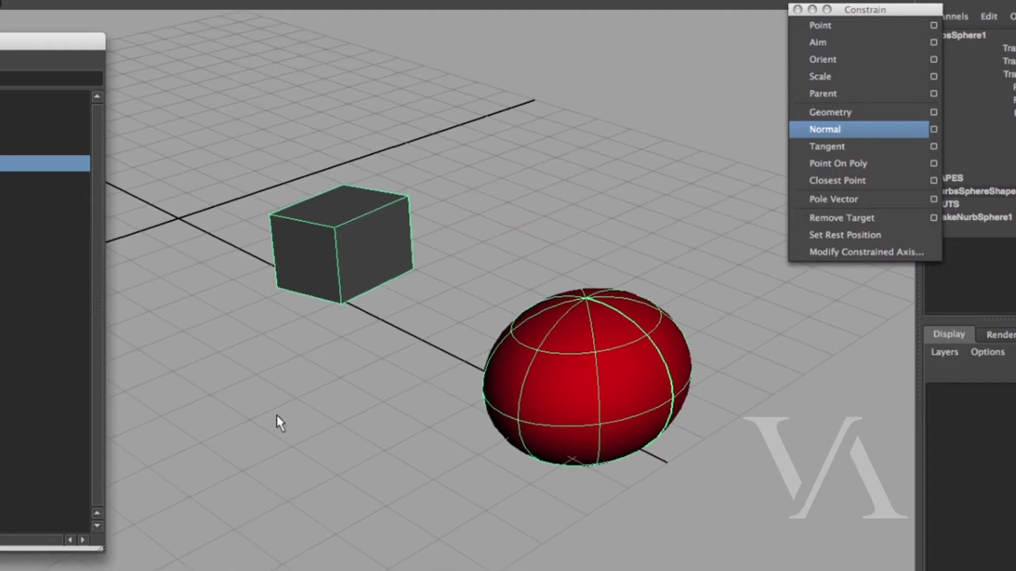
pyautogui.press('w')
pyautogui.moveTo(518, 468); pyautogui.dragTo(539, 440, button='middle')
# Step: Move the child cube on its own to the far side of the grid, and test moving the parent sphere again
pyautogui.click(374, 252)
pyautogui.moveTo(427, 397); pyautogui.dragTo(693, 221, button='middle')
pyautogui.keyDown('alt'); pyautogui.moveTo(642, 248); pyautogui.dragTo(605, 290, button='middle'); pyautogui.keyUp('alt')
pyautogui.moveTo(691, 173); pyautogui.dragTo(548, 162)
pyautogui.moveTo(548, 161); pyautogui.dragTo(503, 190, button='middle')
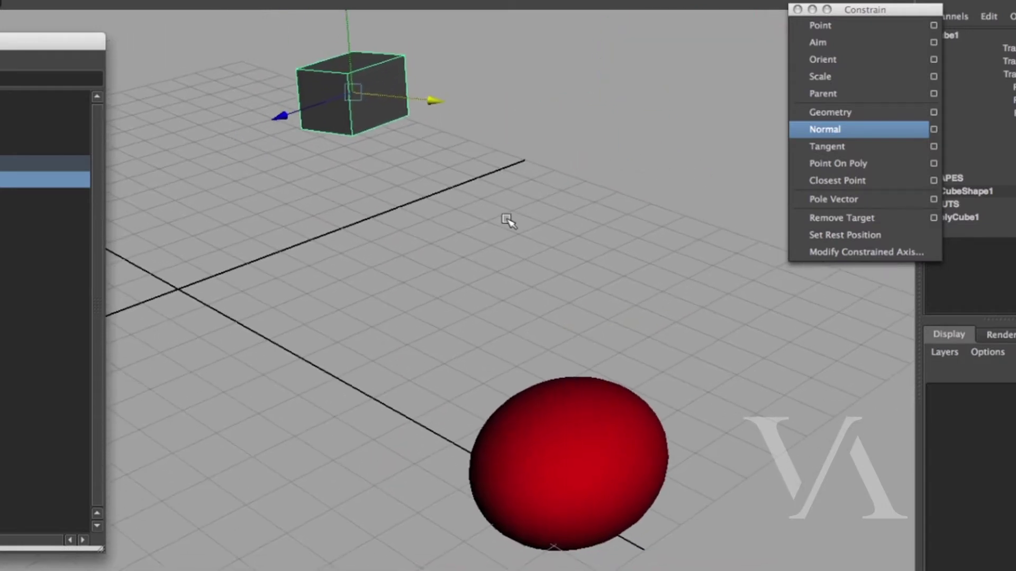
pyautogui.click(567, 390)
pyautogui.moveTo(624, 511); pyautogui.dragTo(591, 501, button='middle')
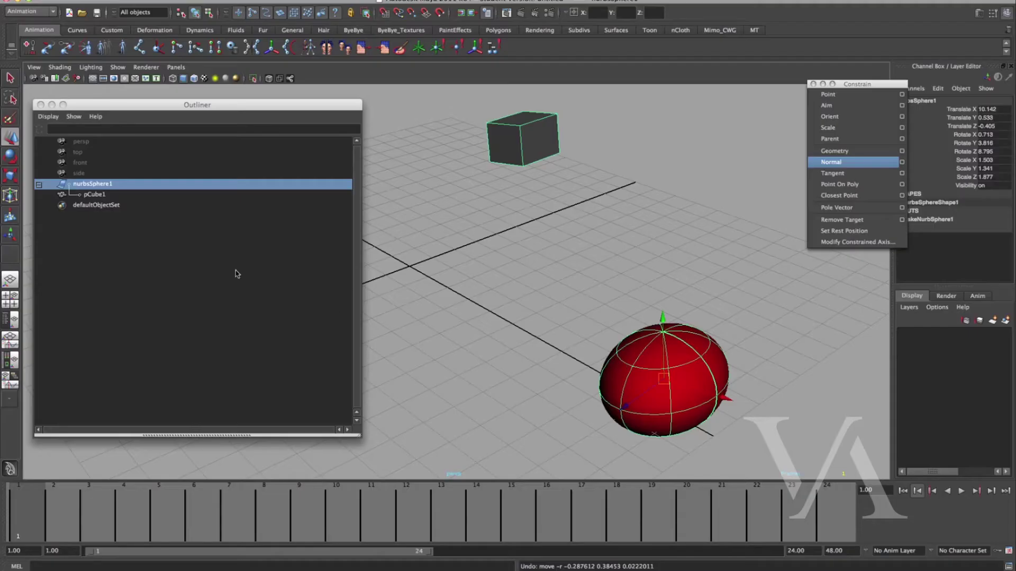
# Step: Unparent the cube from the sphere and select each of the two objects to check their separation
pyautogui.click(141, 196)
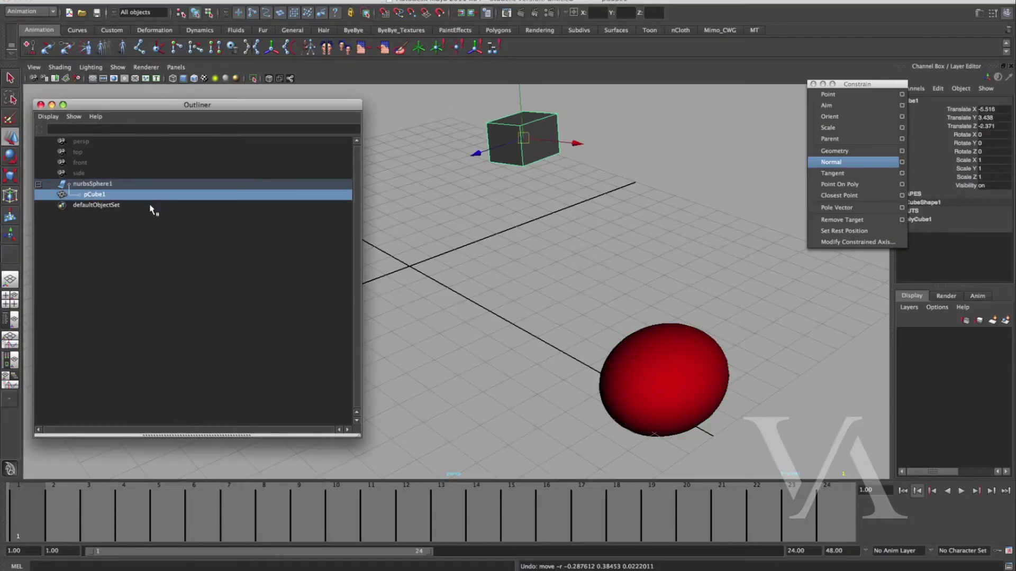
pyautogui.hotkey('shift', 'p')
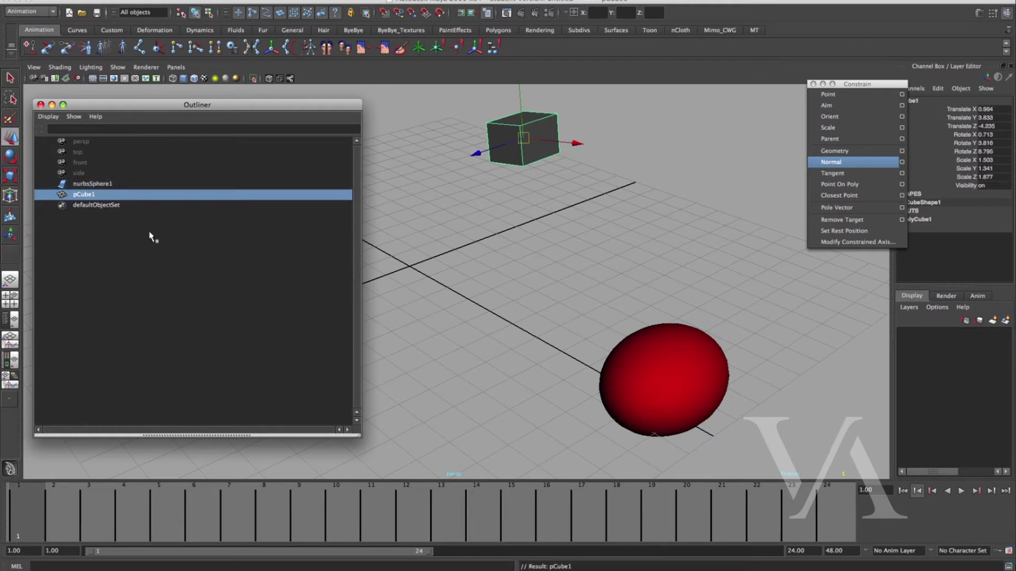
pyautogui.click(98, 187)
pyautogui.click(107, 197)
# Step: Shrink the Outliner, open the Hypergraph Hierarchy window, and resize and place it clear of the objects in the viewport
pyautogui.moveTo(198, 104); pyautogui.dragTo(194, 71)
pyautogui.moveTo(359, 404); pyautogui.dragTo(330, 334)
pyautogui.click(225, 1)
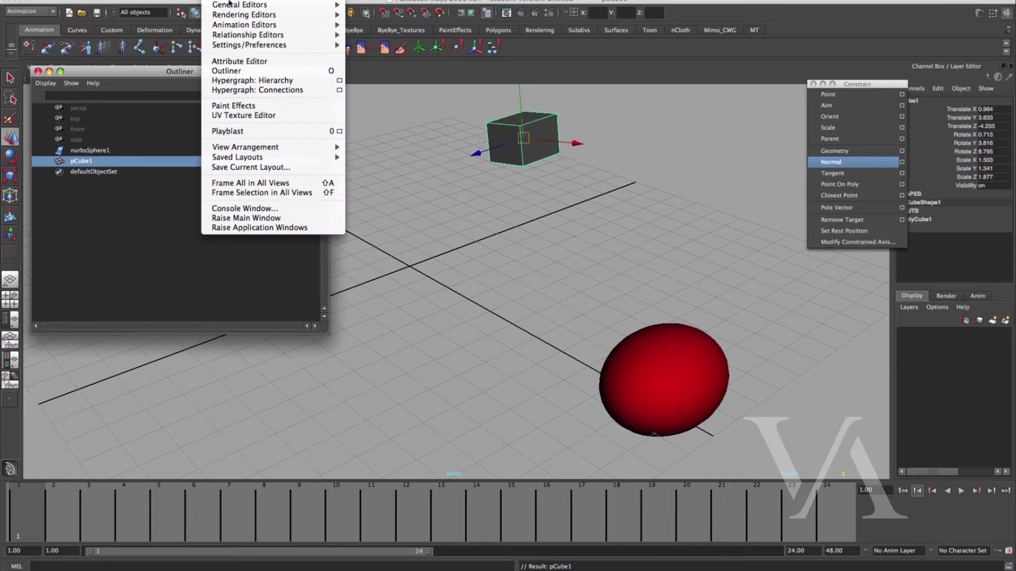
pyautogui.click(259, 80)
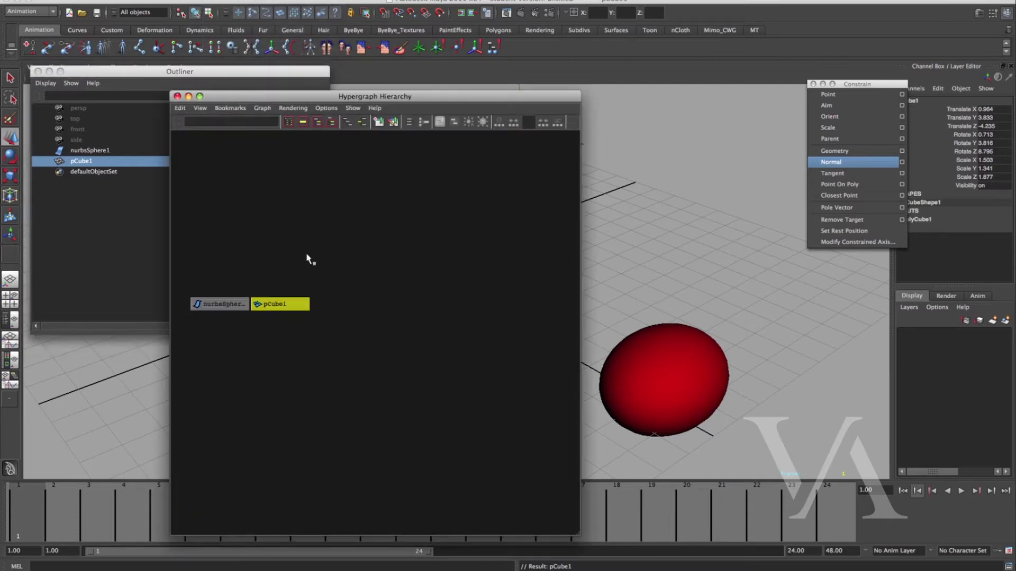
pyautogui.moveTo(318, 98); pyautogui.dragTo(234, 130)
pyautogui.moveTo(487, 552); pyautogui.dragTo(442, 380)
pyautogui.moveTo(315, 136); pyautogui.dragTo(241, 265)
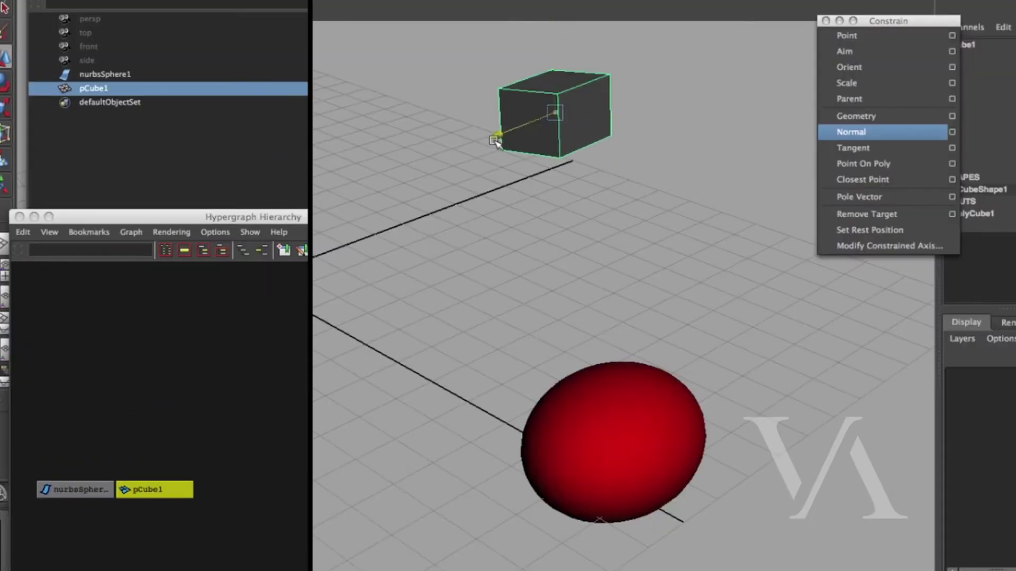
# Step: Move the unparented cube back across the grid to sit beside the red sphere
pyautogui.moveTo(497, 137); pyautogui.dragTo(370, 288)
pyautogui.moveTo(408, 216); pyautogui.dragTo(597, 310)
pyautogui.moveTo(475, 271); pyautogui.dragTo(413, 300)
pyautogui.moveTo(471, 197); pyautogui.dragTo(537, 342)
pyautogui.moveTo(520, 261); pyautogui.dragTo(433, 247)
pyautogui.moveTo(354, 154); pyautogui.dragTo(371, 257)
pyautogui.keyDown('alt'); pyautogui.moveTo(450, 343); pyautogui.dragTo(514, 342, button='middle'); pyautogui.keyUp('alt')
pyautogui.keyDown('alt'); pyautogui.moveTo(513, 342); pyautogui.dragTo(602, 328); pyautogui.keyUp('alt')
# Step: Apply a parent constraint to the cube with the sphere as the target
pyautogui.click(563, 368)
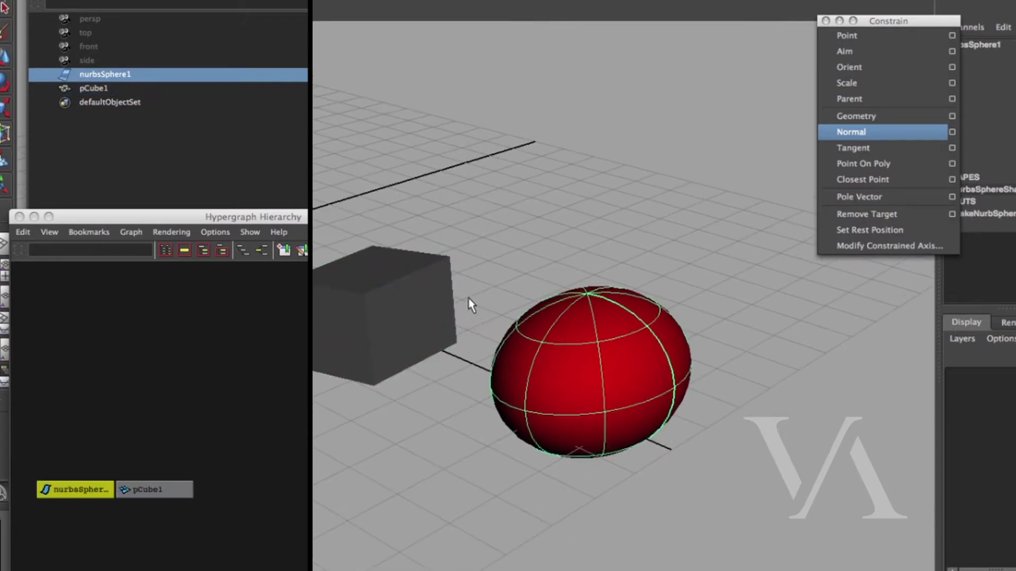
pyautogui.keyDown('shift'); pyautogui.click(447, 267); pyautogui.keyUp('shift')
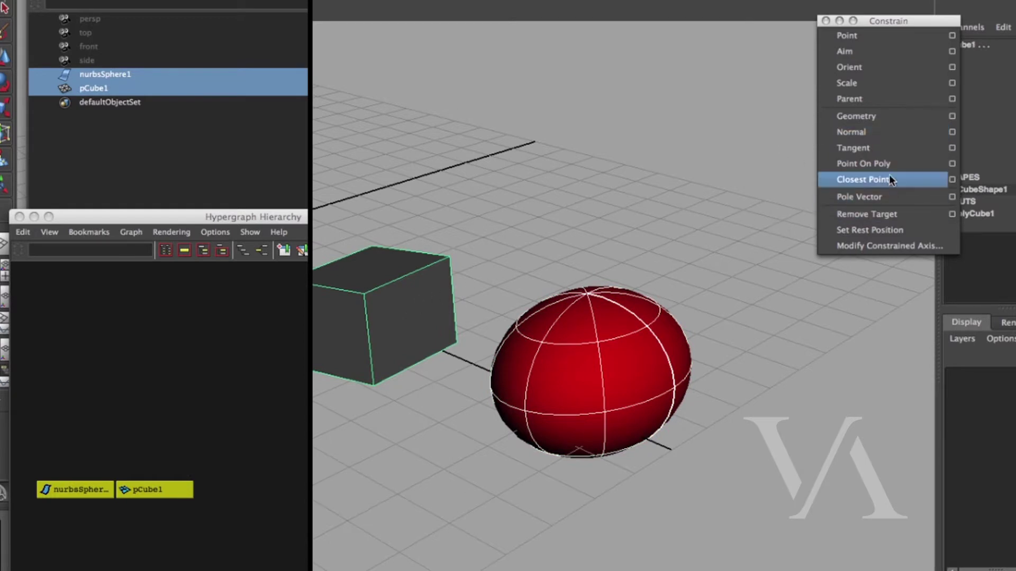
pyautogui.click(868, 101)
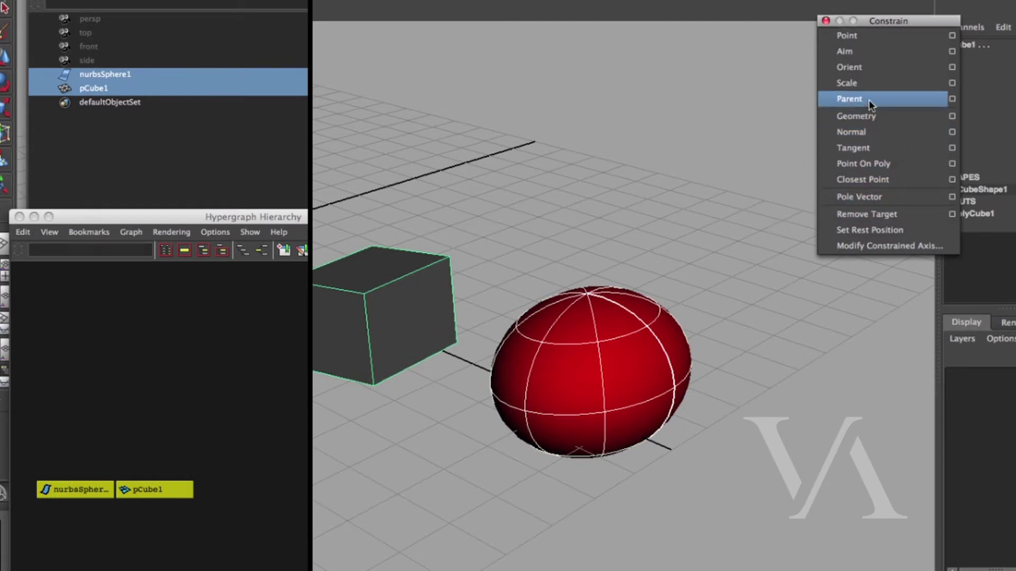
# Step: Test the parent constraint by moving the sphere a short distance with the cube attached
pyautogui.keyDown('alt'); pyautogui.moveTo(632, 436); pyautogui.dragTo(619, 401); pyautogui.keyUp('alt')
pyautogui.click(638, 425)
pyautogui.click(635, 413)
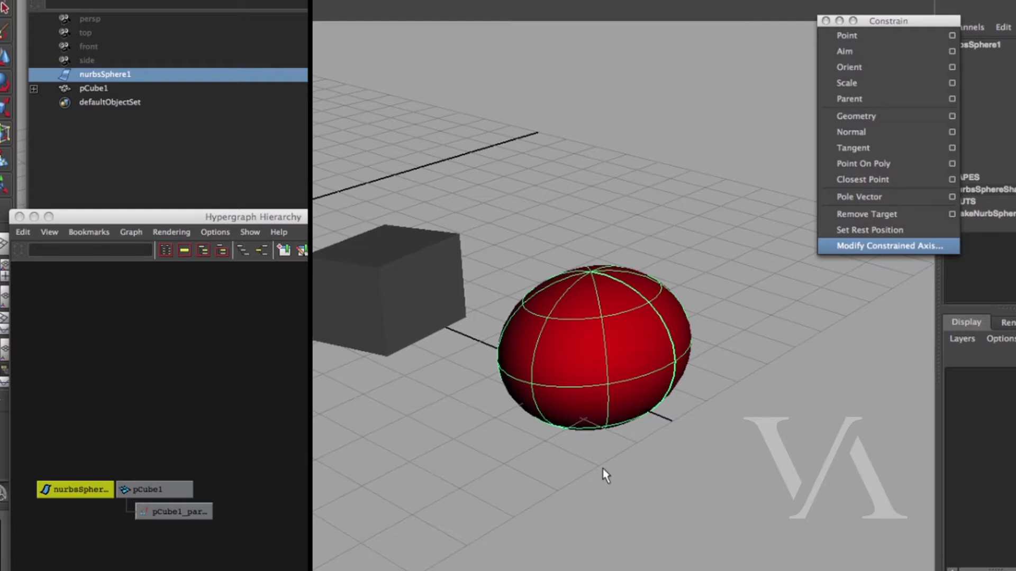
pyautogui.moveTo(571, 426); pyautogui.dragTo(570, 380)
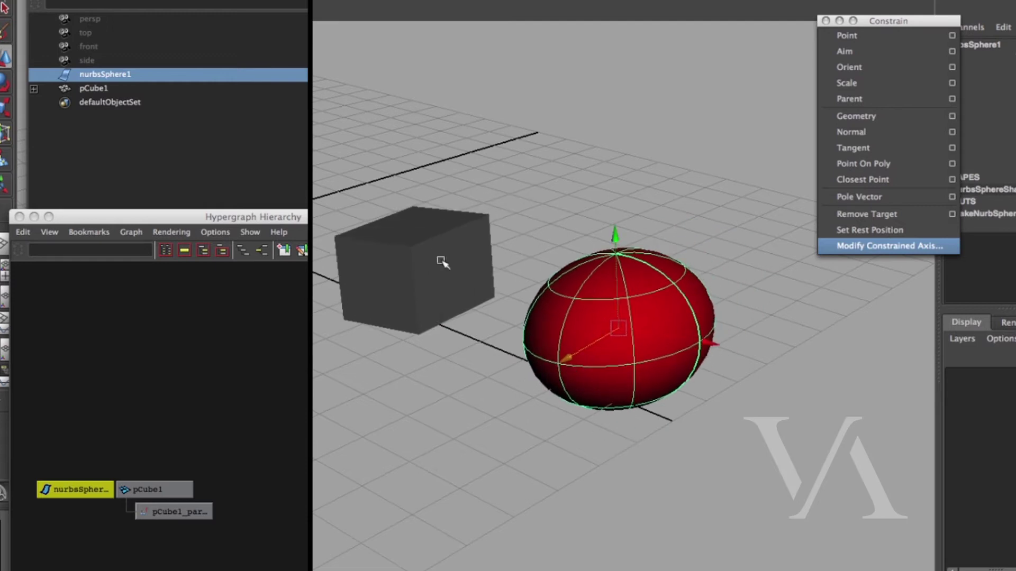
# Step: Set the cube's parent constraint weight Nurbs Sphere 1W0 to 0 and move the sphere to test the disabled constraint
pyautogui.click(463, 232)
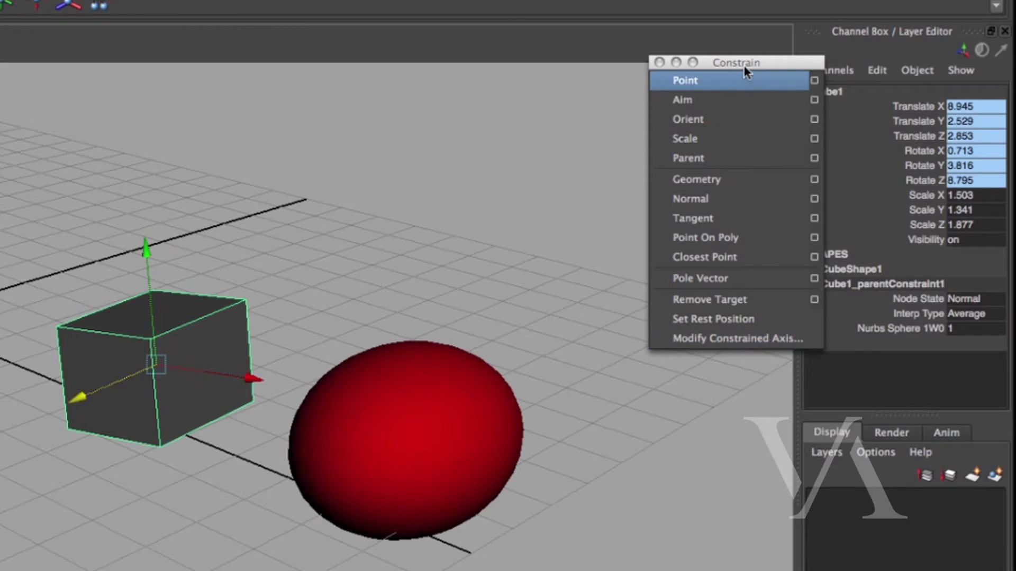
pyautogui.moveTo(742, 63); pyautogui.dragTo(702, 16)
pyautogui.click(976, 330)
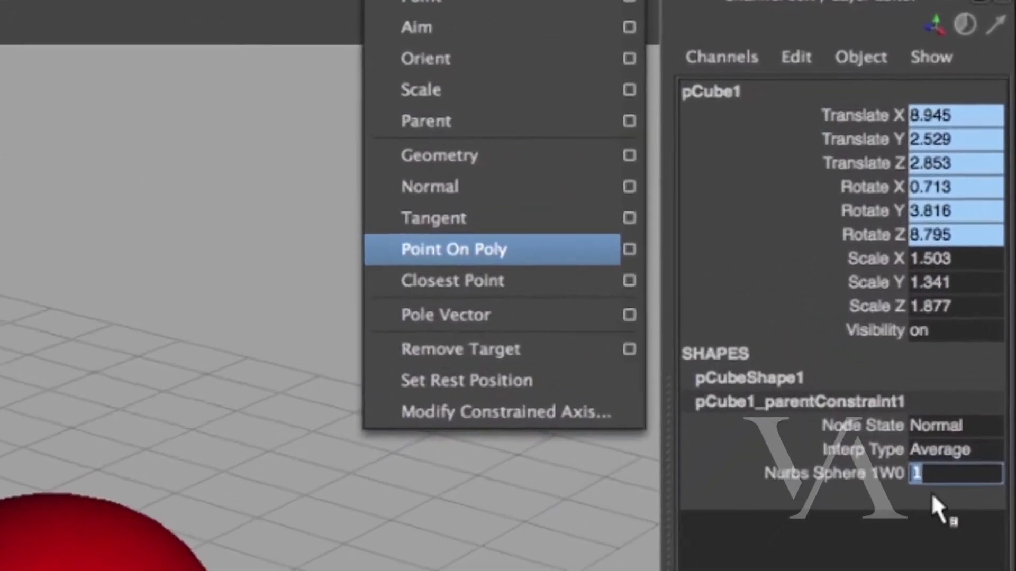
pyautogui.write('0')
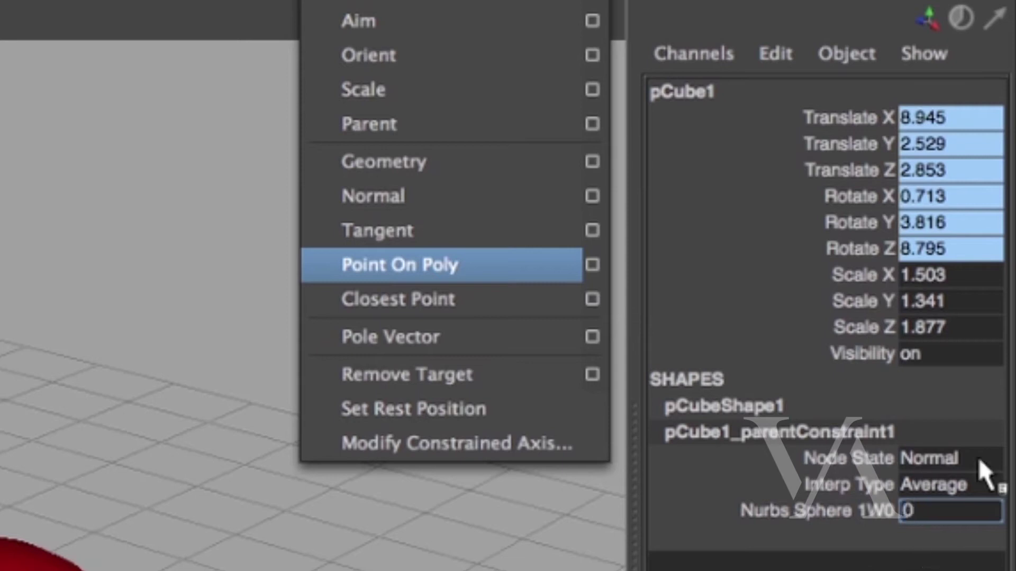
pyautogui.press('Return')
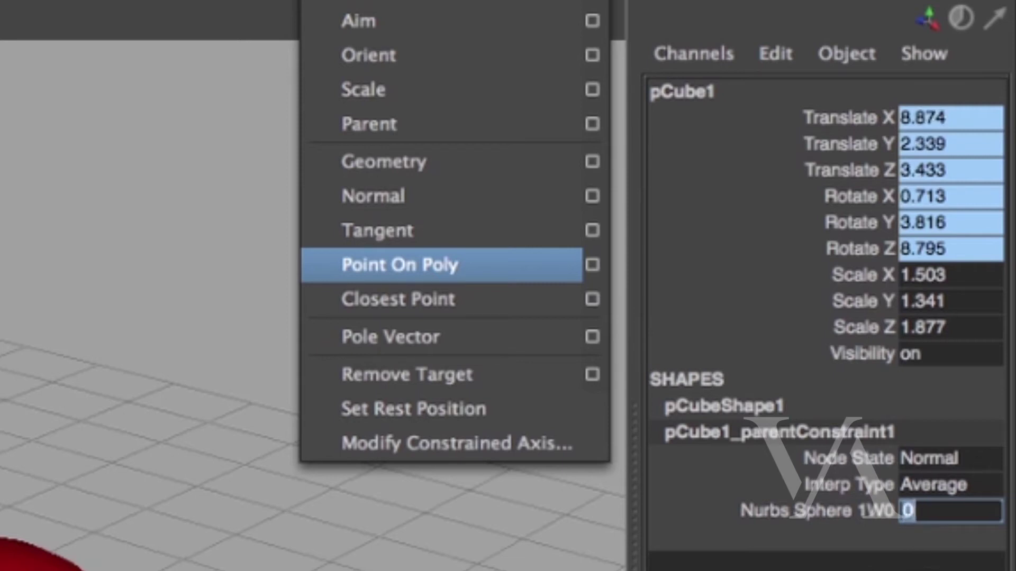
pyautogui.click(32, 556)
pyautogui.moveTo(32, 555); pyautogui.dragTo(11, 371)
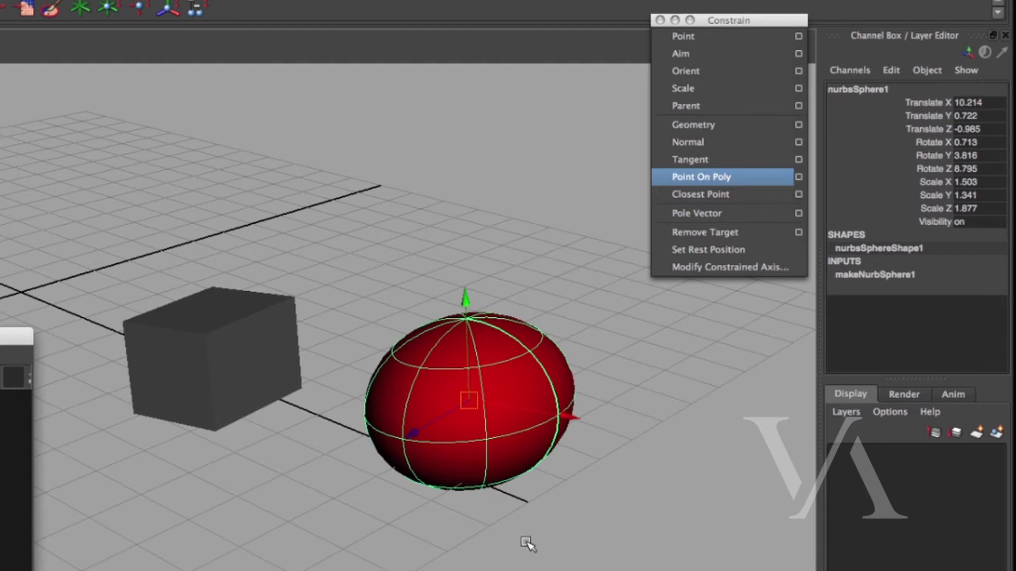
# Step: Set the cube's parent constraint weight Nurbs Sphere 1W0 back to 1
pyautogui.click(218, 291)
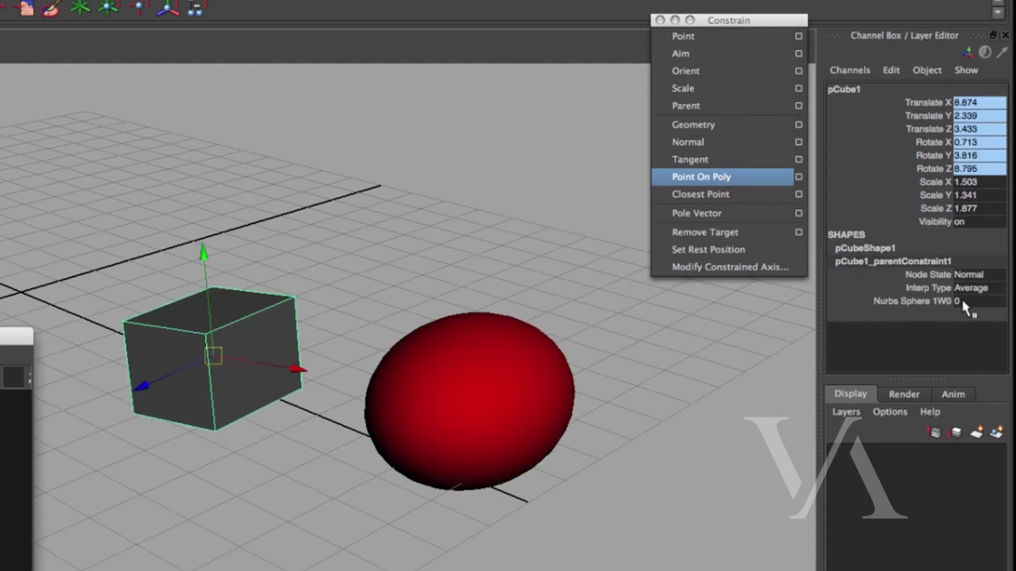
pyautogui.write('1')
pyautogui.press('Return')
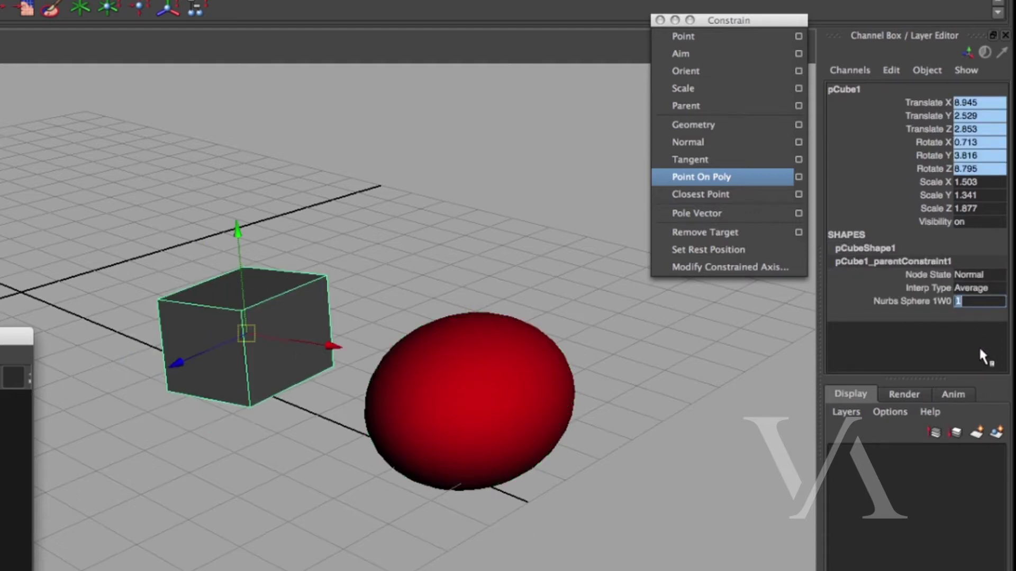
pyautogui.keyDown('alt'); pyautogui.moveTo(369, 470); pyautogui.dragTo(347, 520, button='middle'); pyautogui.keyUp('alt')
pyautogui.keyDown('alt'); pyautogui.moveTo(347, 519); pyautogui.dragTo(374, 499); pyautogui.keyUp('alt')
pyautogui.keyDown('alt'); pyautogui.moveTo(486, 478); pyautogui.dragTo(488, 485, button='middle'); pyautogui.keyUp('alt')
pyautogui.keyDown('alt'); pyautogui.moveTo(488, 483); pyautogui.dragTo(470, 500); pyautogui.keyUp('alt')
pyautogui.moveTo(1, 337); pyautogui.dragTo(21, 126)
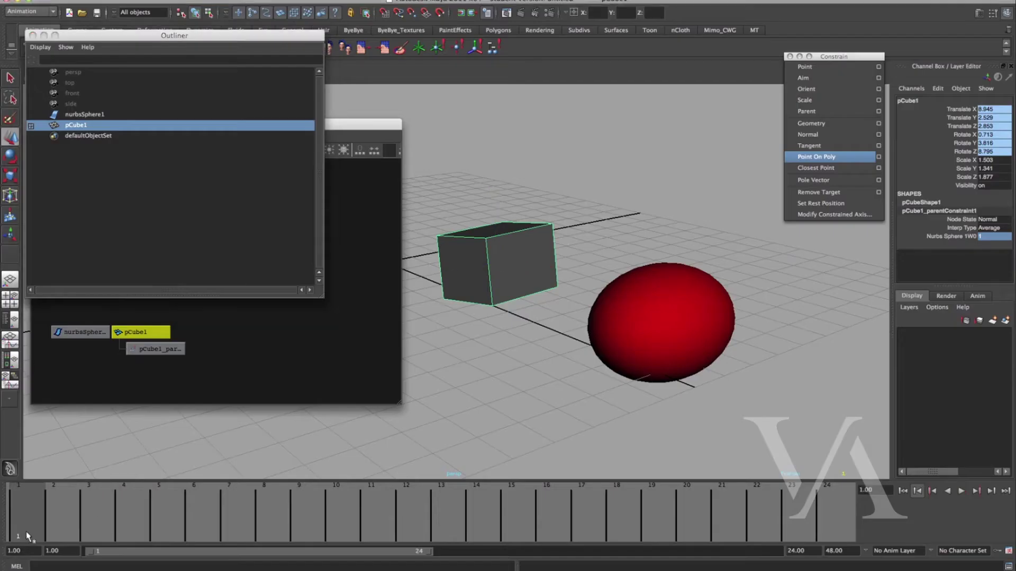
pyautogui.click(924, 237)
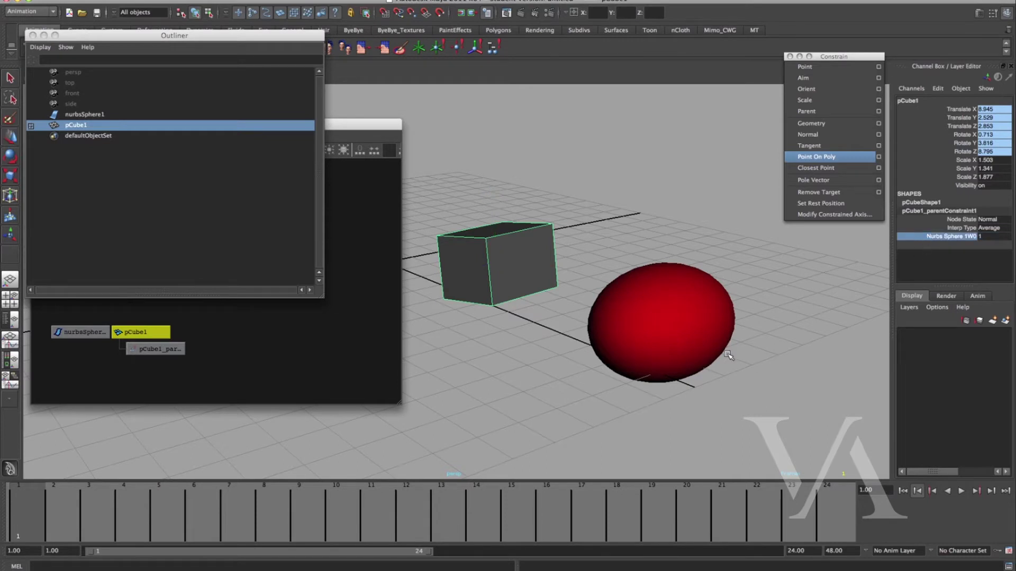
# Step: Key the sphere at frame 1 and, moved across the grid to about -8 in Translate Z, at frame 24, and play the animation
pyautogui.click(658, 339)
pyautogui.keyDown('alt'); pyautogui.moveTo(658, 338); pyautogui.dragTo(552, 364); pyautogui.keyUp('alt')
pyautogui.press('s')
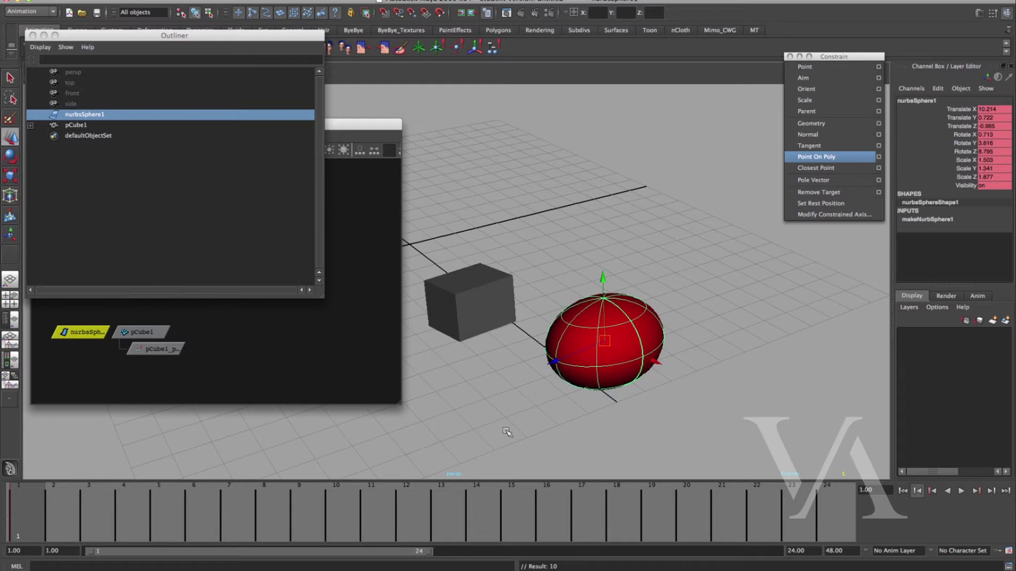
pyautogui.hotkey('alt', 'v')
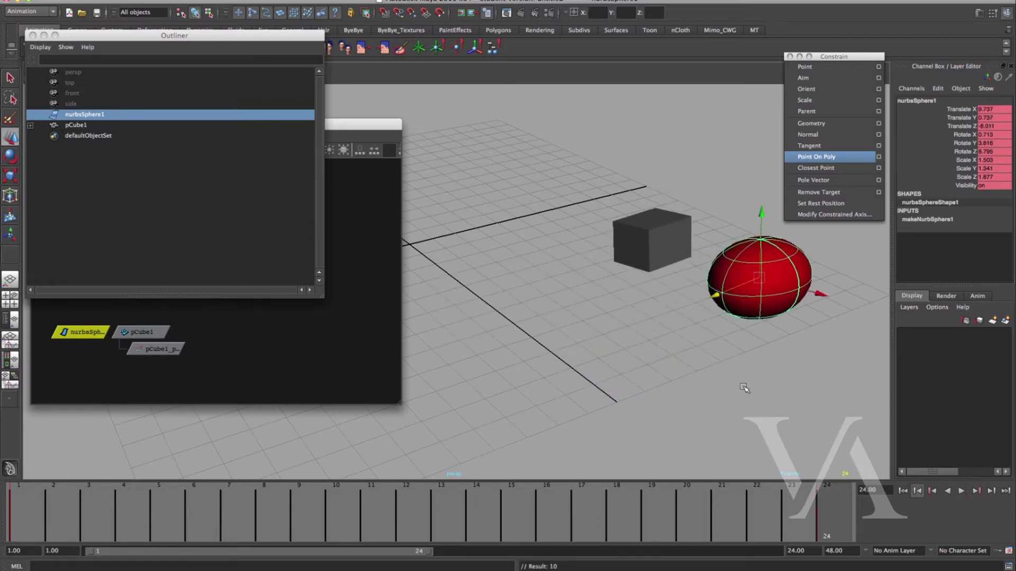
pyautogui.moveTo(769, 515); pyautogui.dragTo(824, 495)
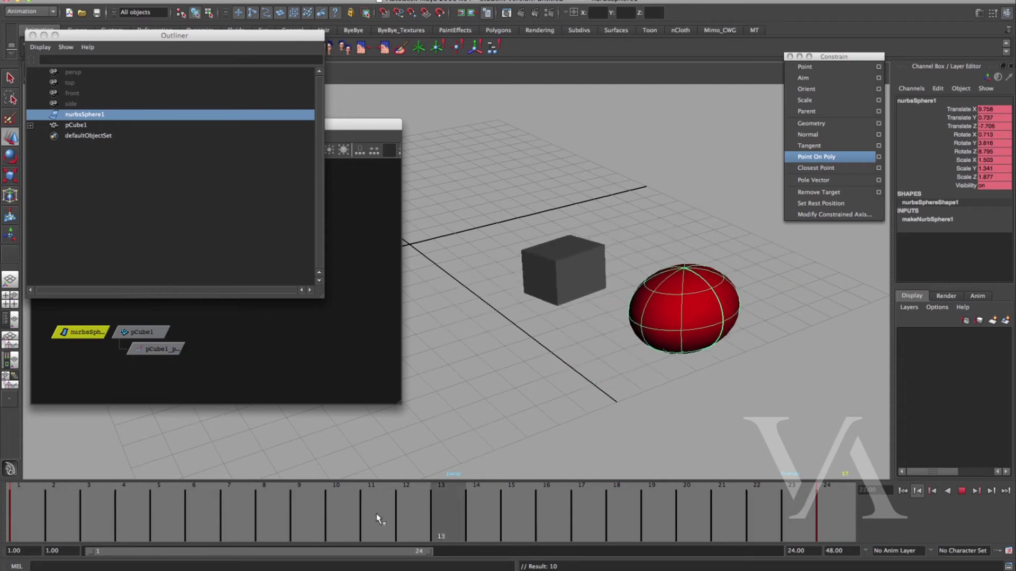
pyautogui.click(35, 534)
pyautogui.hotkey('alt', 'v')
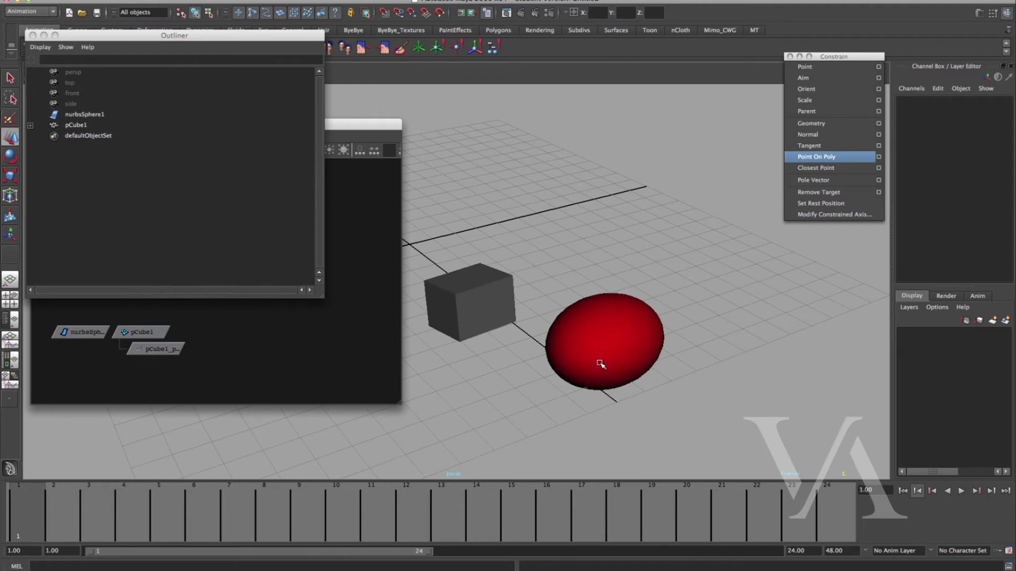
# Step: Delete the cube's parent constraint node in the Hypergraph
pyautogui.click(259, 368)
pyautogui.click(178, 349)
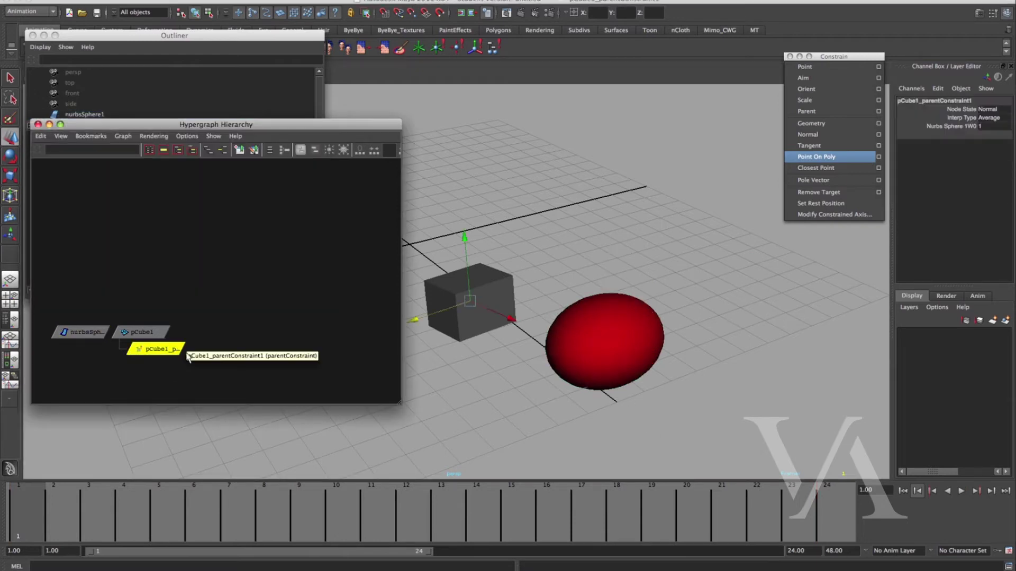
pyautogui.press('Delete')
# Step: Switch to the top view and move the cube directly in front of the sphere
pyautogui.click(159, 332)
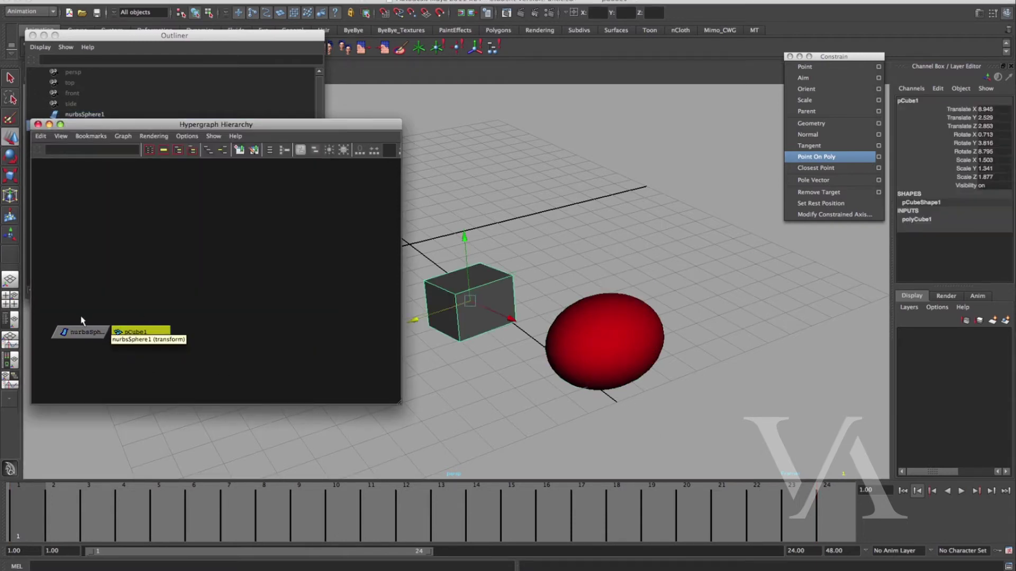
pyautogui.click(82, 331)
pyautogui.click(473, 272)
pyautogui.click(452, 318)
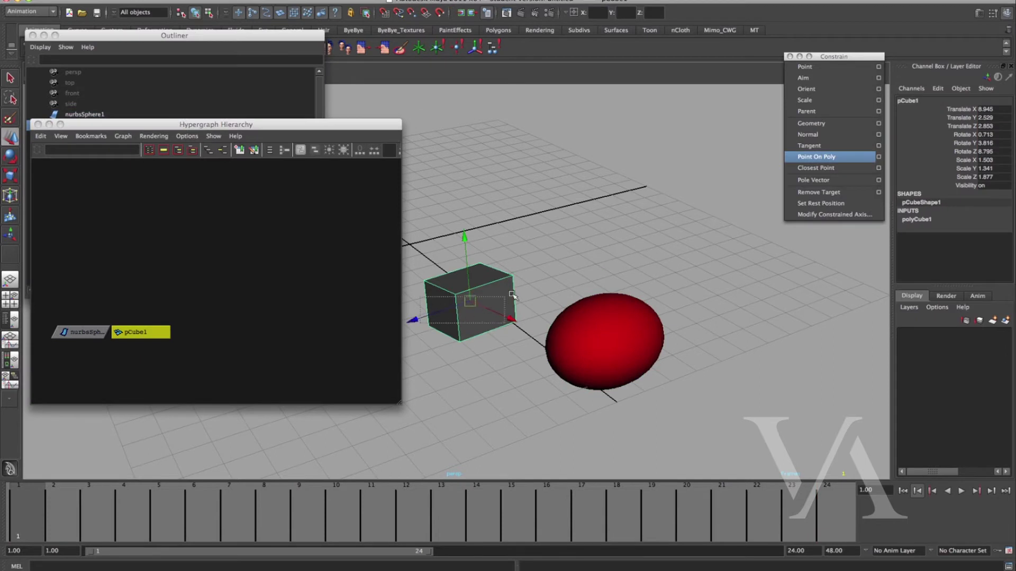
pyautogui.press('space')
pyautogui.moveTo(551, 299); pyautogui.dragTo(552, 275)
pyautogui.keyDown('alt'); pyautogui.moveTo(560, 331); pyautogui.dragTo(508, 326, button='right'); pyautogui.keyUp('alt')
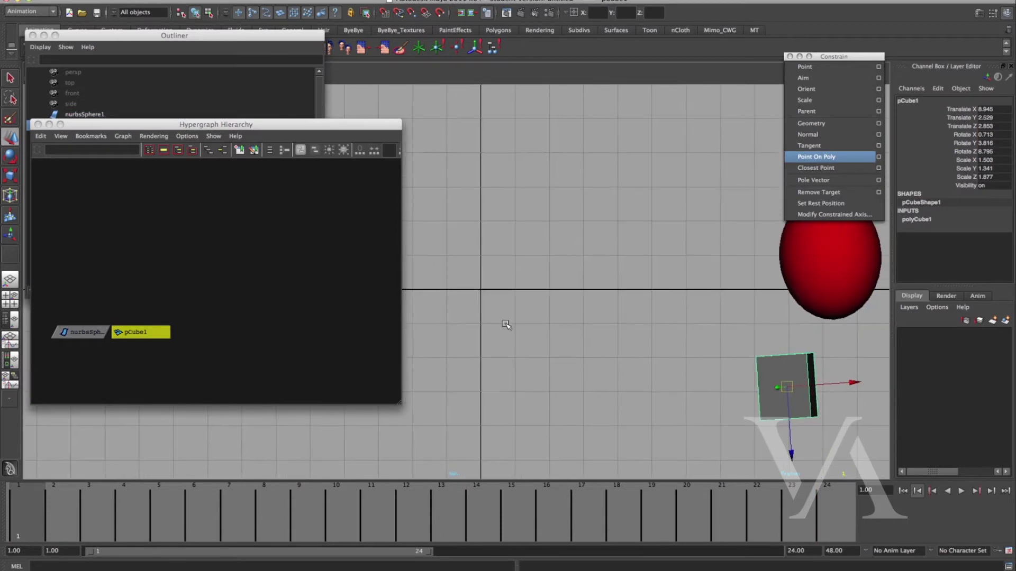
pyautogui.keyDown('alt'); pyautogui.moveTo(780, 364); pyautogui.dragTo(583, 379, button='middle'); pyautogui.keyUp('alt')
pyautogui.moveTo(590, 400); pyautogui.dragTo(641, 361)
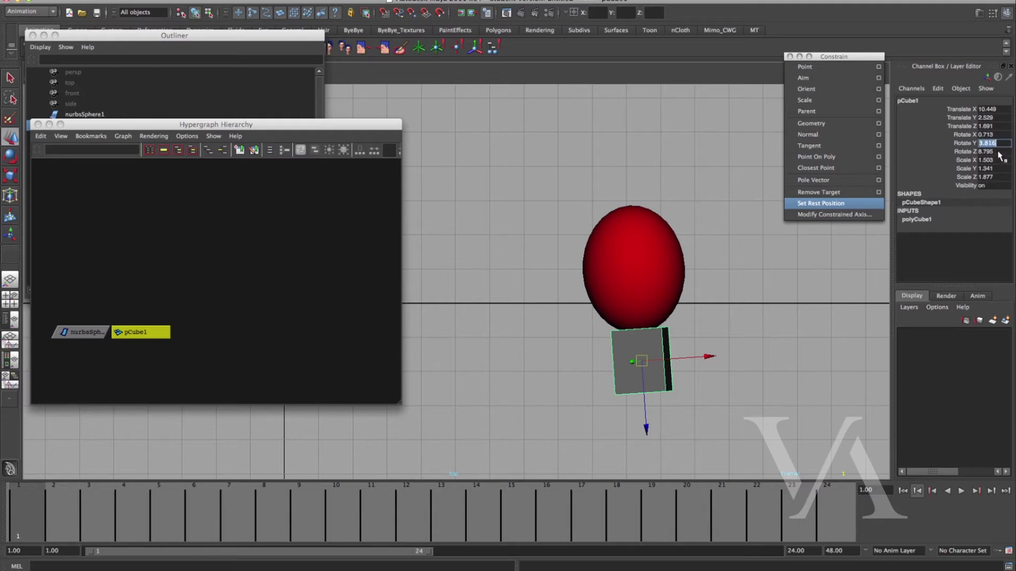
# Step: Set the cube's Rotate X, Y and Z to 0 and nudge it into line with the sphere at about 10.3 in Translate X
pyautogui.moveTo(986, 134); pyautogui.dragTo(988, 151)
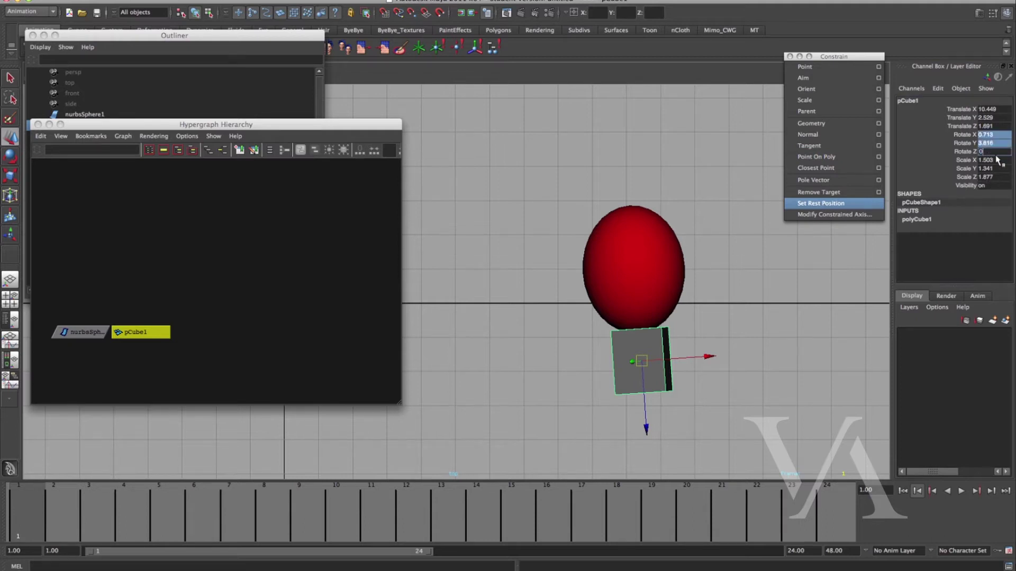
pyautogui.press('Return')
pyautogui.moveTo(644, 361); pyautogui.dragTo(634, 360)
pyautogui.keyDown('alt'); pyautogui.moveTo(659, 365); pyautogui.dragTo(616, 376, button='middle'); pyautogui.keyUp('alt')
pyautogui.keyDown('alt'); pyautogui.moveTo(610, 375); pyautogui.dragTo(615, 382, button='right'); pyautogui.keyUp('alt')
pyautogui.moveTo(613, 376); pyautogui.dragTo(617, 376)
pyautogui.click(676, 343)
# Step: Move the sphere away from the cube to about -4.95 in Translate Z and key it at frame 1
pyautogui.click(643, 312)
pyautogui.keyDown('alt'); pyautogui.moveTo(643, 360); pyautogui.dragTo(625, 364, button='middle'); pyautogui.keyUp('alt')
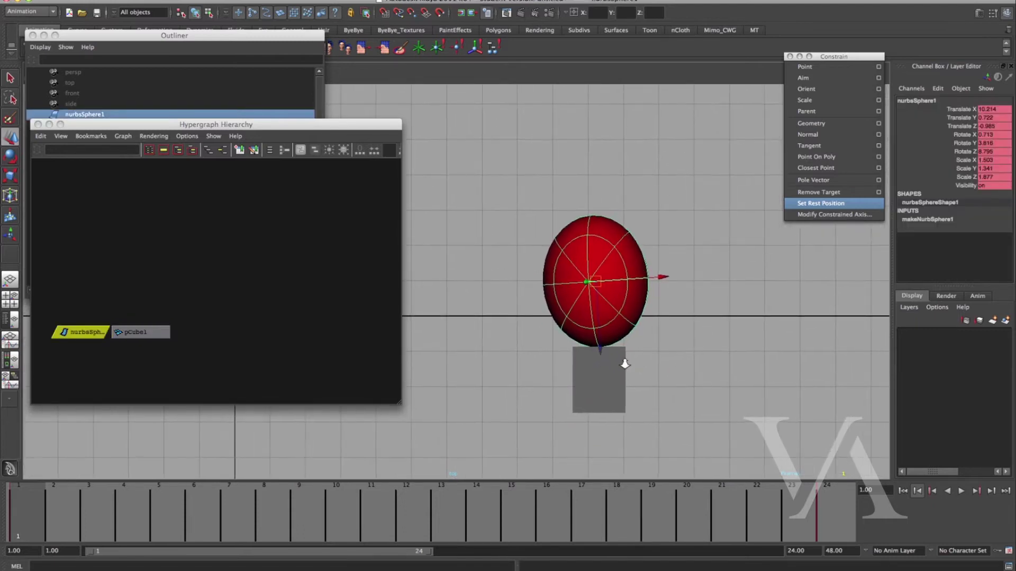
pyautogui.hotkey('alt', 'v')
pyautogui.moveTo(600, 355); pyautogui.dragTo(588, 210)
pyautogui.press('s')
# Step: Move the sphere past the cube to about 5.33 in Translate Z at frame 24 and play the animation
pyautogui.moveTo(392, 520); pyautogui.dragTo(416, 506)
pyautogui.moveTo(587, 158); pyautogui.dragTo(587, 286)
pyautogui.moveTo(588, 500); pyautogui.dragTo(830, 492)
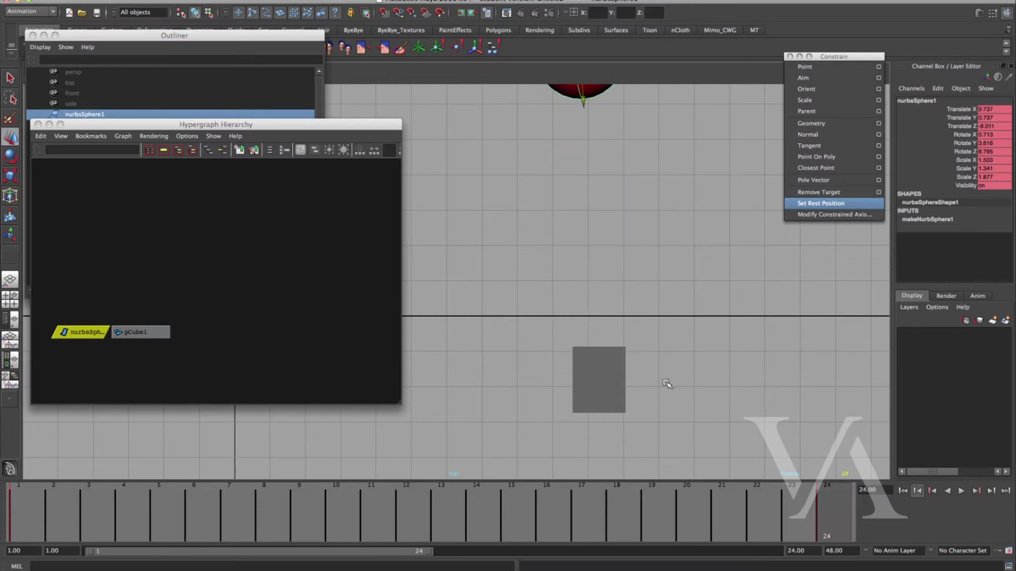
pyautogui.keyDown('alt'); pyautogui.moveTo(709, 408); pyautogui.dragTo(554, 223, button='right'); pyautogui.keyUp('alt')
pyautogui.moveTo(550, 111); pyautogui.dragTo(560, 503)
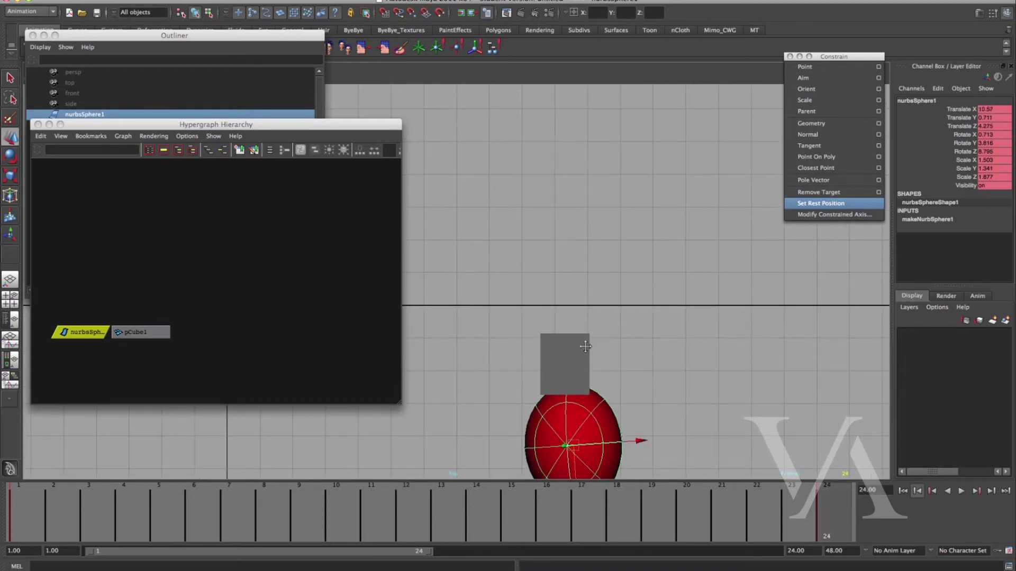
pyautogui.keyDown('alt'); pyautogui.moveTo(581, 471); pyautogui.dragTo(587, 405, button='middle'); pyautogui.keyUp('alt')
pyautogui.moveTo(586, 444); pyautogui.dragTo(586, 478)
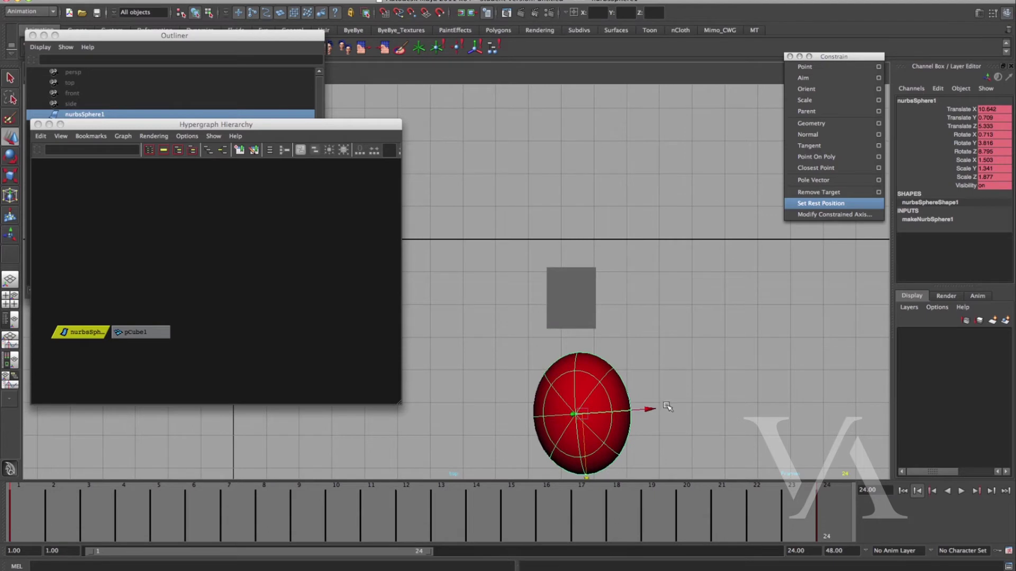
pyautogui.hotkey('alt', 'v')
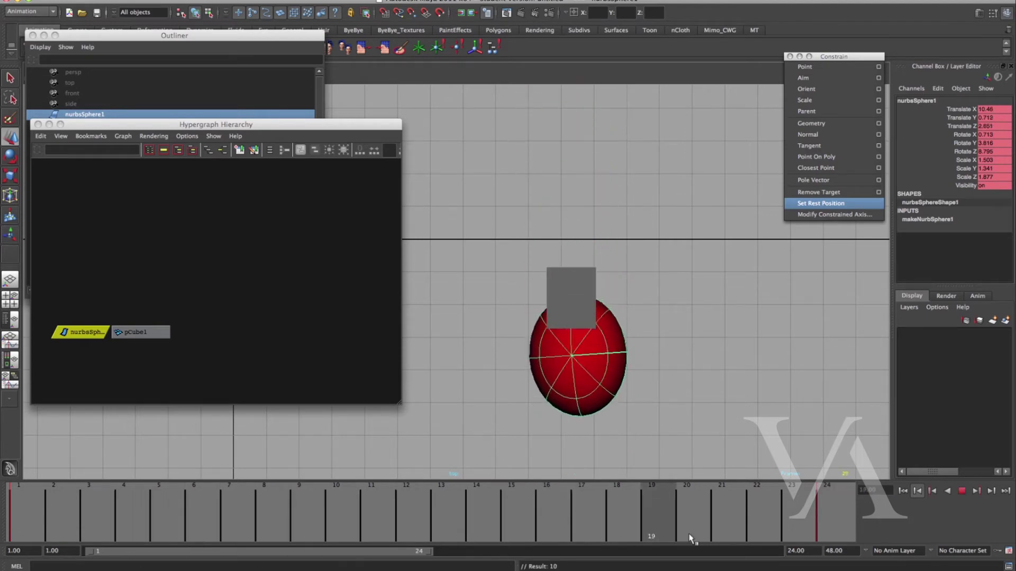
# Step: Copy the sphere's frame 24 position to a key at frame 12 and play the animation
pyautogui.hotkey('alt', 'v')
pyautogui.moveTo(827, 514); pyautogui.dragTo(428, 537)
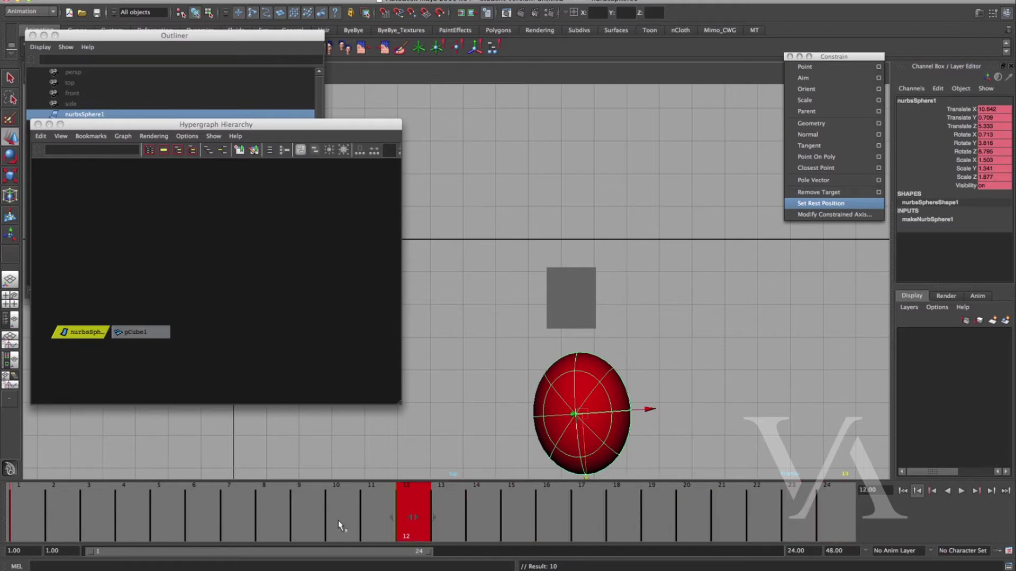
pyautogui.hotkey('alt', 'v')
pyautogui.hotkey('alt', 'v')
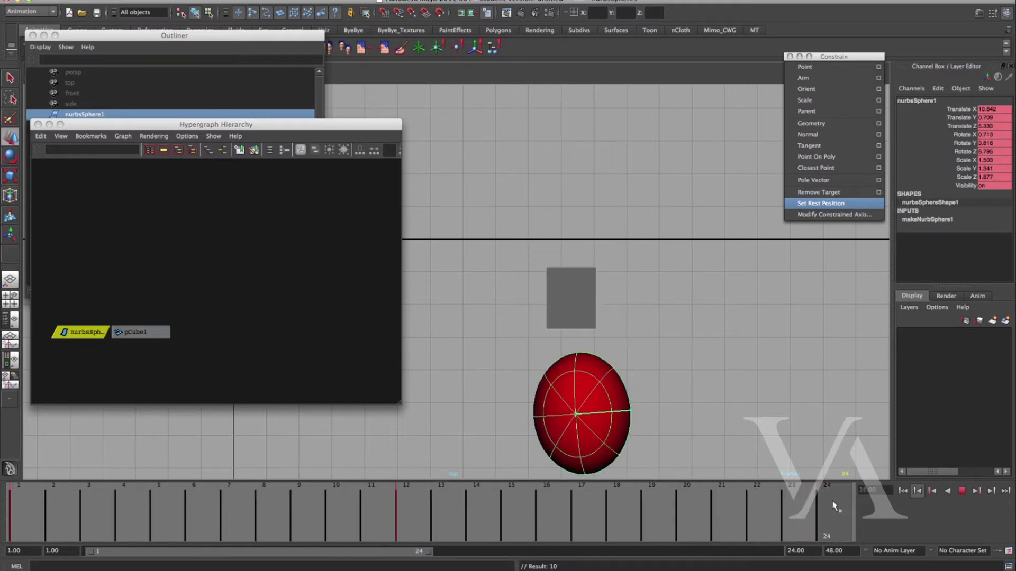
# Step: Move the sphere back over the cube to about 1.65 in Translate Z at frame 24 and play the animation
pyautogui.moveTo(588, 467); pyautogui.dragTo(562, 349)
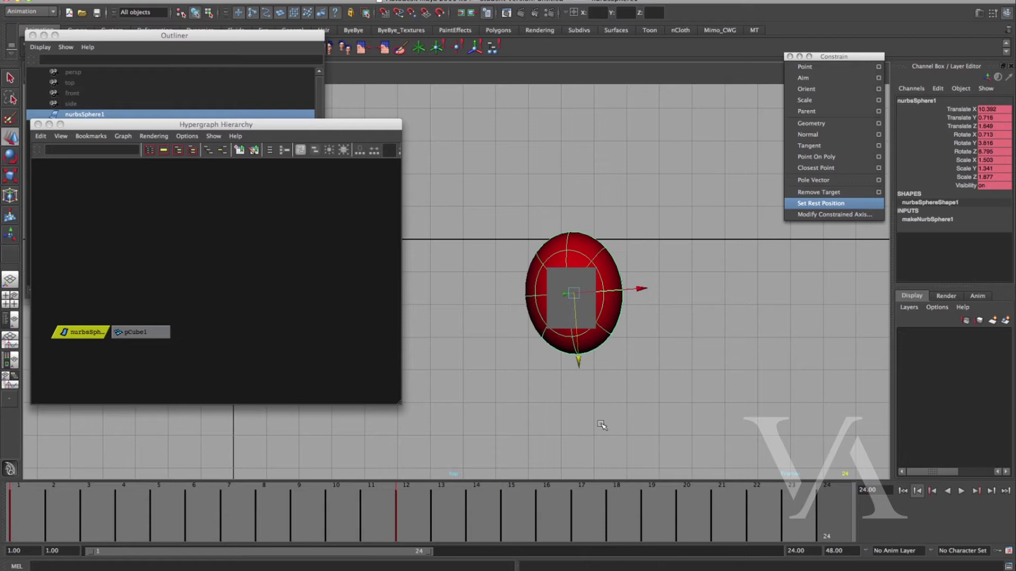
pyautogui.hotkey('alt', 'v')
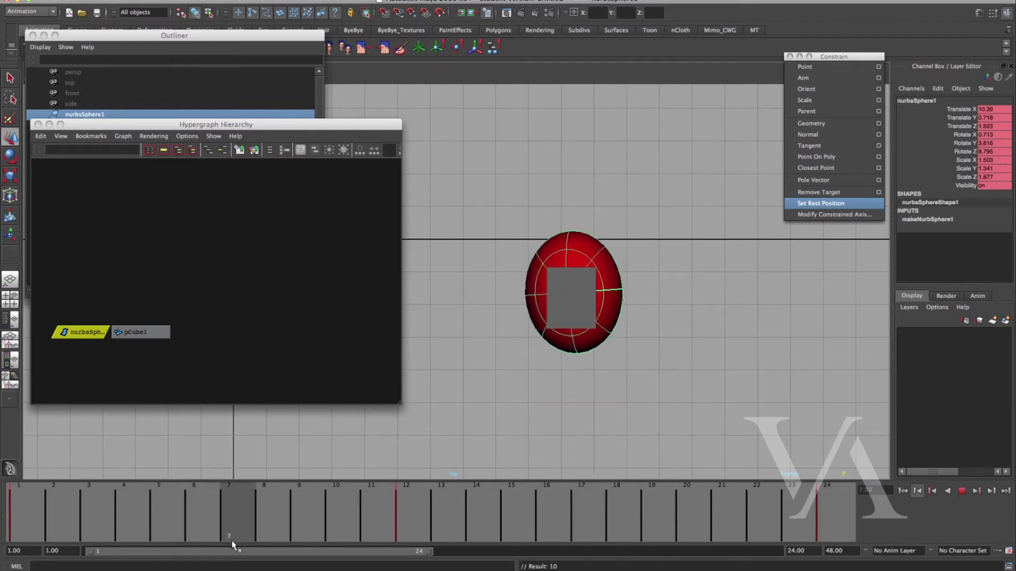
pyautogui.moveTo(329, 545); pyautogui.dragTo(850, 519)
# Step: Select the cube and key all its channels at frame 1
pyautogui.click(588, 324)
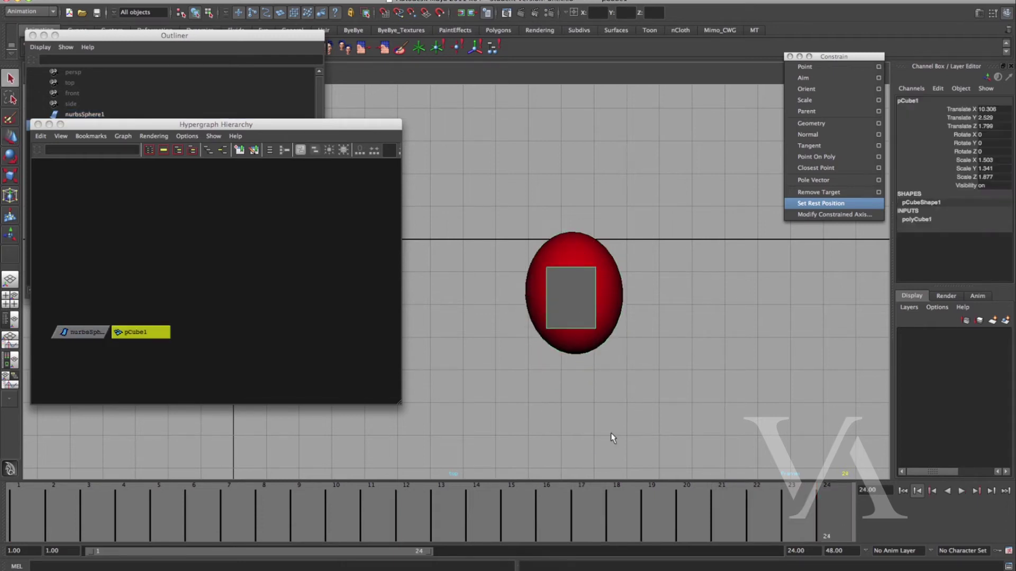
pyautogui.hotkey('alt', 'v')
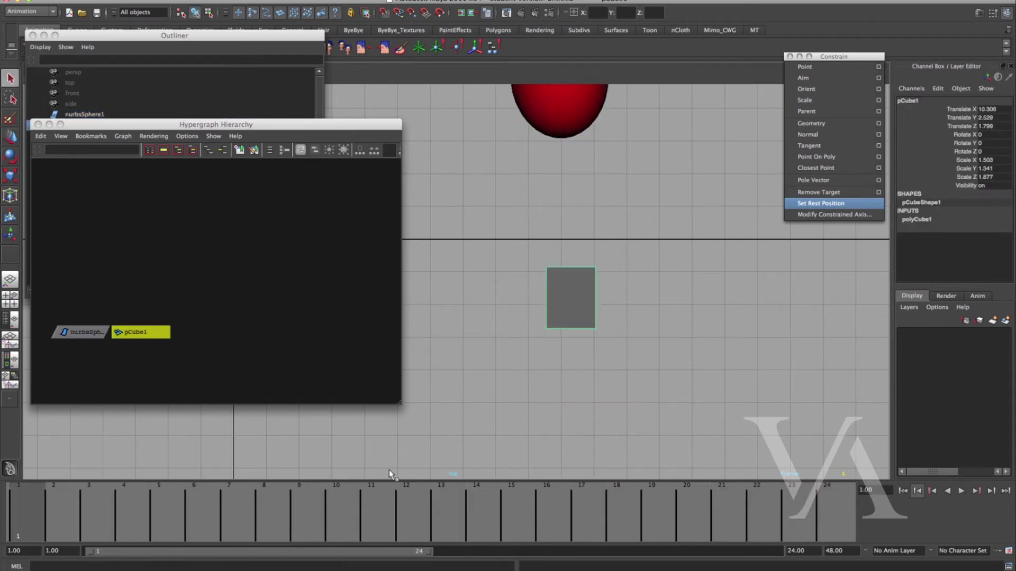
pyautogui.keyDown('alt'); pyautogui.moveTo(516, 214); pyautogui.dragTo(582, 390, button='middle'); pyautogui.keyUp('alt')
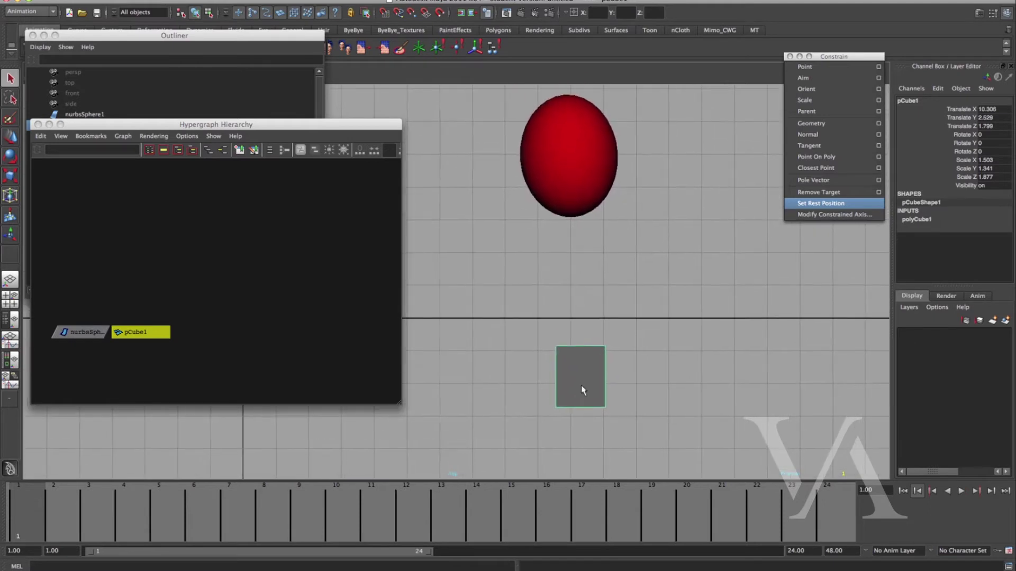
pyautogui.moveTo(99, 531); pyautogui.dragTo(16, 532)
pyautogui.press('s')
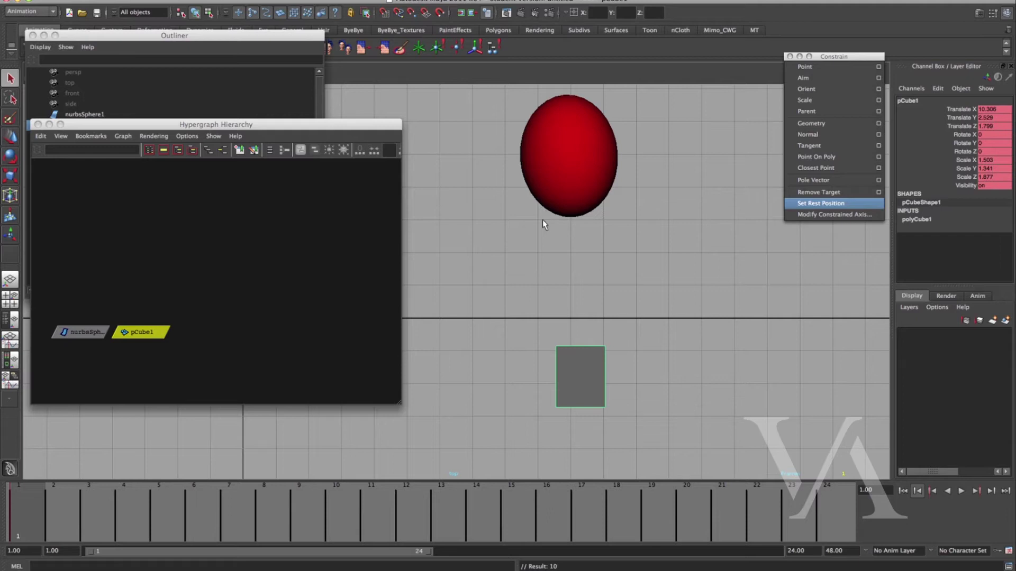
# Step: Check the sphere's key timing and key the stationary cube at frames 12 and 24 to match
pyautogui.click(567, 197)
pyautogui.moveTo(455, 511); pyautogui.dragTo(830, 505)
pyautogui.moveTo(402, 528); pyautogui.dragTo(21, 521)
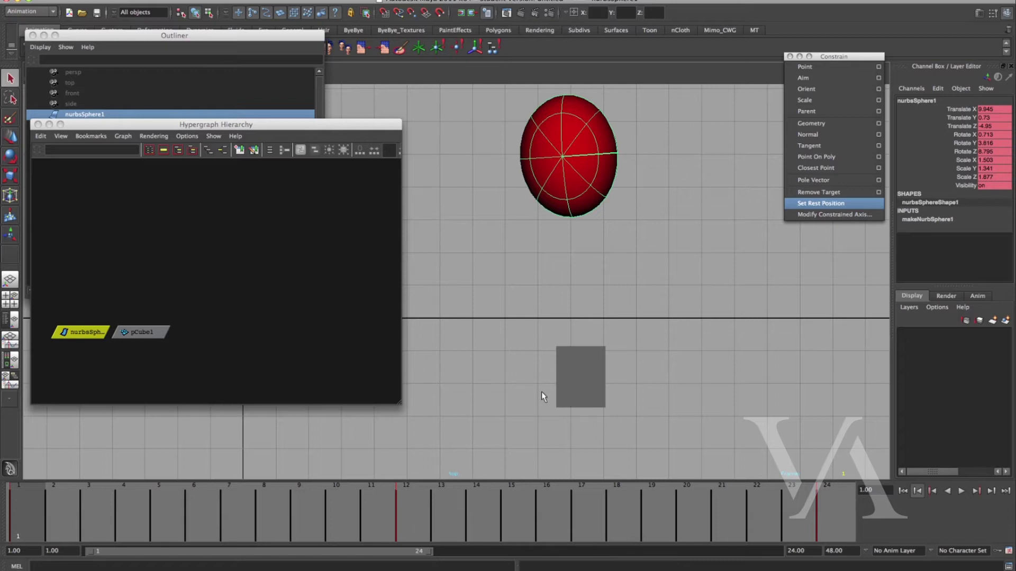
pyautogui.click(562, 378)
pyautogui.click(418, 519)
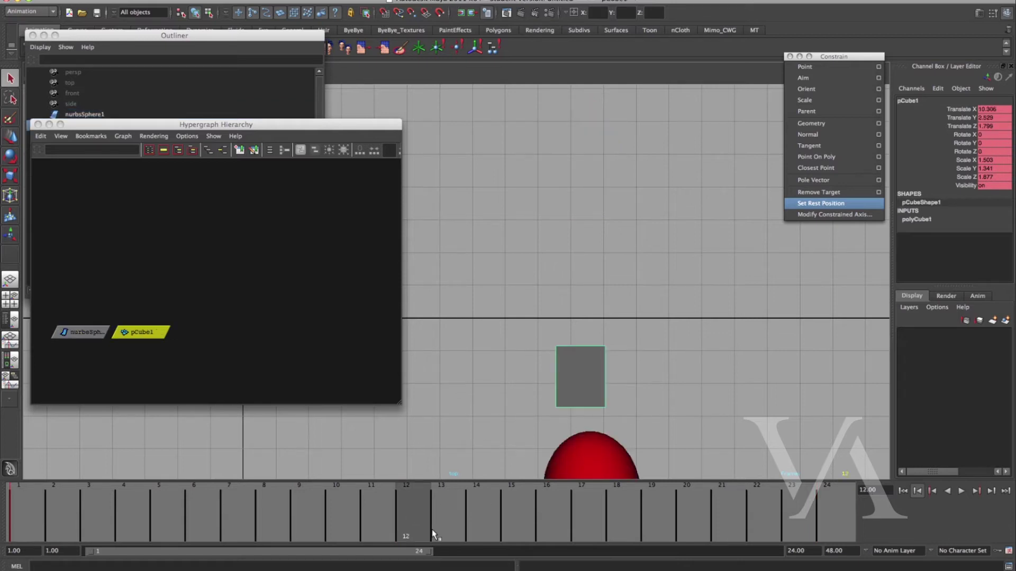
pyautogui.hotkey('alt', 'v')
pyautogui.click(26, 524)
# Step: Step back and forth through the early frames to find where the sphere first touches the cube, stopping at frame 5
pyautogui.hotkey('alt', '.')
pyautogui.hotkey('alt', '.')
pyautogui.hotkey('alt', '.')
pyautogui.hotkey('alt', '.')
pyautogui.hotkey('alt', ',')
pyautogui.hotkey('alt', '.')
pyautogui.hotkey('alt', ',')
pyautogui.hotkey('alt', '.')
pyautogui.hotkey('alt', ',')
pyautogui.hotkey('alt', '.')
pyautogui.hotkey('alt', ',')
pyautogui.hotkey('alt', '.')
pyautogui.hotkey('alt', ',')
pyautogui.hotkey('alt', '.')
pyautogui.hotkey('alt', ',')
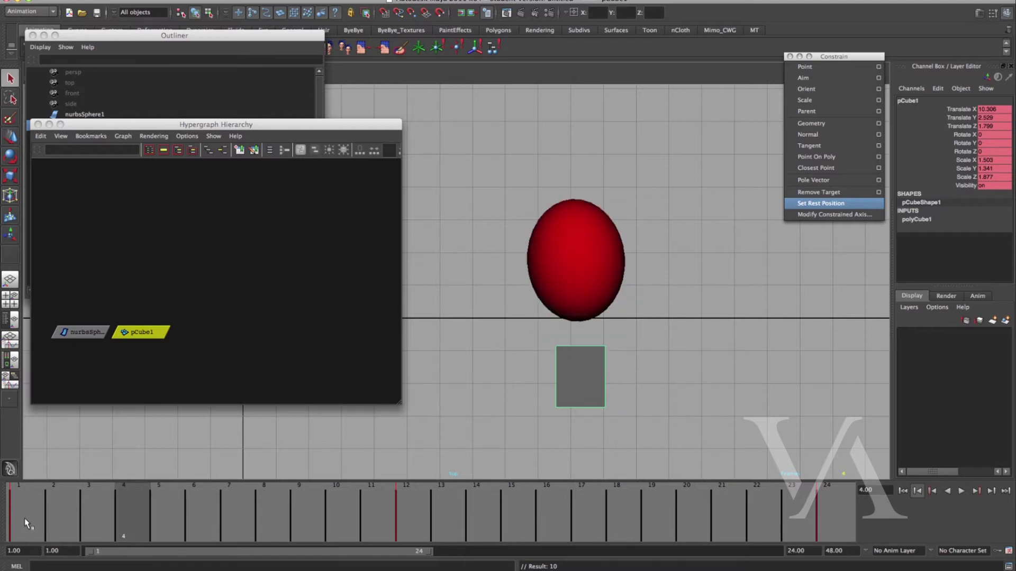
pyautogui.hotkey('alt', ',')
pyautogui.hotkey('alt', '.')
pyautogui.hotkey('alt', '.')
pyautogui.hotkey('alt', ',')
pyautogui.hotkey('alt', '.')
pyautogui.hotkey('alt', ',')
pyautogui.hotkey('alt', '.')
pyautogui.hotkey('alt', ',')
pyautogui.hotkey('alt', '.')
pyautogui.hotkey('alt', ',')
pyautogui.hotkey('alt', '.')
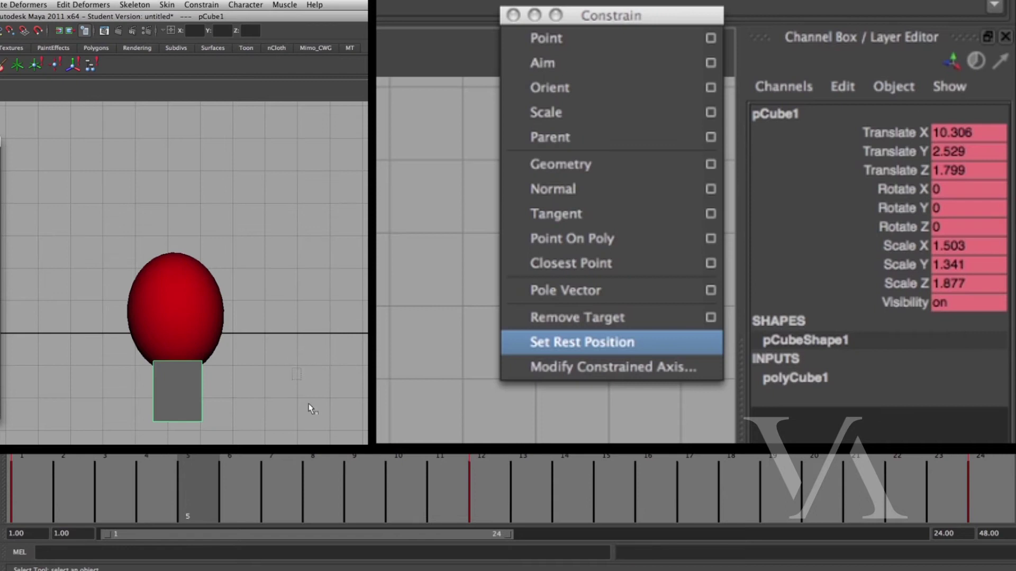
# Step: Apply a parent constraint to the keyed cube at frame 5, with the sphere as the target
pyautogui.click(309, 404)
pyautogui.click(220, 332)
pyautogui.keyDown('shift'); pyautogui.click(196, 391); pyautogui.keyUp('shift')
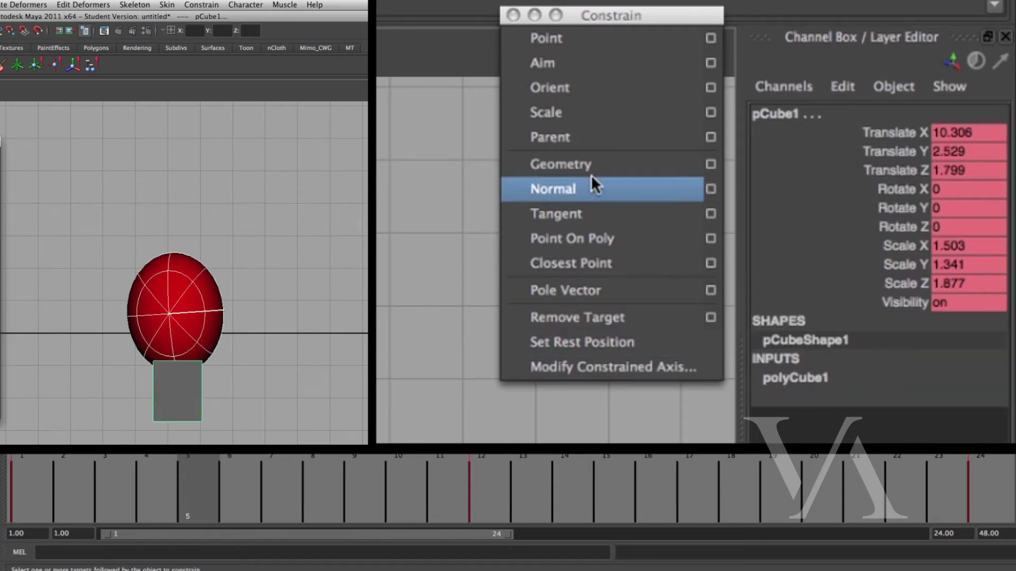
pyautogui.click(563, 141)
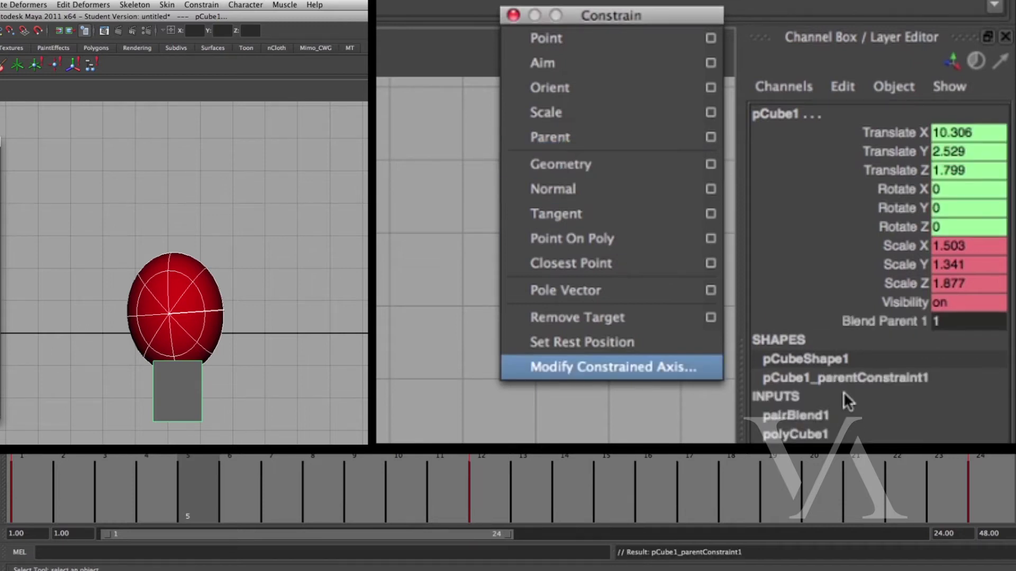
# Step: Key the cube's Blend Parent 1 attribute at frame 5 with a value of 1
pyautogui.click(845, 327)
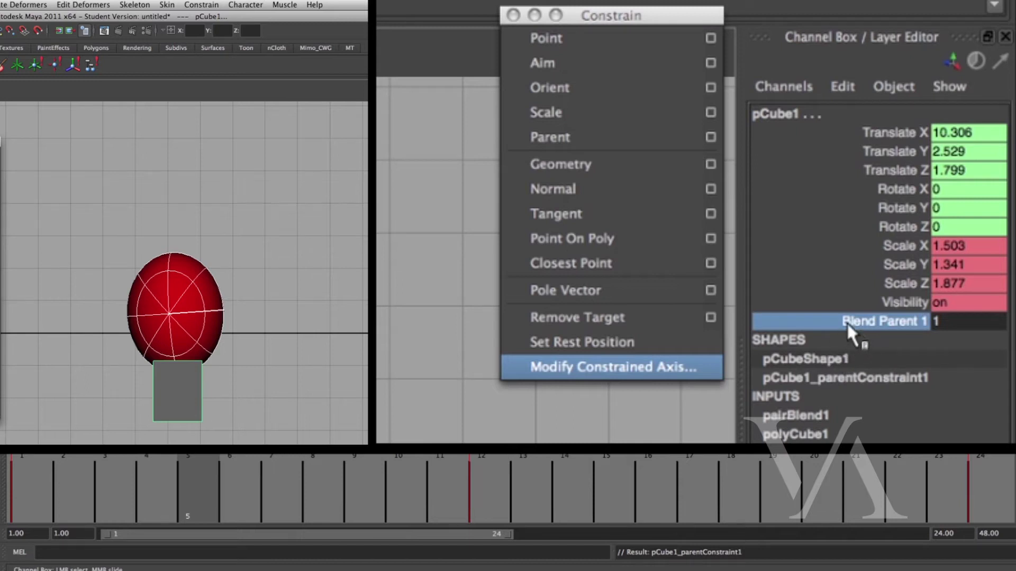
pyautogui.rightClick(843, 323)
pyautogui.click(845, 356)
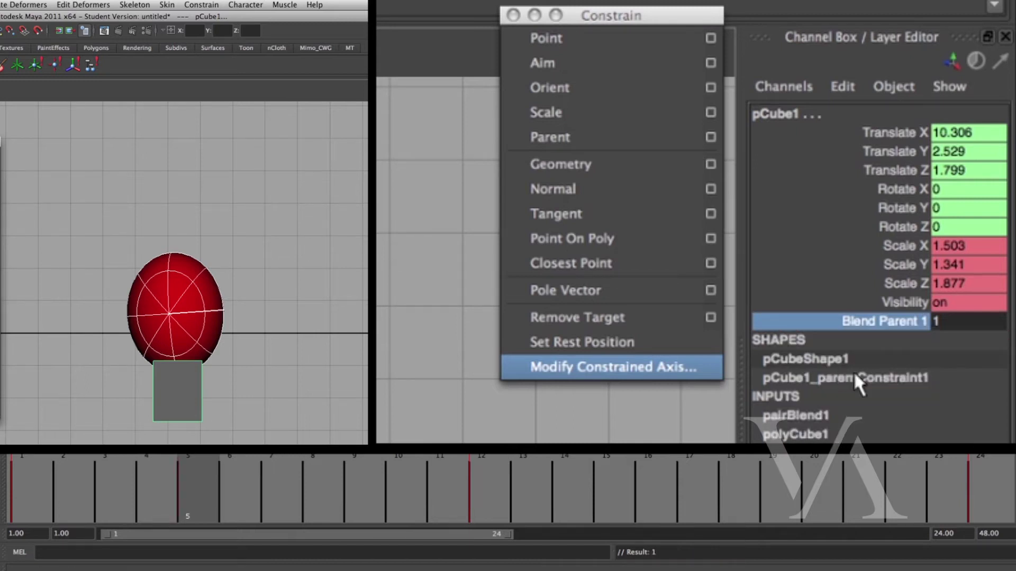
# Step: Key the cube's Blend Parent 1 attribute at frame 4 with a value of 0
pyautogui.moveTo(197, 502); pyautogui.dragTo(156, 503)
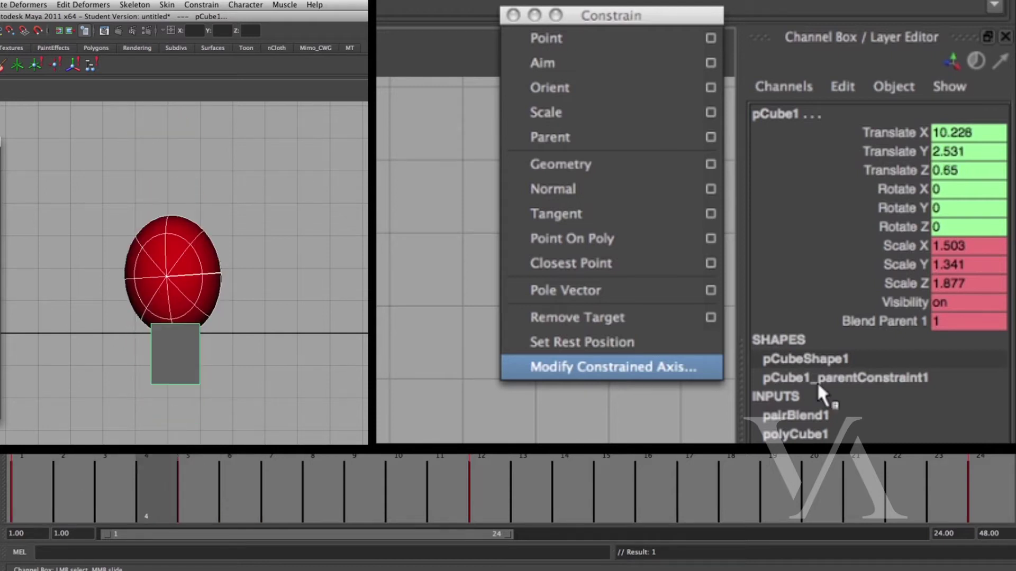
pyautogui.write('0')
pyautogui.press('Return')
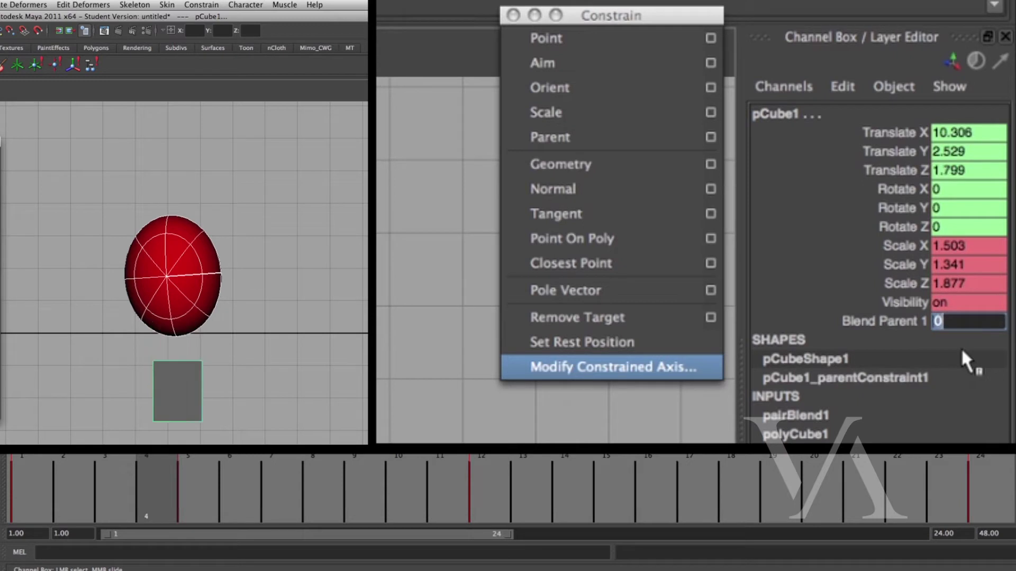
pyautogui.click(848, 323)
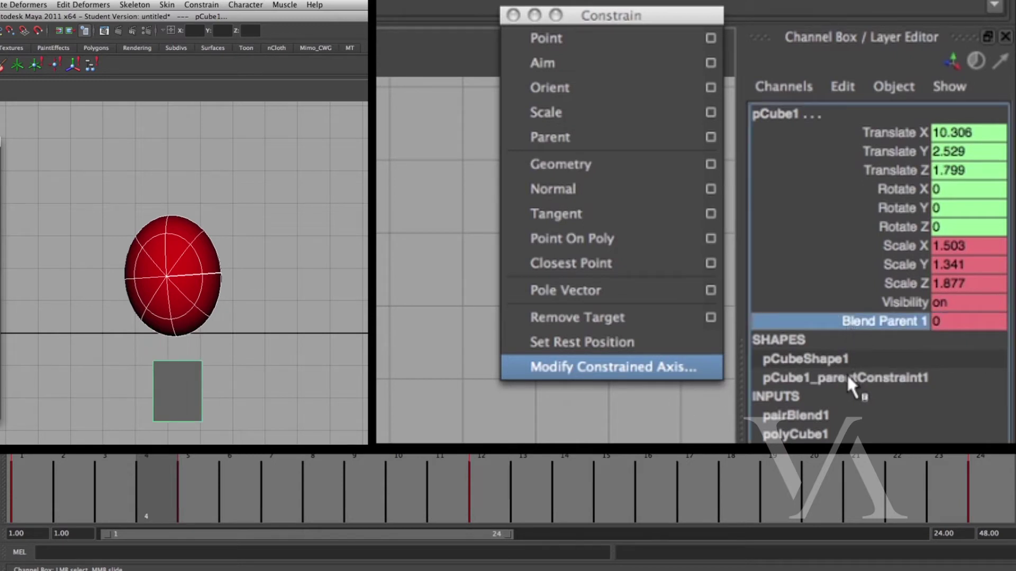
pyautogui.moveTo(849, 323); pyautogui.dragTo(838, 365, button='right')
# Step: Scrub through the animation to check the sphere's pickup and transport of the cube, stopping at frame 14
pyautogui.moveTo(160, 497); pyautogui.dragTo(56, 520)
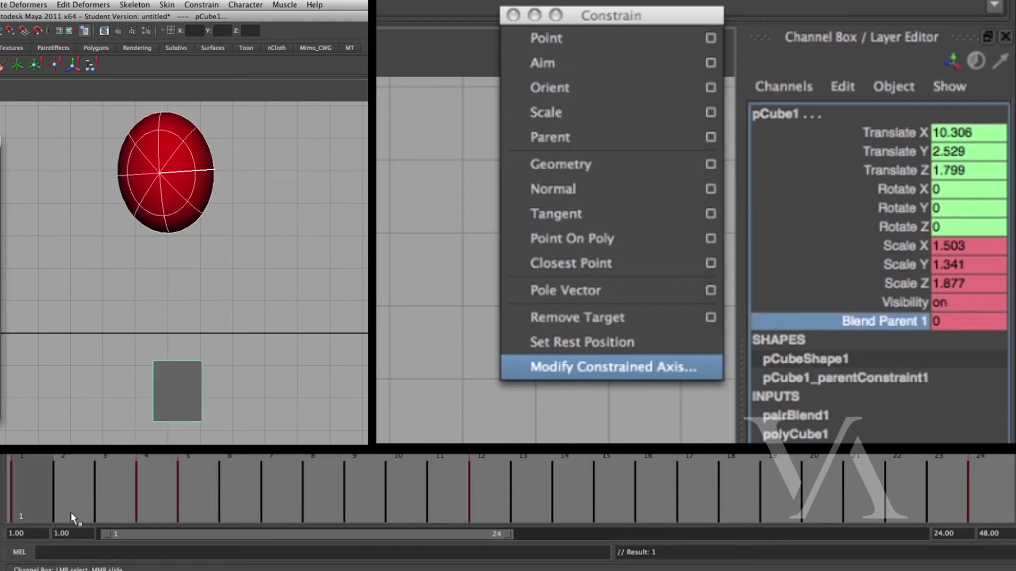
pyautogui.moveTo(144, 512); pyautogui.dragTo(398, 505)
pyautogui.keyDown('alt'); pyautogui.moveTo(145, 379); pyautogui.dragTo(190, 284, button='middle'); pyautogui.keyUp('alt')
pyautogui.keyDown('alt'); pyautogui.moveTo(190, 284); pyautogui.dragTo(95, 334, button='right'); pyautogui.keyUp('alt')
pyautogui.keyDown('alt'); pyautogui.moveTo(95, 333); pyautogui.dragTo(115, 284, button='middle'); pyautogui.keyUp('alt')
pyautogui.moveTo(459, 499); pyautogui.dragTo(583, 510)
# Step: Select the cube and key its Blend Parent 1 attribute at frame 14 with a value of 1
pyautogui.click(181, 432)
pyautogui.click(208, 413)
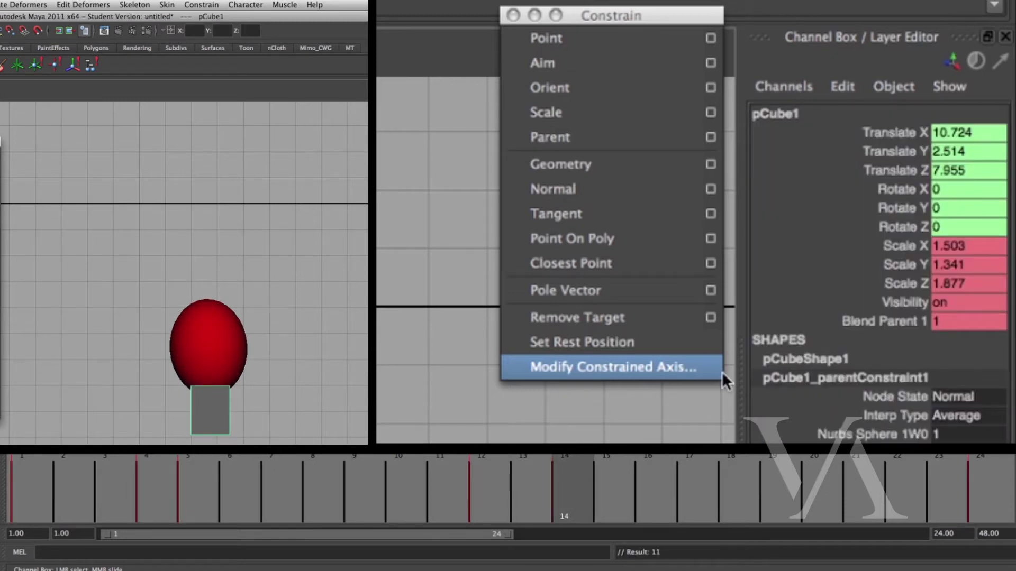
pyautogui.click(804, 320)
pyautogui.rightClick(815, 327)
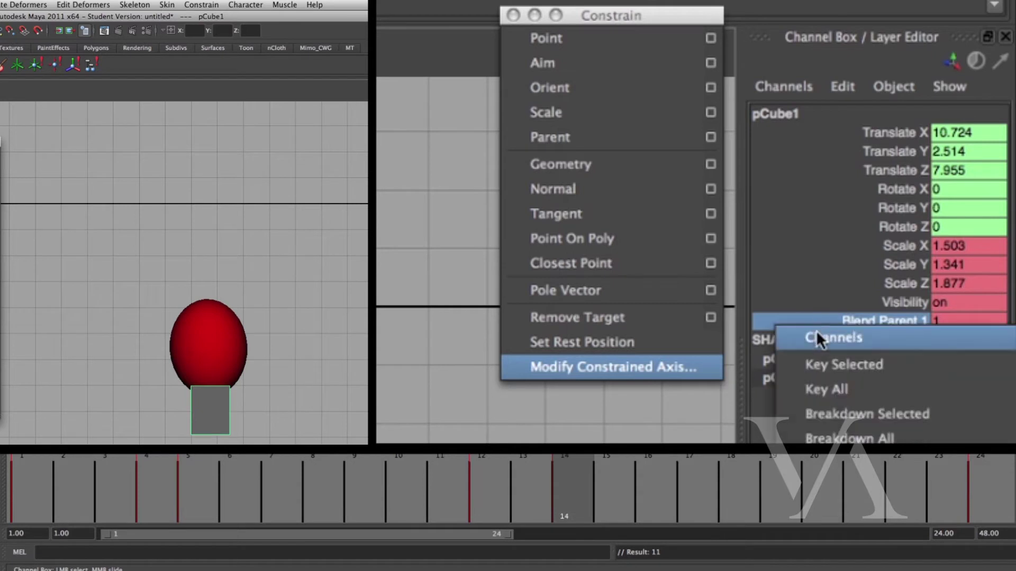
pyautogui.click(876, 365)
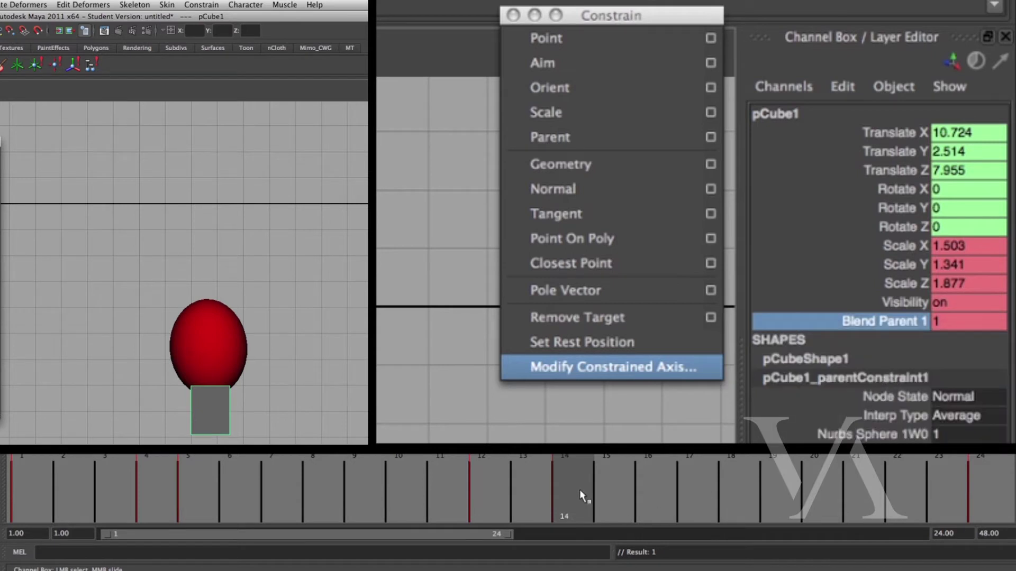
# Step: Key the cube's Blend Parent 1 attribute at frame 15 with a value of 0 and scrub through the release
pyautogui.moveTo(580, 491); pyautogui.dragTo(598, 491)
pyautogui.click(971, 323)
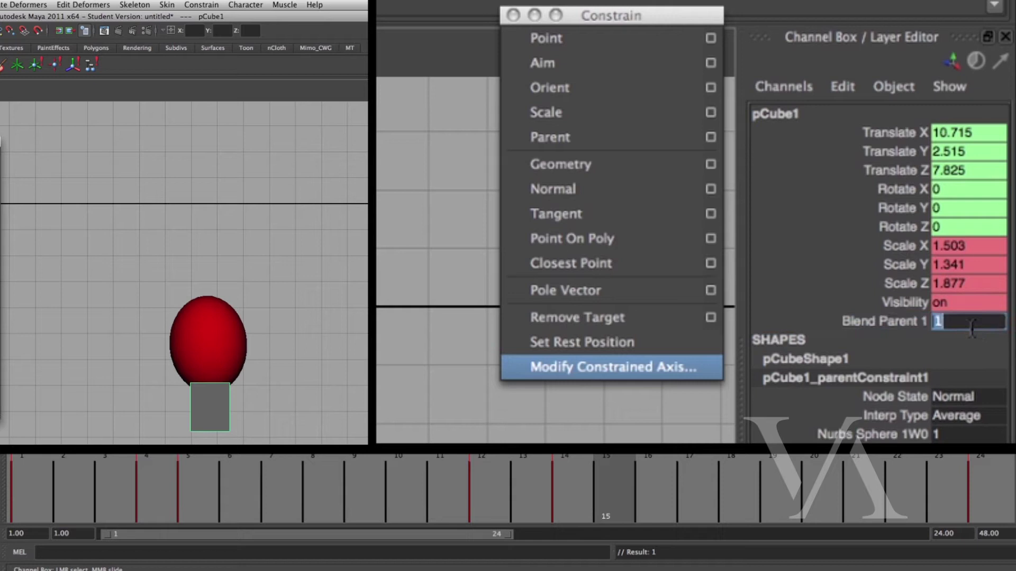
pyautogui.write('0')
pyautogui.click(843, 325)
pyautogui.rightClick(843, 326)
pyautogui.click(848, 355)
pyautogui.moveTo(579, 494); pyautogui.dragTo(529, 493)
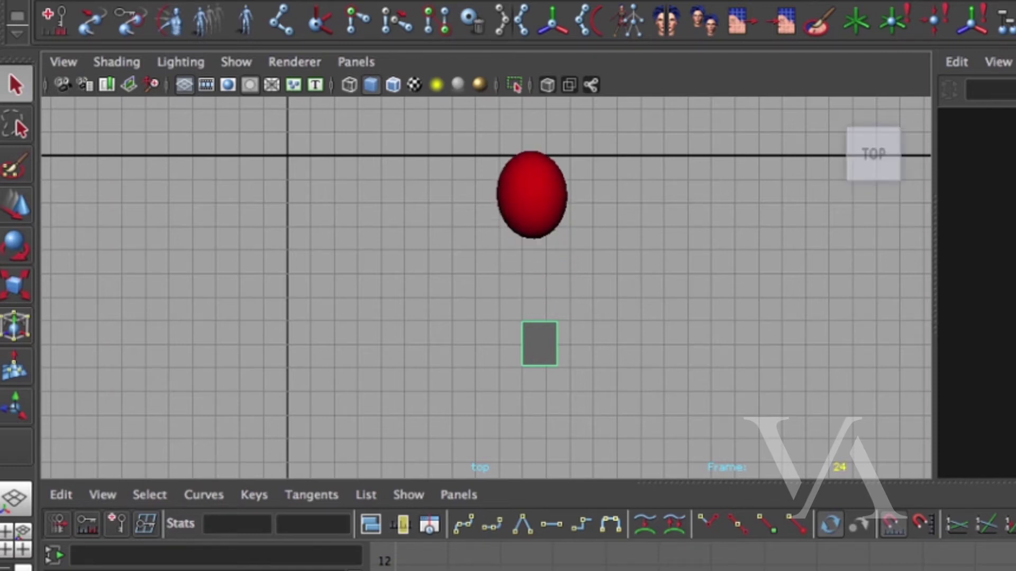
pyautogui.keyDown('alt'); pyautogui.moveTo(644, 342); pyautogui.dragTo(821, 402, button='middle'); pyautogui.keyUp('alt')
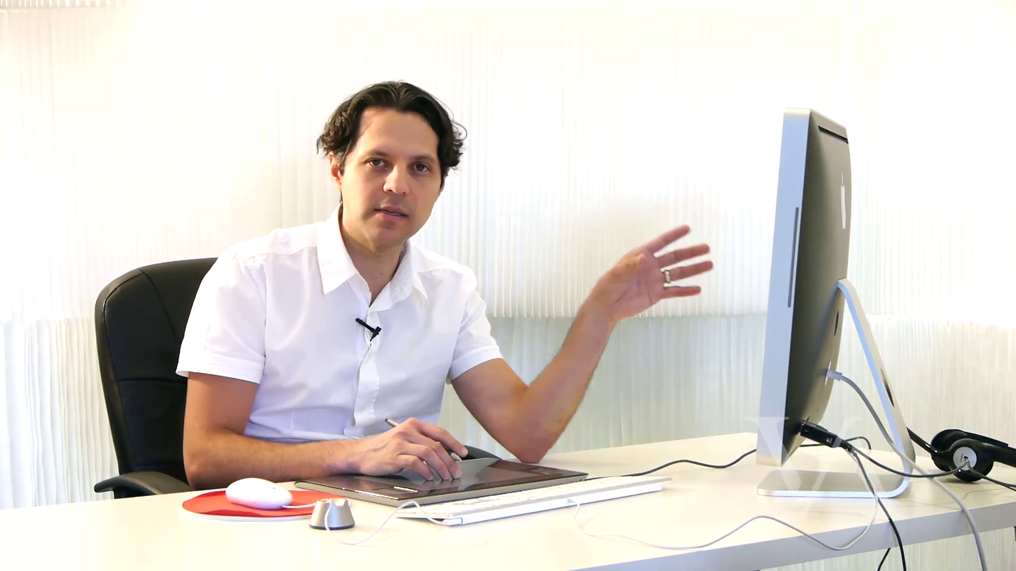
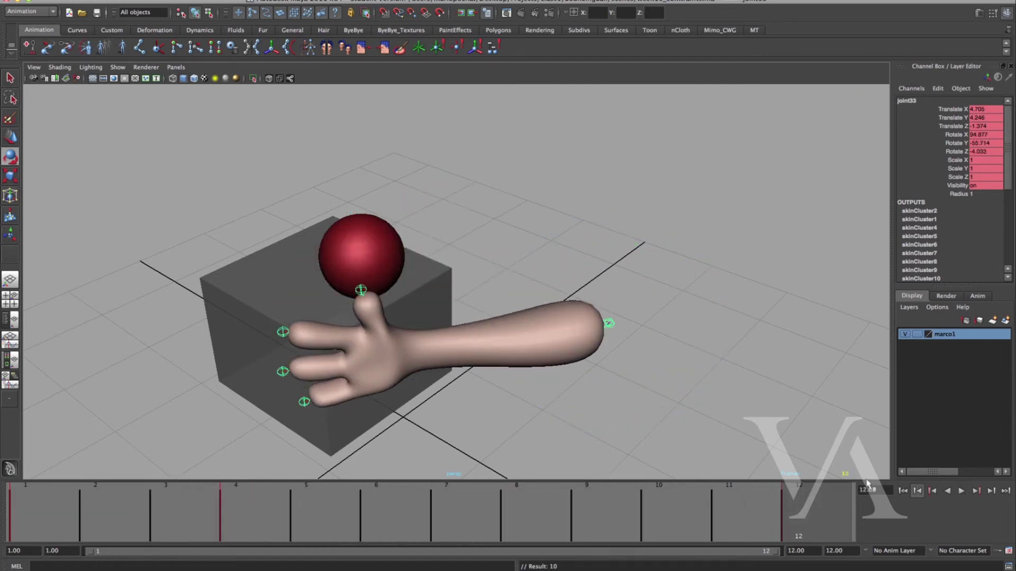
# Step: Scrub through the hand animation from several angles to examine how the hand approaches the red ball on the box
pyautogui.moveTo(280, 526); pyautogui.dragTo(5, 561)
pyautogui.moveTo(141, 518); pyautogui.dragTo(24, 536)
pyautogui.keyDown('alt'); pyautogui.moveTo(389, 349); pyautogui.dragTo(474, 399); pyautogui.keyUp('alt')
pyautogui.keyDown('alt'); pyautogui.moveTo(474, 399); pyautogui.dragTo(505, 377, button='right'); pyautogui.keyUp('alt')
pyautogui.keyDown('alt'); pyautogui.moveTo(505, 378); pyautogui.dragTo(477, 424); pyautogui.keyUp('alt')
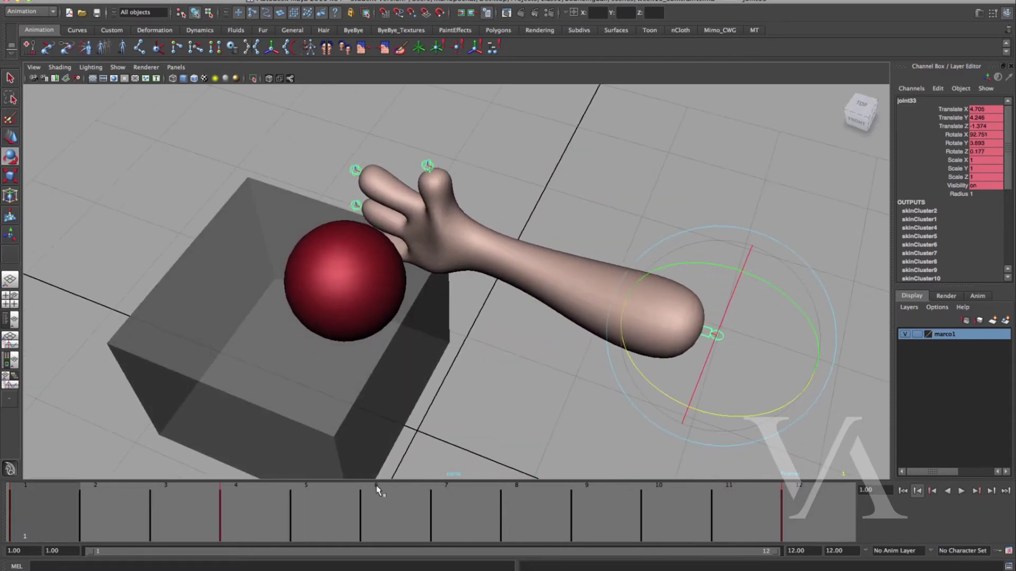
pyautogui.click(239, 527)
pyautogui.moveTo(322, 507); pyautogui.dragTo(446, 503)
pyautogui.keyDown('alt'); pyautogui.moveTo(450, 377); pyautogui.dragTo(472, 366); pyautogui.keyUp('alt')
pyautogui.keyDown('alt'); pyautogui.moveTo(472, 366); pyautogui.dragTo(473, 375, button='middle'); pyautogui.keyUp('alt')
pyautogui.keyDown('alt'); pyautogui.moveTo(502, 387); pyautogui.dragTo(587, 392, button='right'); pyautogui.keyUp('alt')
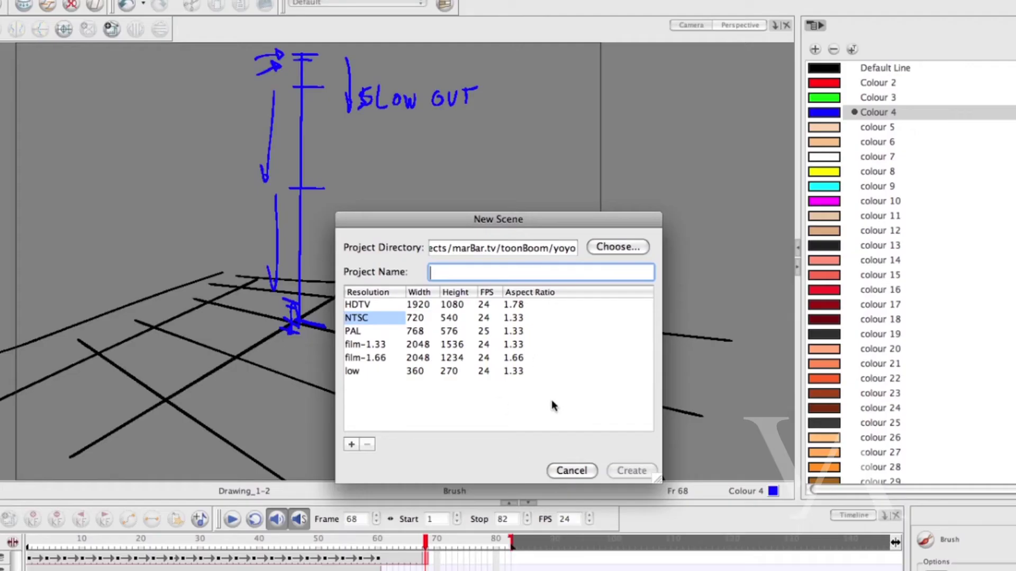
# Step: In Toon Boom, dismiss the new scene dialog and sketch an outstretched arm with an open hand and a separate ball in blue at frame 72
pyautogui.click(570, 470)
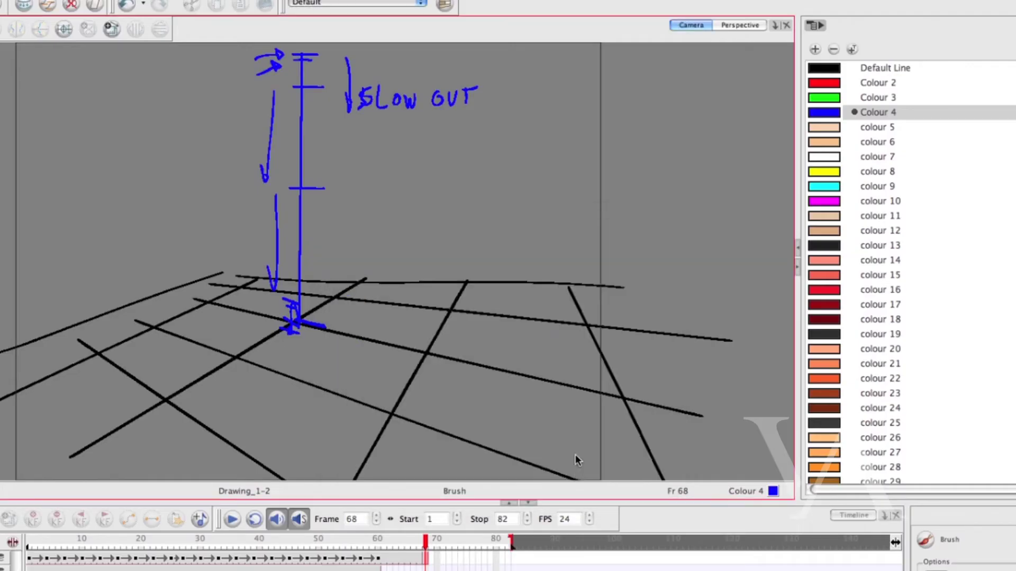
pyautogui.click(450, 564)
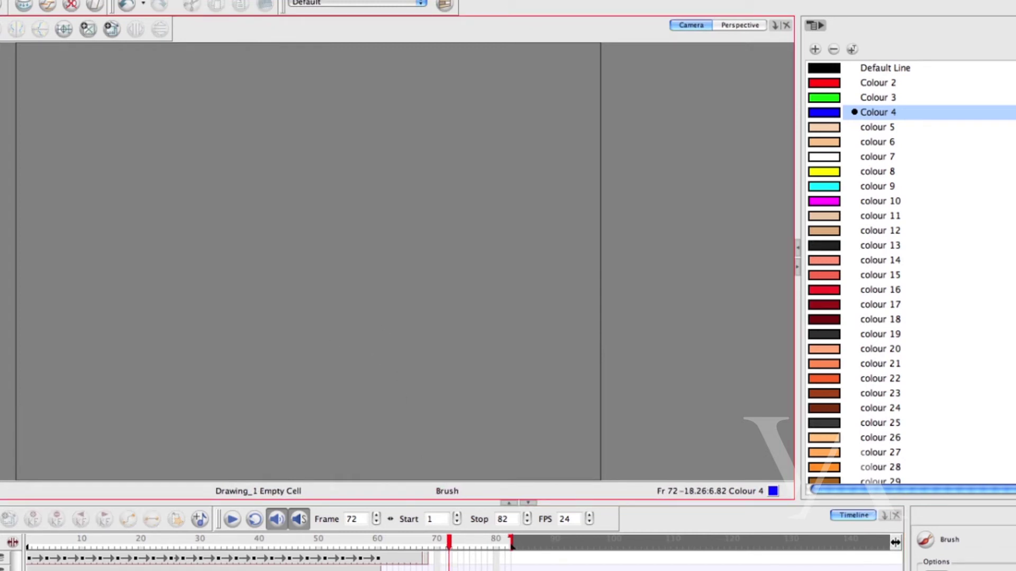
pyautogui.hotkey('alt', '/')
pyautogui.hotkey('alt', 'b')
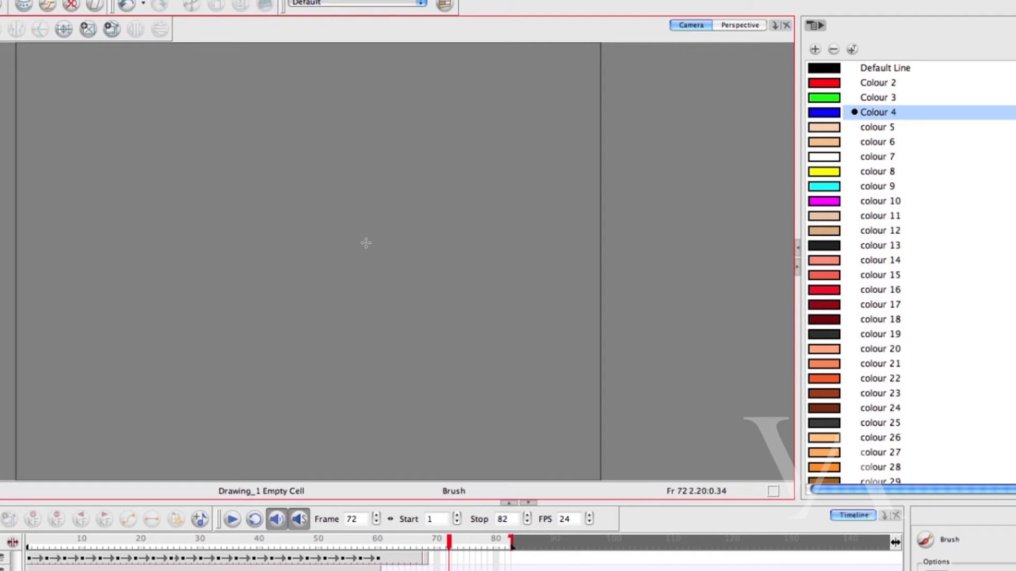
pyautogui.moveTo(374, 138); pyautogui.dragTo(390, 132)
pyautogui.moveTo(179, 249); pyautogui.dragTo(434, 151)
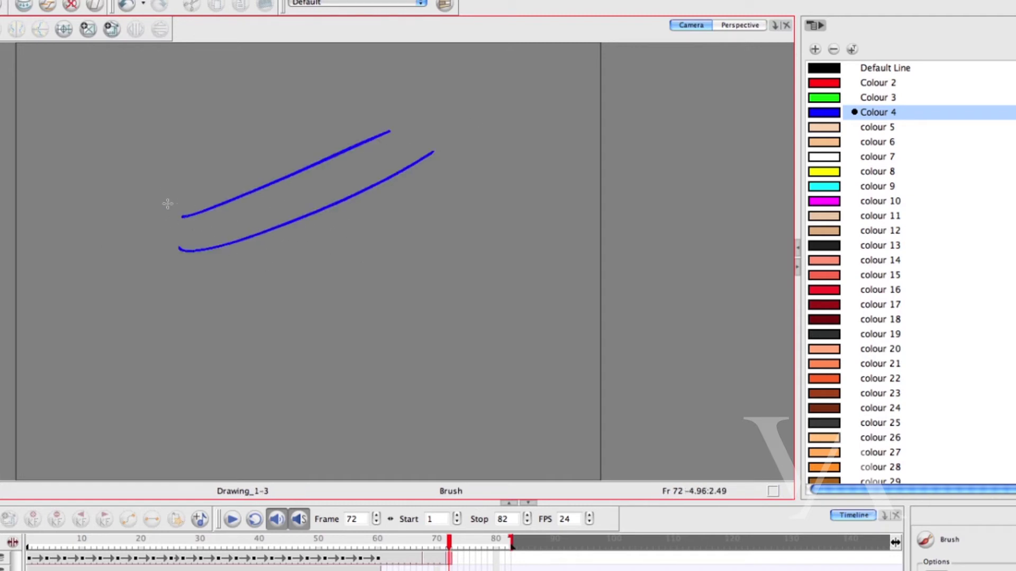
pyautogui.moveTo(113, 208); pyautogui.dragTo(123, 237)
pyautogui.moveTo(114, 257); pyautogui.dragTo(120, 283)
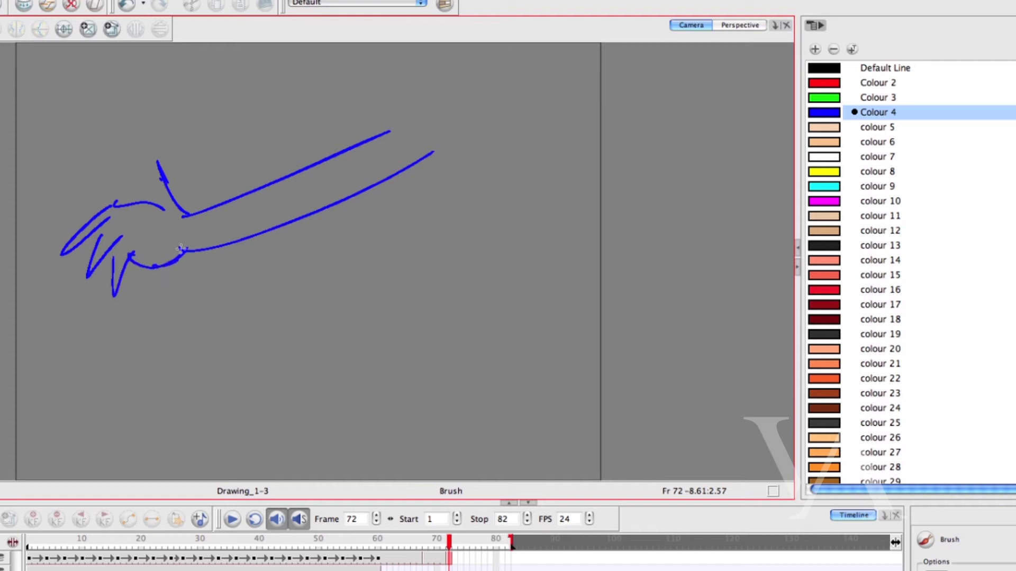
pyautogui.moveTo(259, 323)
pyautogui.mouseDown()
pyautogui.moveTo(309, 286)
pyautogui.moveTo(287, 260)
pyautogui.mouseUp()
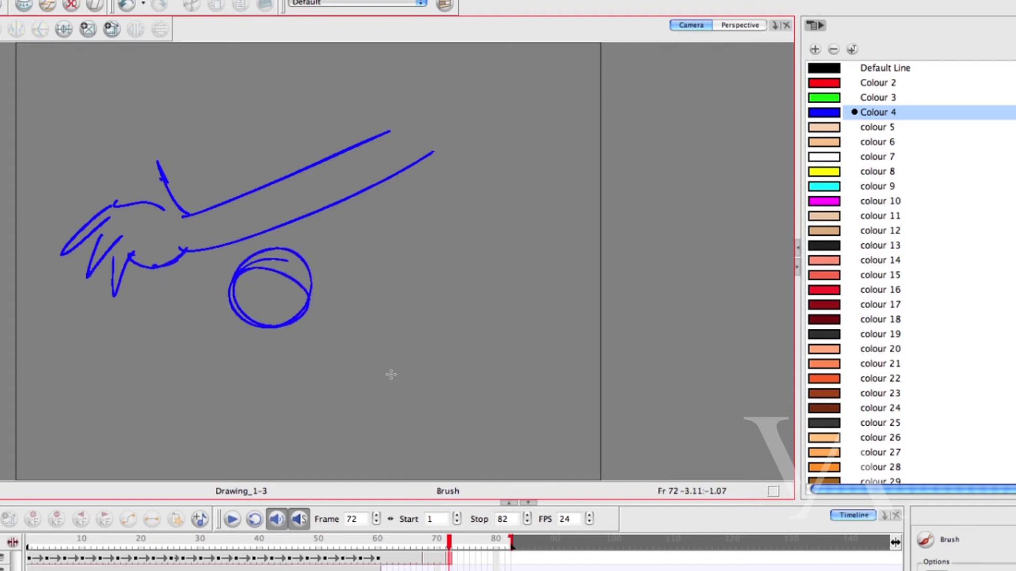
# Step: Sketch a curved arm with its hand gripping the ball at frame 73 using the same blue brush
pyautogui.click(454, 550)
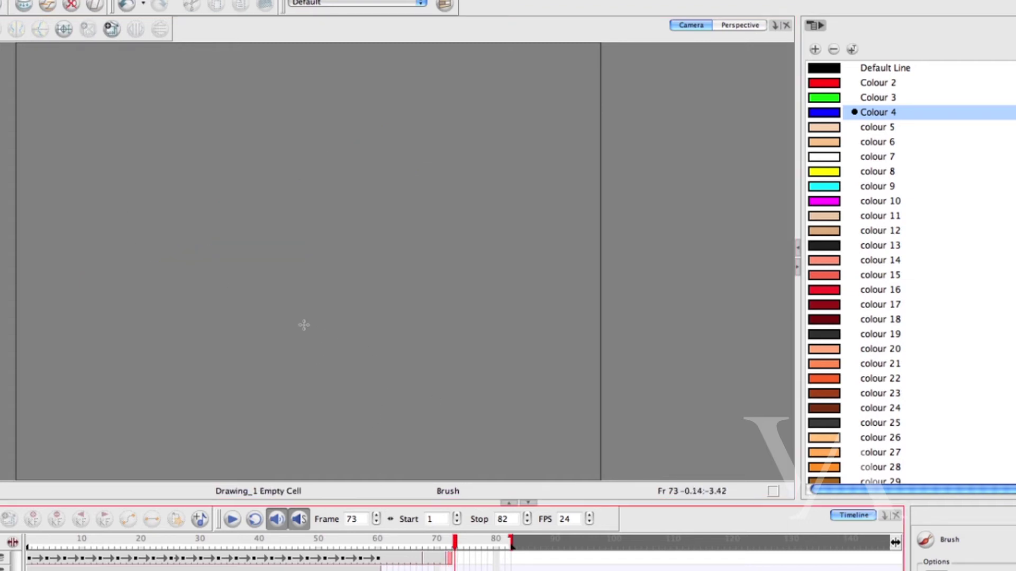
pyautogui.moveTo(292, 329)
pyautogui.mouseDown()
pyautogui.moveTo(352, 181)
pyautogui.moveTo(438, 106)
pyautogui.mouseUp()
pyautogui.moveTo(385, 148)
pyautogui.mouseDown()
pyautogui.moveTo(301, 309)
pyautogui.moveTo(453, 138)
pyautogui.mouseUp()
pyautogui.moveTo(311, 295)
pyautogui.mouseDown()
pyautogui.moveTo(359, 349)
pyautogui.moveTo(371, 321)
pyautogui.mouseUp()
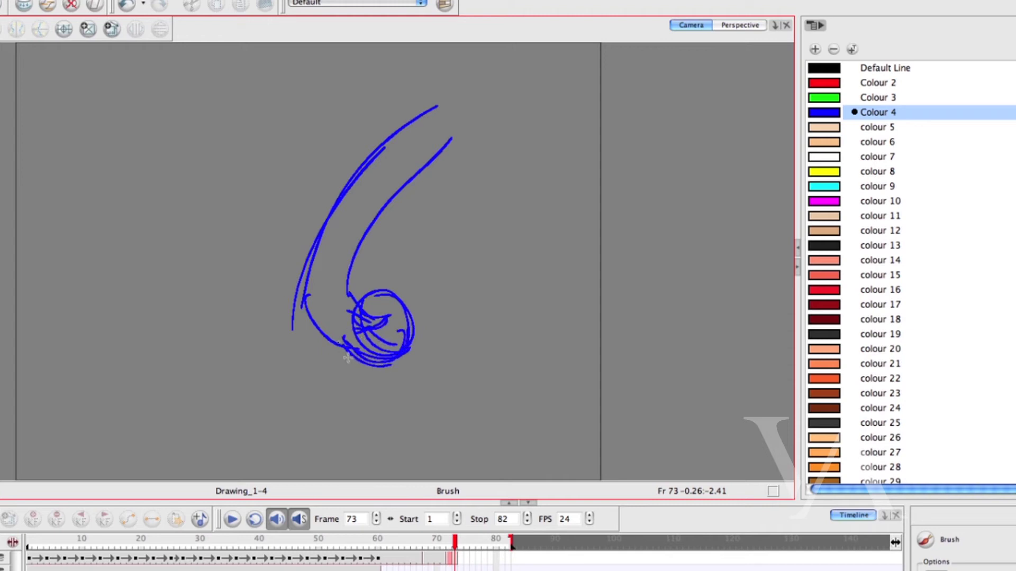
pyautogui.moveTo(348, 359); pyautogui.dragTo(382, 367)
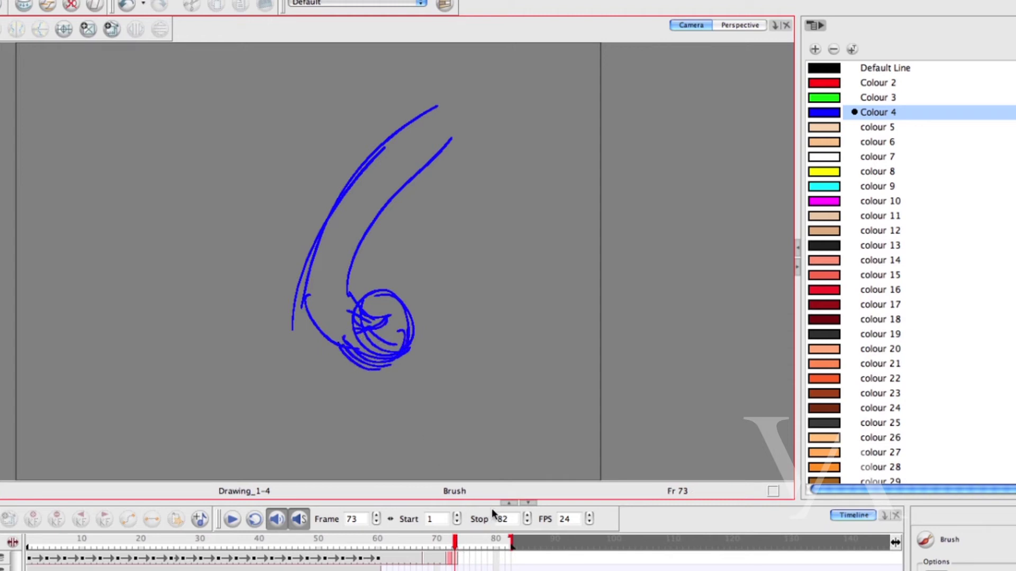
pyautogui.moveTo(455, 540); pyautogui.dragTo(455, 546)
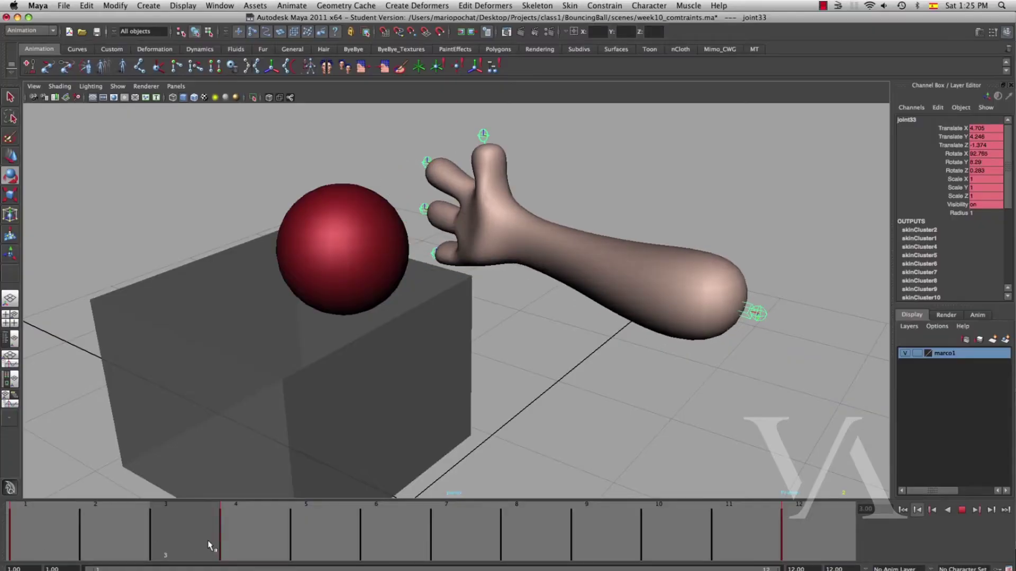
# Step: Switch back to Maya and, at frame 7, move the sphere into the hand to Translate X -0.599 and Z 0.655, checking the approach
pyautogui.moveTo(210, 545); pyautogui.dragTo(438, 538)
pyautogui.press('e')
pyautogui.keyDown('alt'); pyautogui.moveTo(399, 363); pyautogui.dragTo(457, 428); pyautogui.keyUp('alt')
pyautogui.click(404, 314)
pyautogui.press('w')
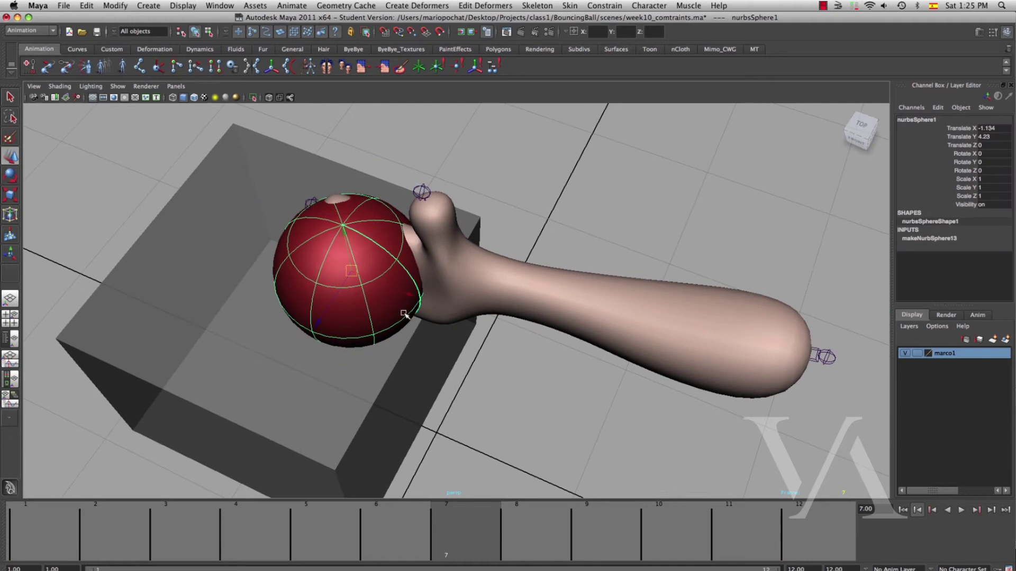
pyautogui.moveTo(408, 295); pyautogui.dragTo(423, 301, button='middle')
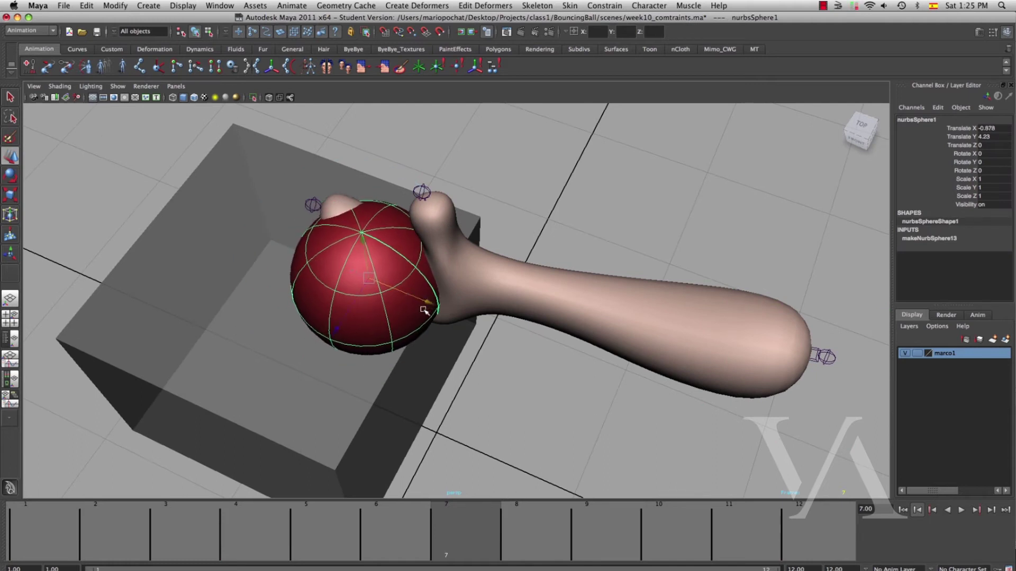
pyautogui.moveTo(336, 332); pyautogui.dragTo(313, 372, button='middle')
pyautogui.moveTo(401, 344); pyautogui.dragTo(457, 383)
pyautogui.moveTo(456, 382)
pyautogui.keyDown('alt'); pyautogui.mouseDown()
pyautogui.moveTo(444, 341)
pyautogui.moveTo(404, 310)
pyautogui.moveTo(417, 375)
pyautogui.moveTo(434, 382)
pyautogui.moveTo(460, 365)
pyautogui.mouseUp(); pyautogui.keyUp('alt')
pyautogui.press('q')
pyautogui.moveTo(474, 524); pyautogui.dragTo(24, 550)
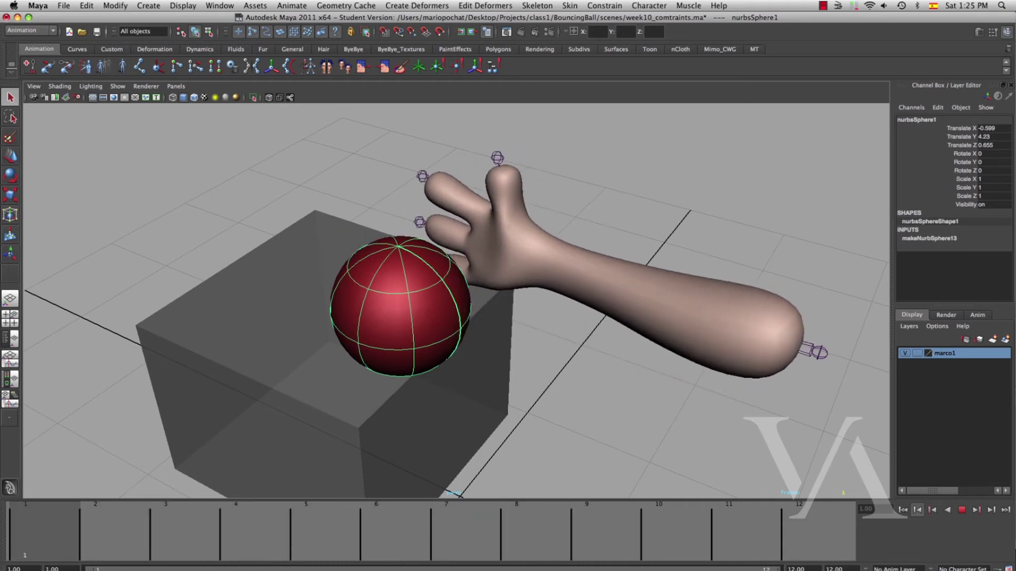
# Step: Select the joint at the base of the hand in wireframe display, and return to shaded display at frame 7
pyautogui.keyDown('alt'); pyautogui.moveTo(454, 382); pyautogui.dragTo(448, 375); pyautogui.keyUp('alt')
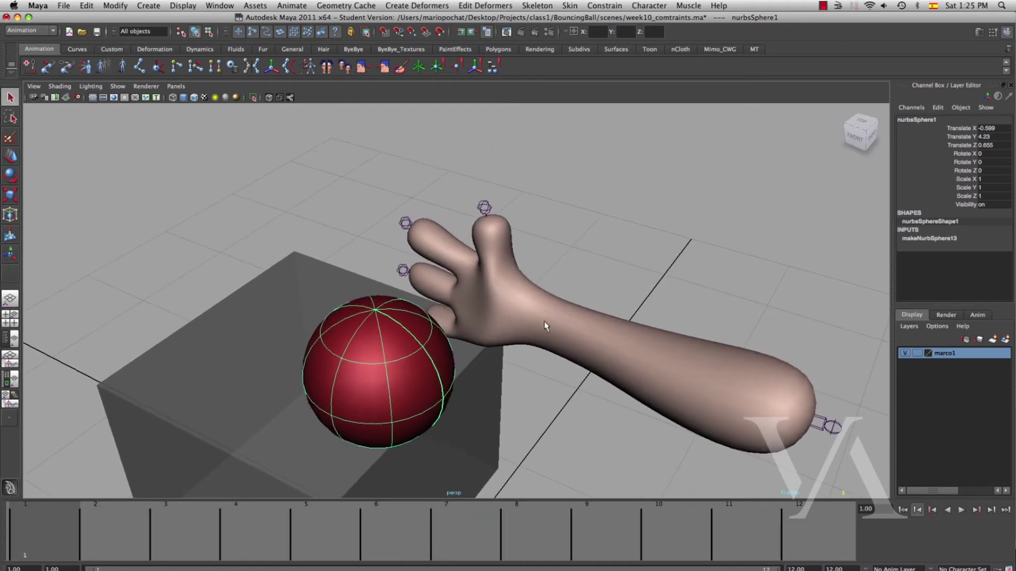
pyautogui.press('4')
pyautogui.scroll(5, 544, 317)
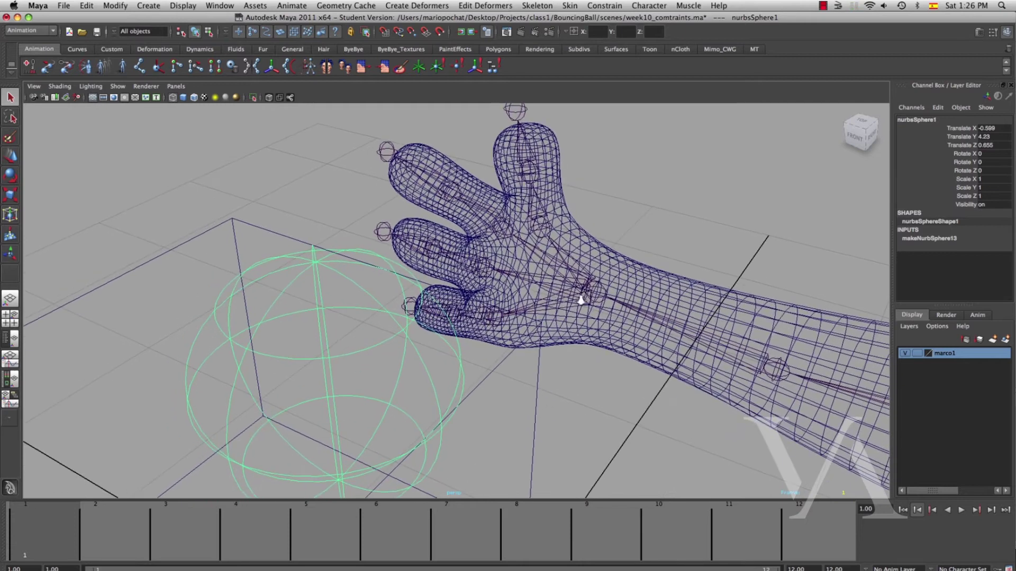
pyautogui.click(585, 298)
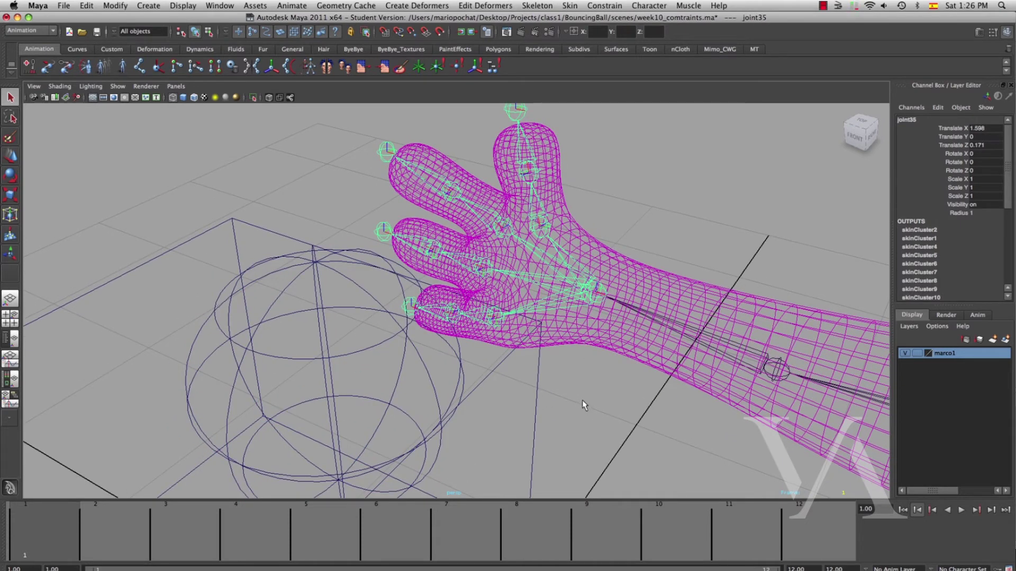
pyautogui.moveTo(460, 533)
pyautogui.mouseDown()
pyautogui.moveTo(412, 534)
pyautogui.moveTo(448, 533)
pyautogui.mouseUp()
pyautogui.moveTo(503, 323)
pyautogui.keyDown('alt'); pyautogui.mouseDown()
pyautogui.moveTo(437, 407)
pyautogui.moveTo(462, 413)
pyautogui.moveTo(479, 372)
pyautogui.moveTo(454, 382)
pyautogui.mouseUp(); pyautogui.keyUp('alt')
pyautogui.press('5')
# Step: Parent-constrain the sphere to the selected hand joint at frame 7 and check the result by playing the animation
pyautogui.hotkey('alt', ',')
pyautogui.hotkey('alt', '.')
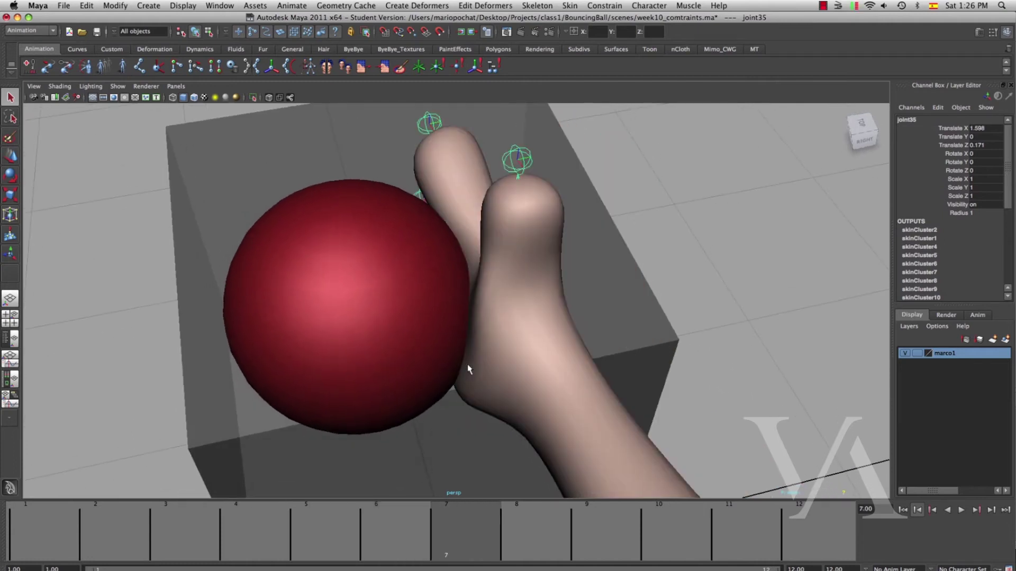
pyautogui.click(345, 306)
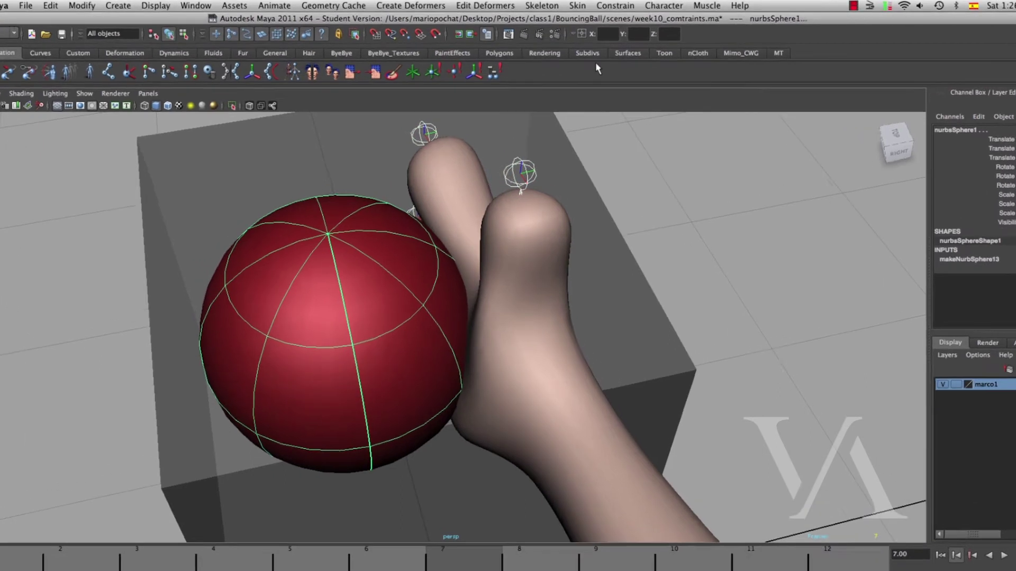
pyautogui.click(615, 5)
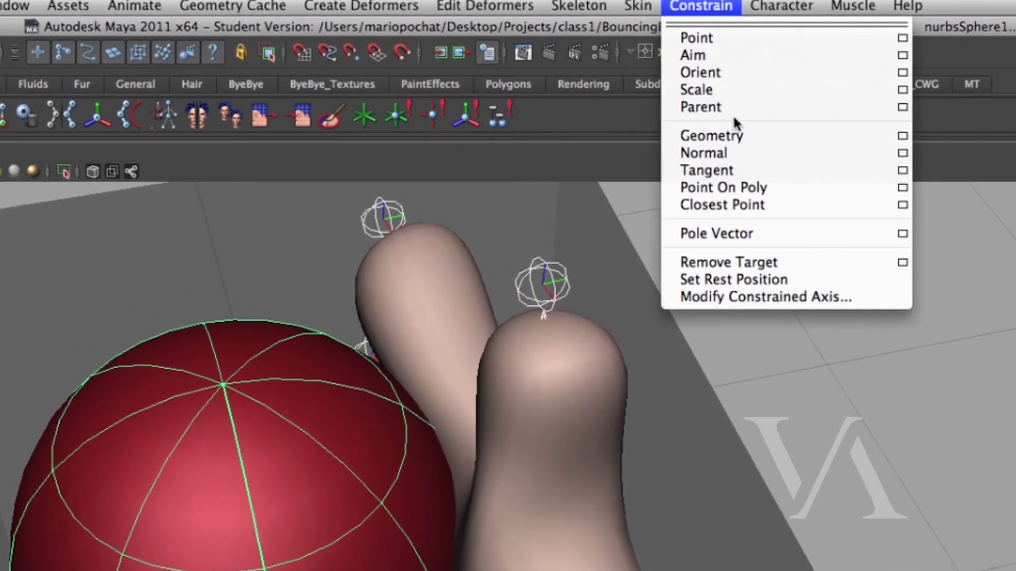
pyautogui.click(789, 106)
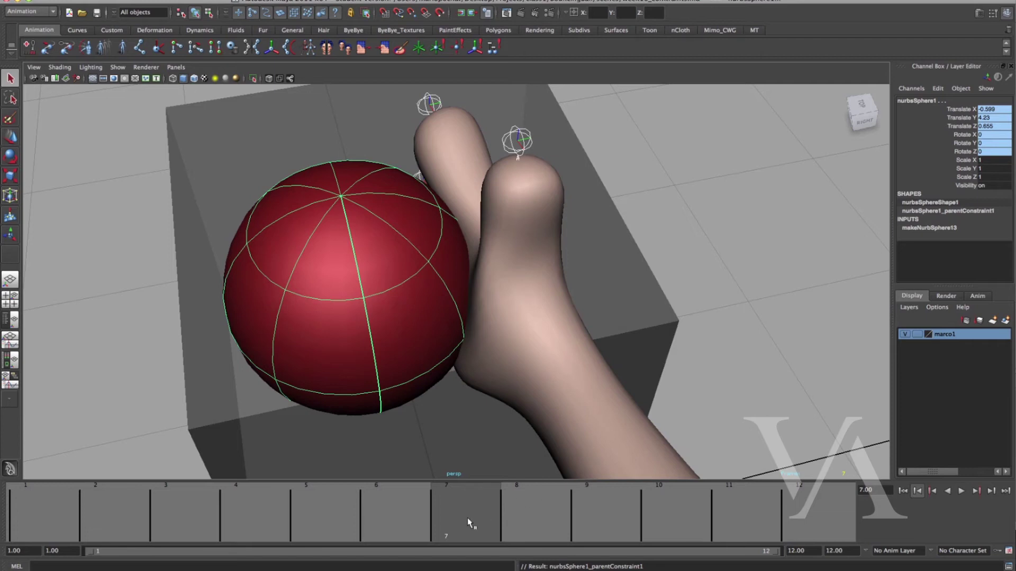
pyautogui.hotkey('alt', 'v')
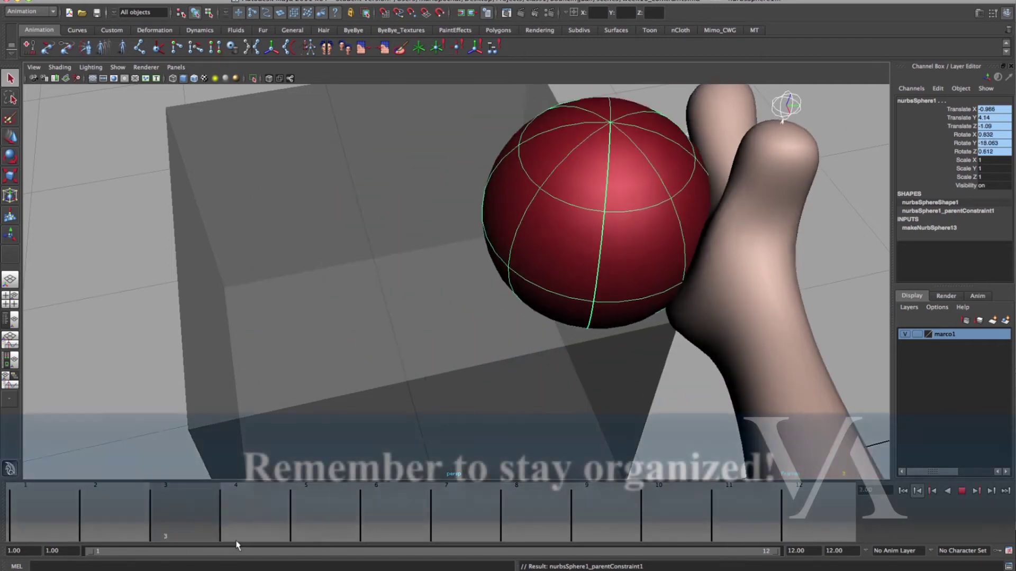
pyautogui.click(469, 515)
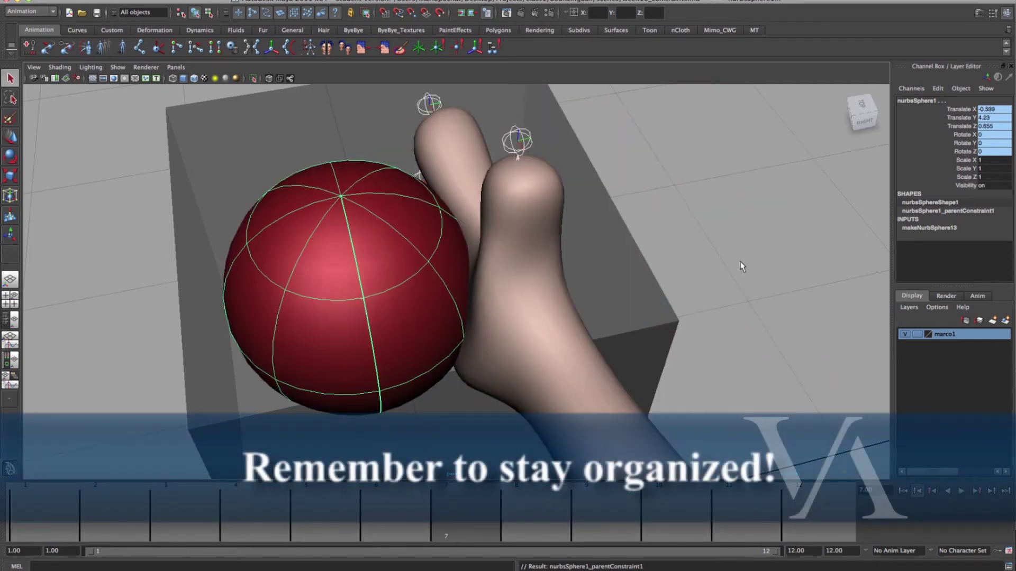
# Step: Open the Outliner beside the hand and expand the sphere's hierarchy to show its parent constraint
pyautogui.click(754, 274)
pyautogui.click(338, 278)
pyautogui.hotkey('shift', 'o')
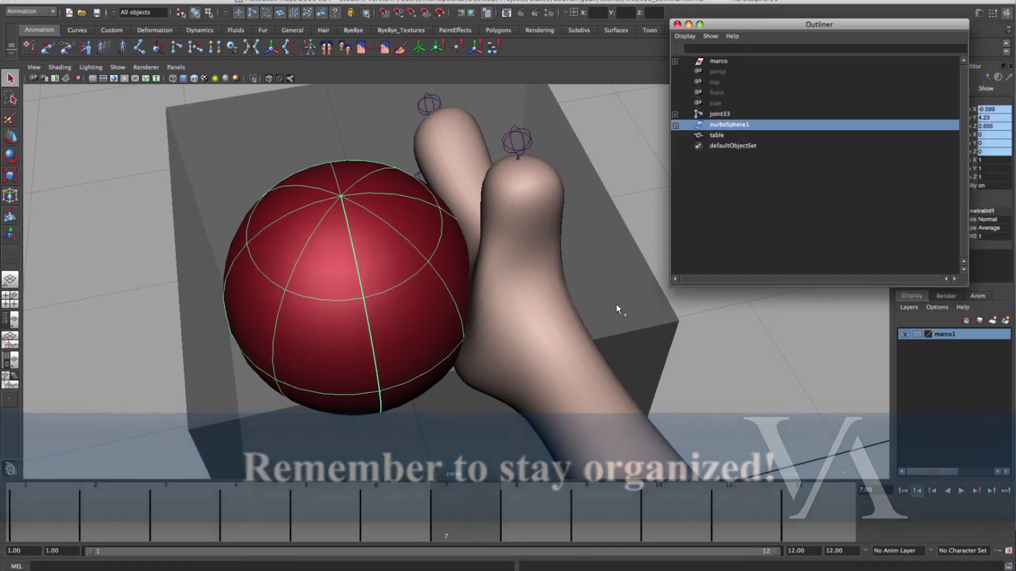
pyautogui.moveTo(758, 23); pyautogui.dragTo(122, 63)
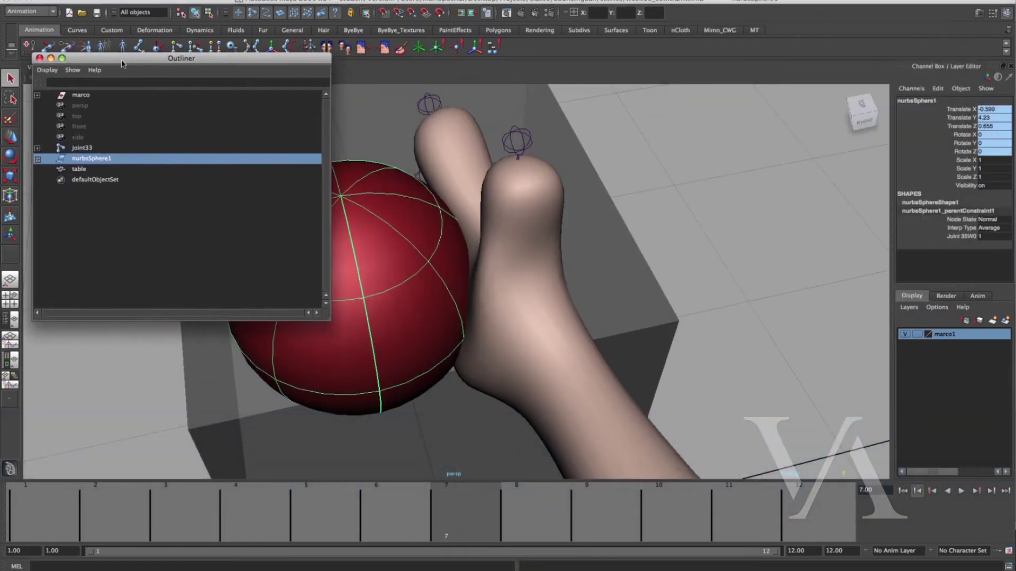
pyautogui.click(38, 159)
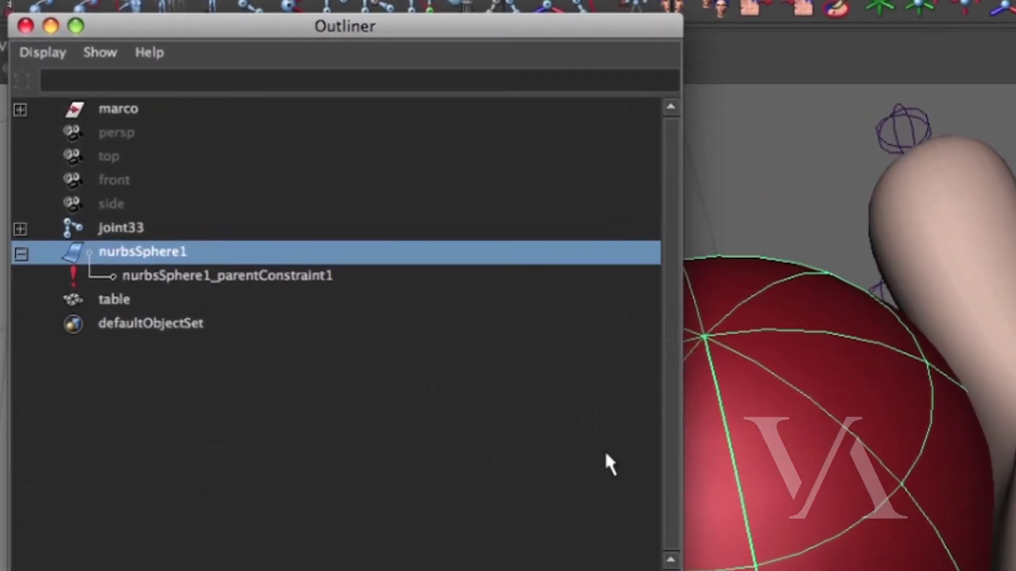
# Step: Examine the channels of the arm's root joint and the joint at the base of the hand in wireframe display
pyautogui.keyDown('alt'); pyautogui.moveTo(794, 371); pyautogui.dragTo(945, 373); pyautogui.keyUp('alt')
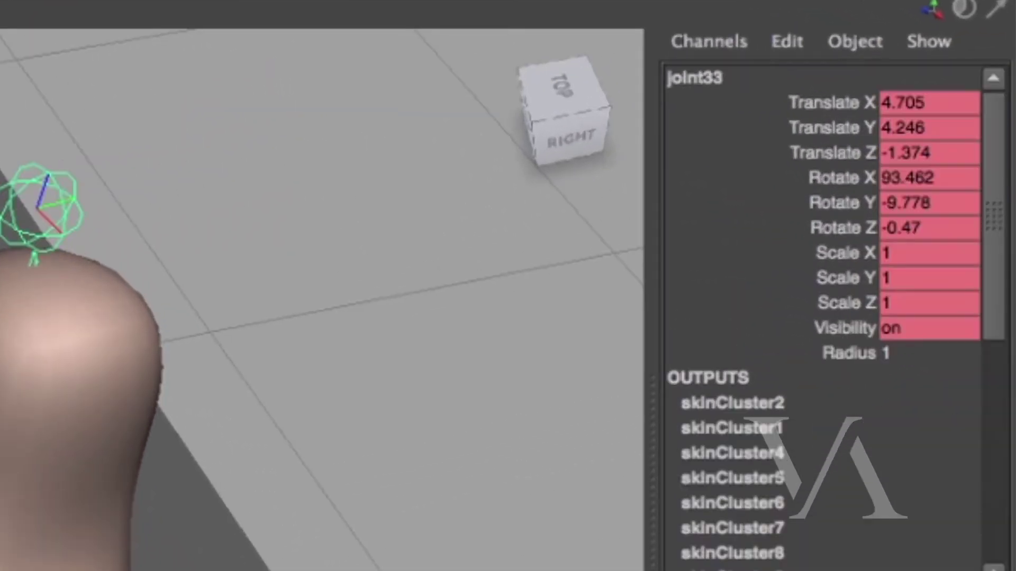
pyautogui.press('4')
pyautogui.keyDown('alt'); pyautogui.moveTo(317, 317); pyautogui.dragTo(349, 317); pyautogui.keyUp('alt')
pyautogui.click(704, 292)
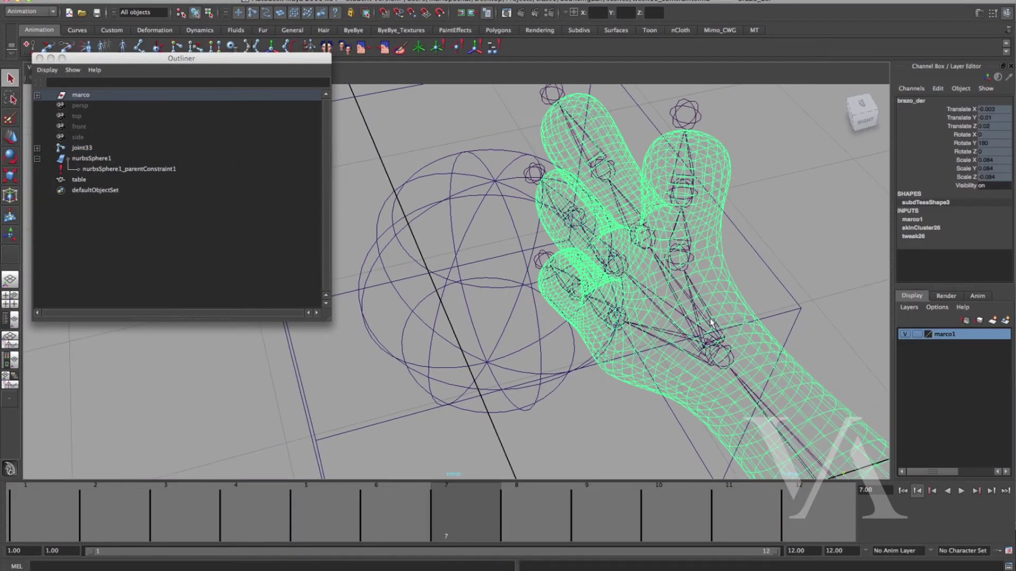
pyautogui.keyDown('alt'); pyautogui.moveTo(710, 325); pyautogui.dragTo(645, 296); pyautogui.keyUp('alt')
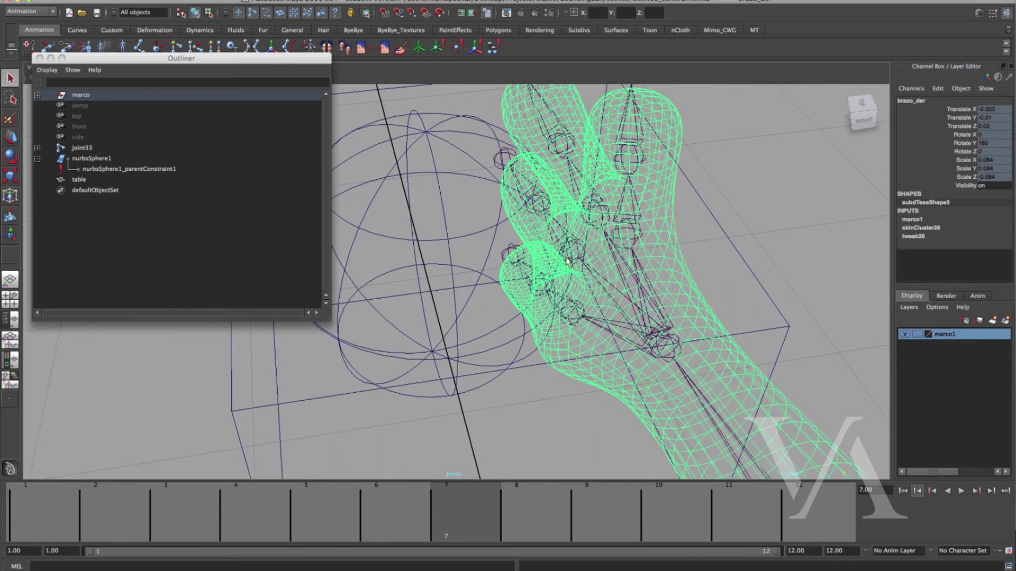
pyautogui.click(663, 349)
pyautogui.keyDown('alt'); pyautogui.moveTo(662, 350); pyautogui.dragTo(664, 339); pyautogui.keyUp('alt')
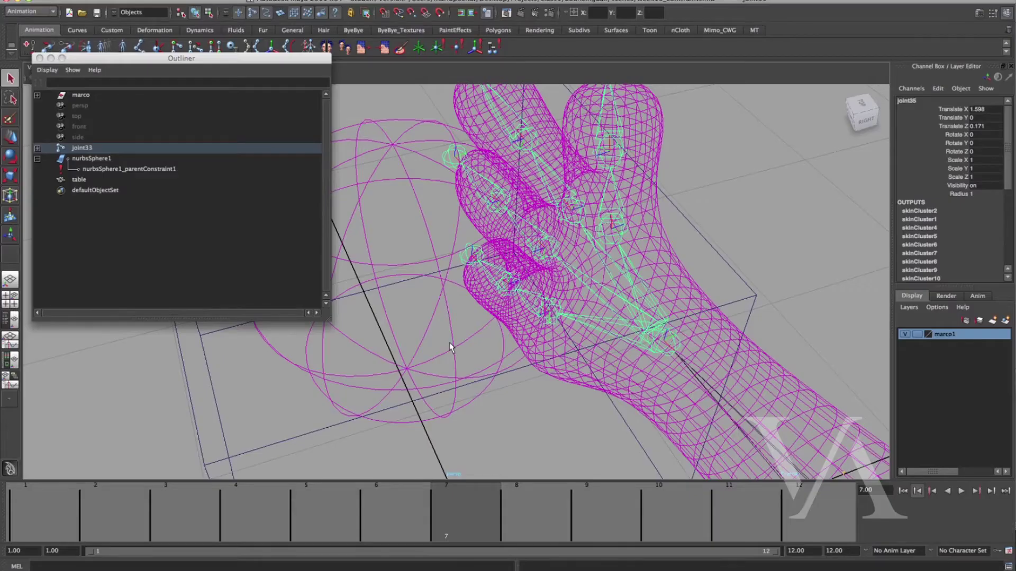
# Step: Select the constrained sphere and key all of its channels at frame 7
pyautogui.click(458, 360)
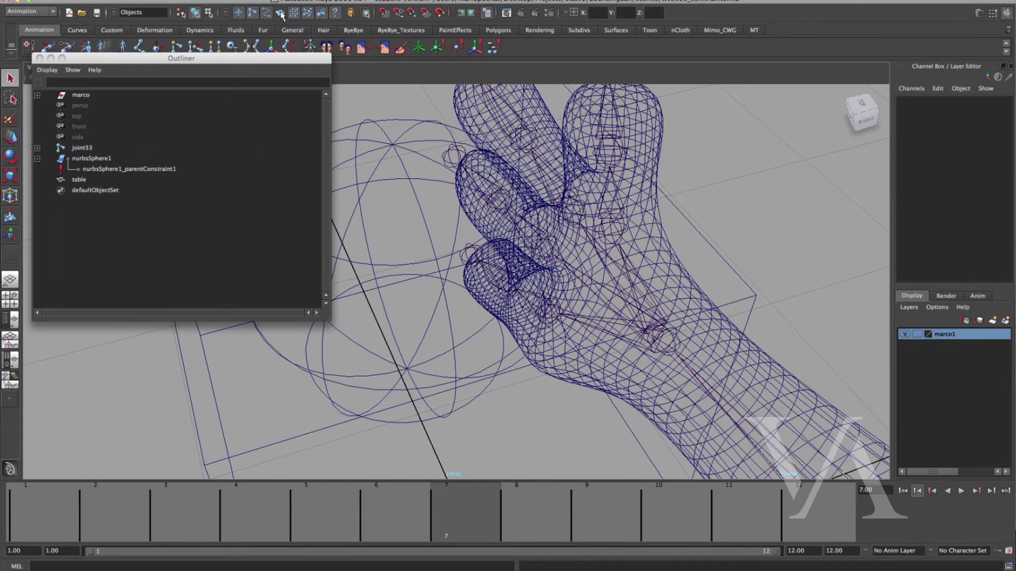
pyautogui.click(452, 363)
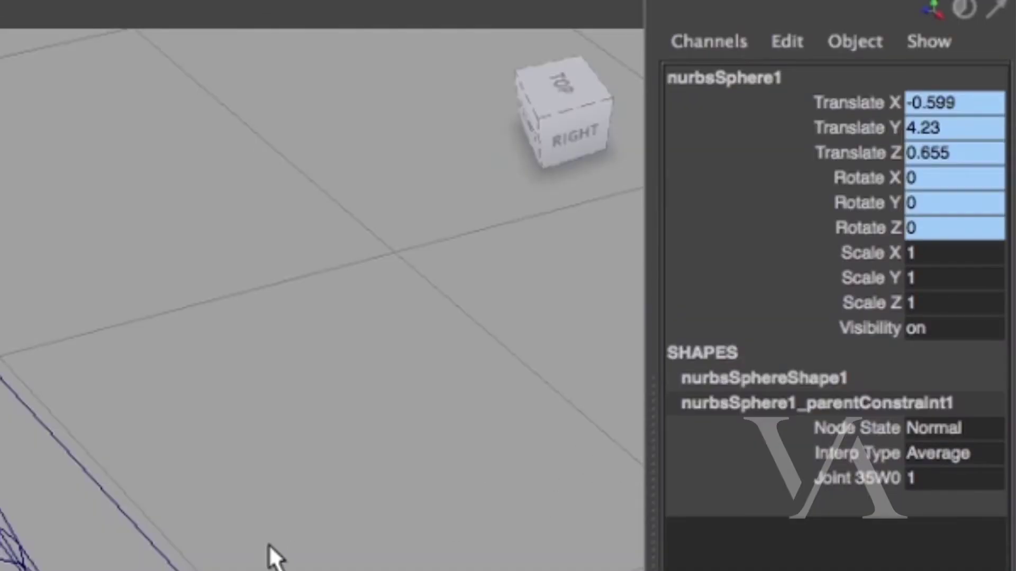
pyautogui.press('s')
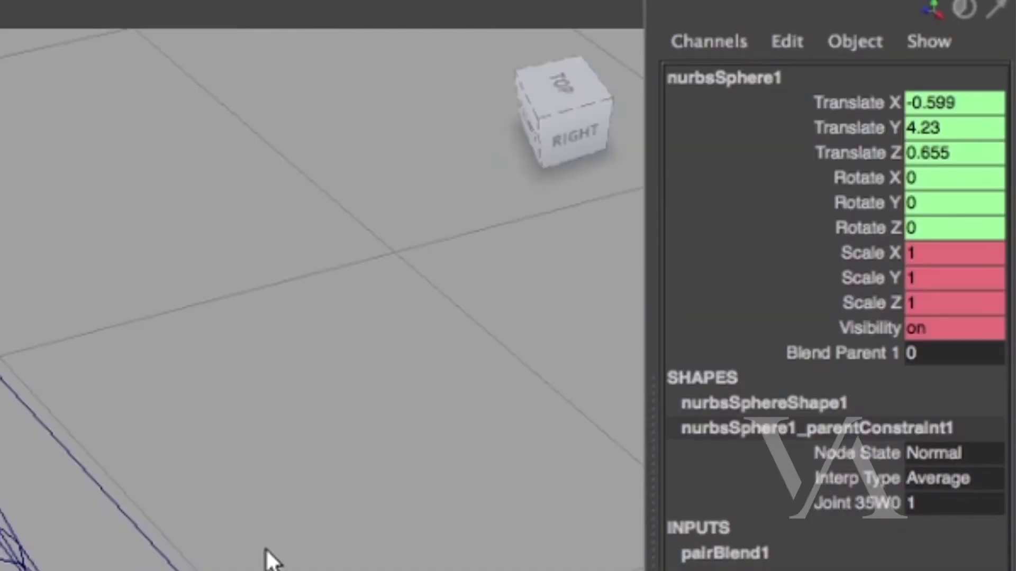
# Step: Set the sphere's Blend Parent 1 channel to 1 and key only that channel at frame 7
pyautogui.click(792, 354)
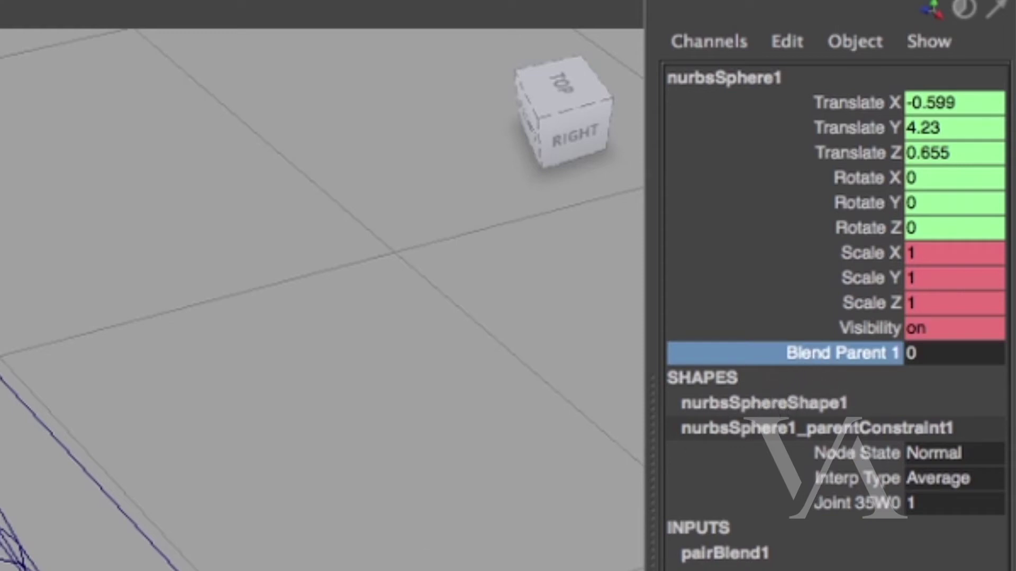
pyautogui.click(339, 515)
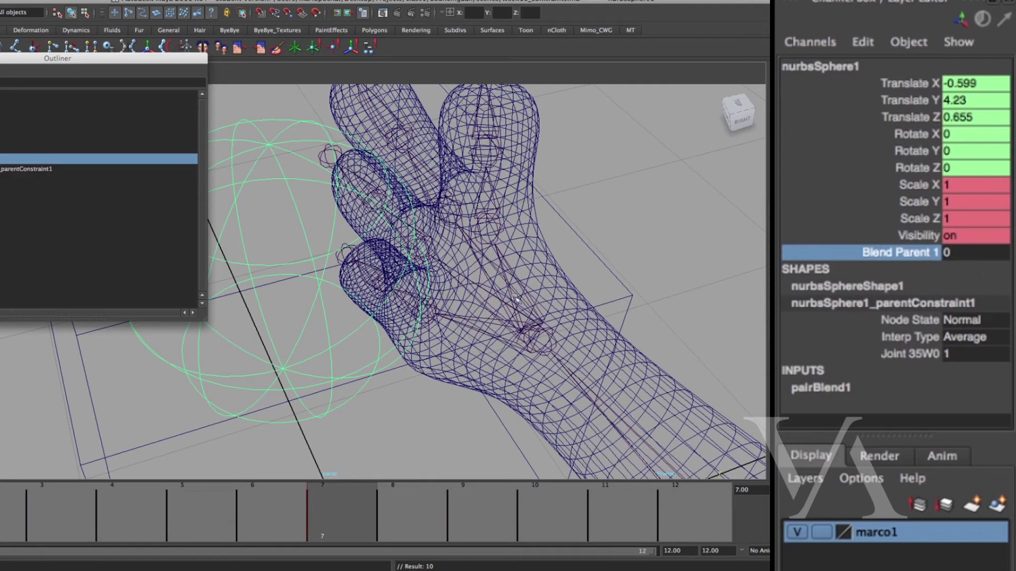
pyautogui.press('5')
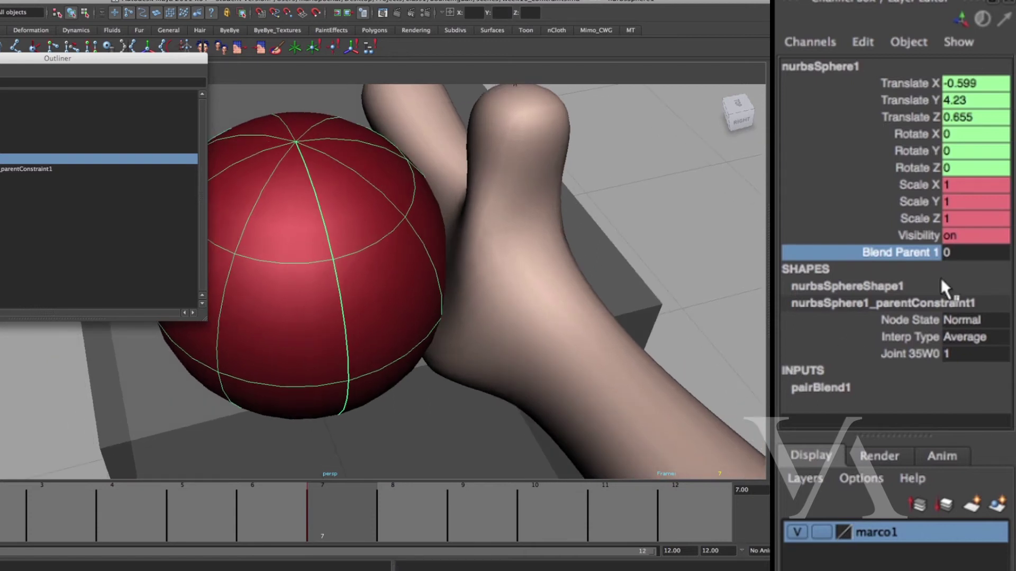
pyautogui.click(957, 255)
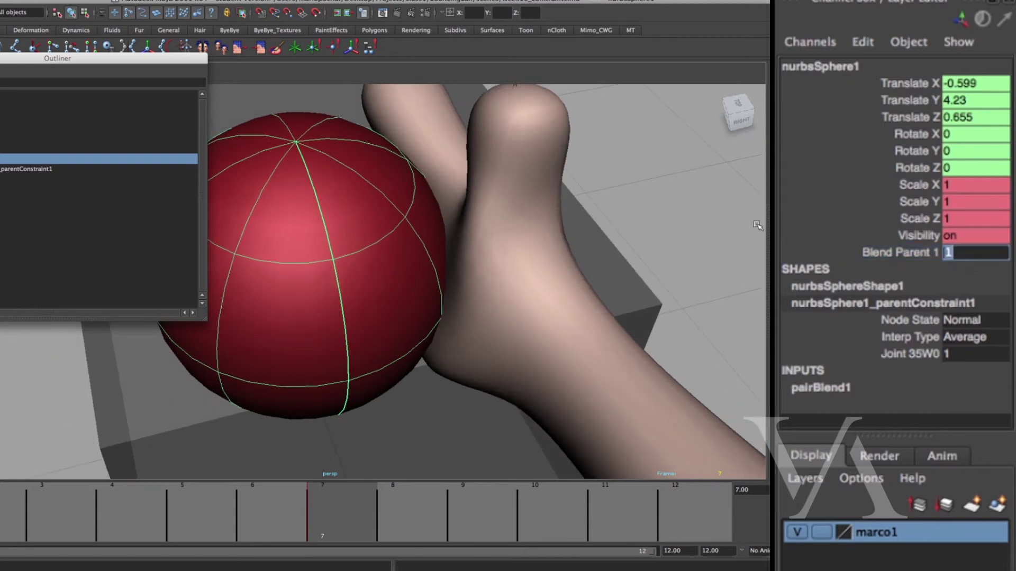
pyautogui.click(848, 252)
pyautogui.rightClick(843, 253)
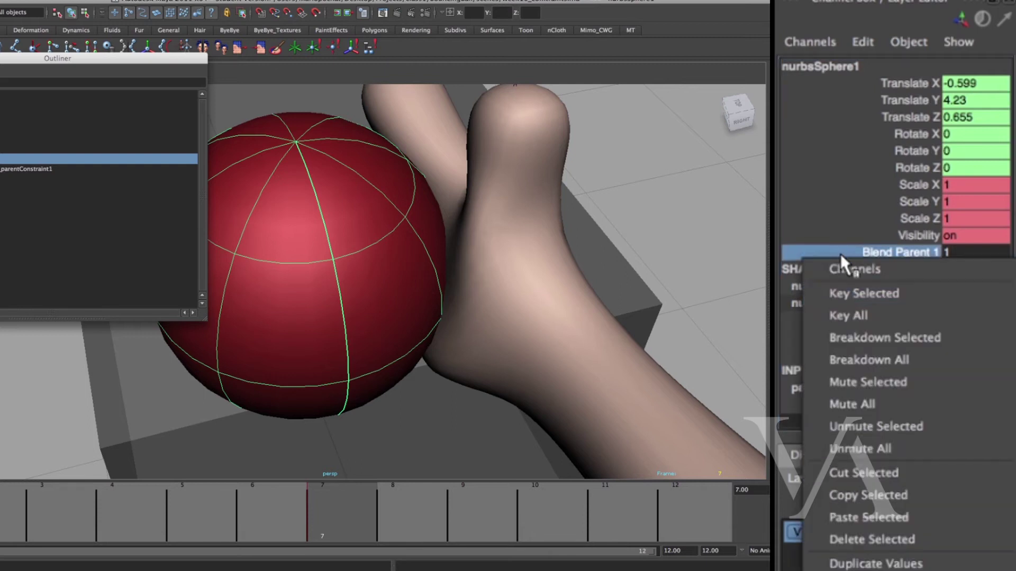
pyautogui.click(841, 292)
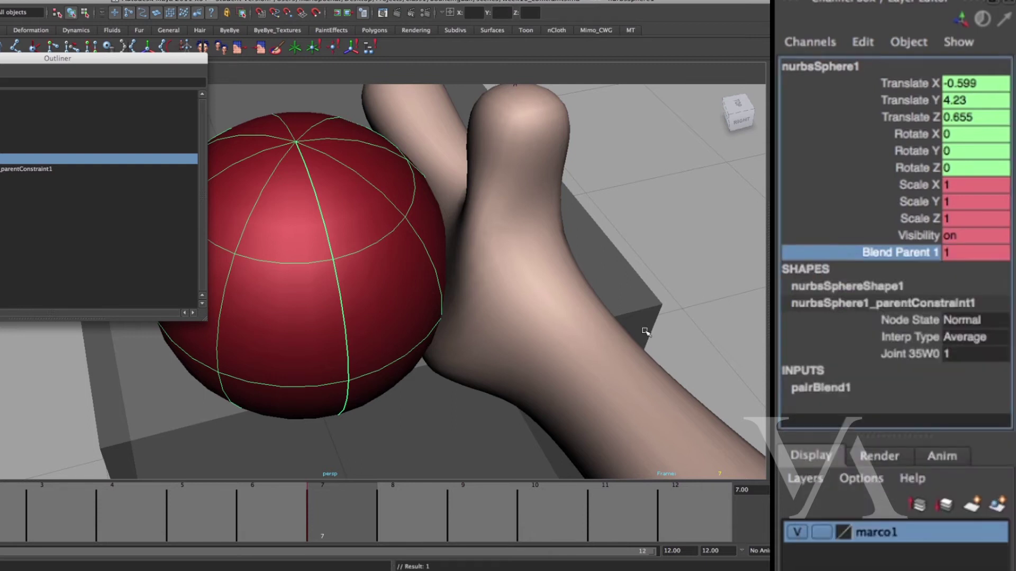
# Step: At frame 6, set the sphere's Blend Parent 1 to 0 and key only that channel
pyautogui.click(276, 523)
pyautogui.click(960, 254)
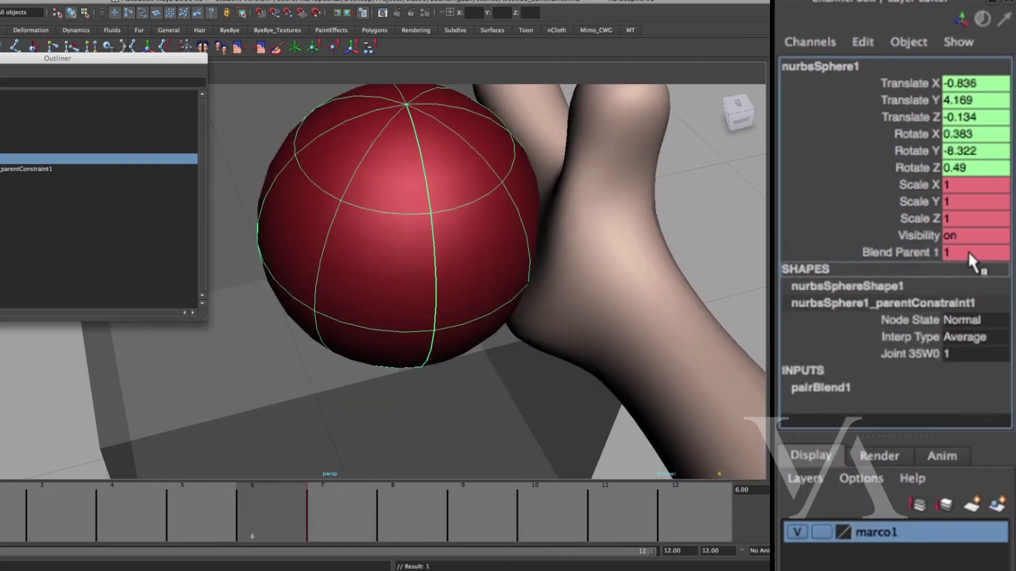
pyautogui.write('0')
pyautogui.press('Return')
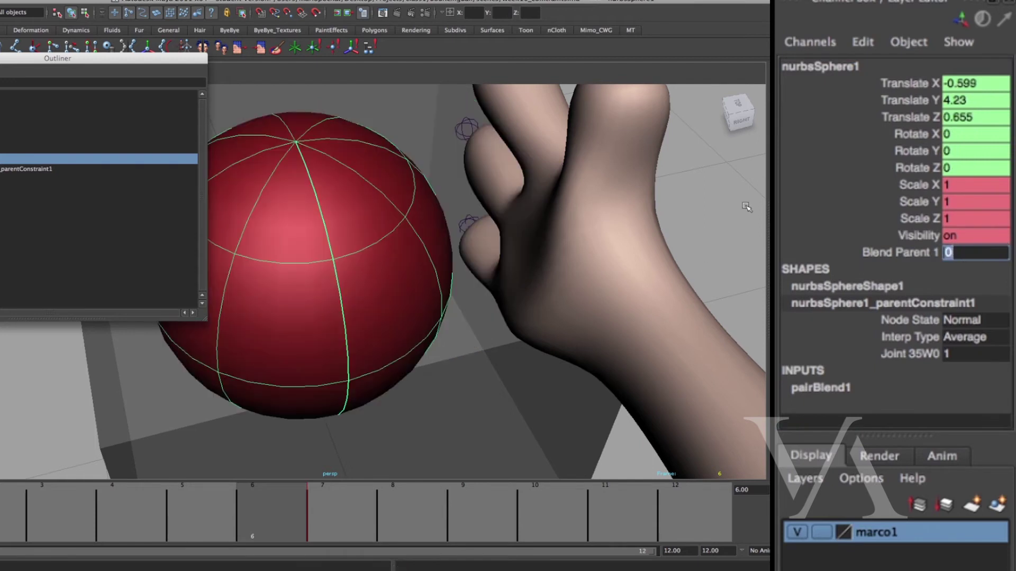
pyautogui.click(843, 253)
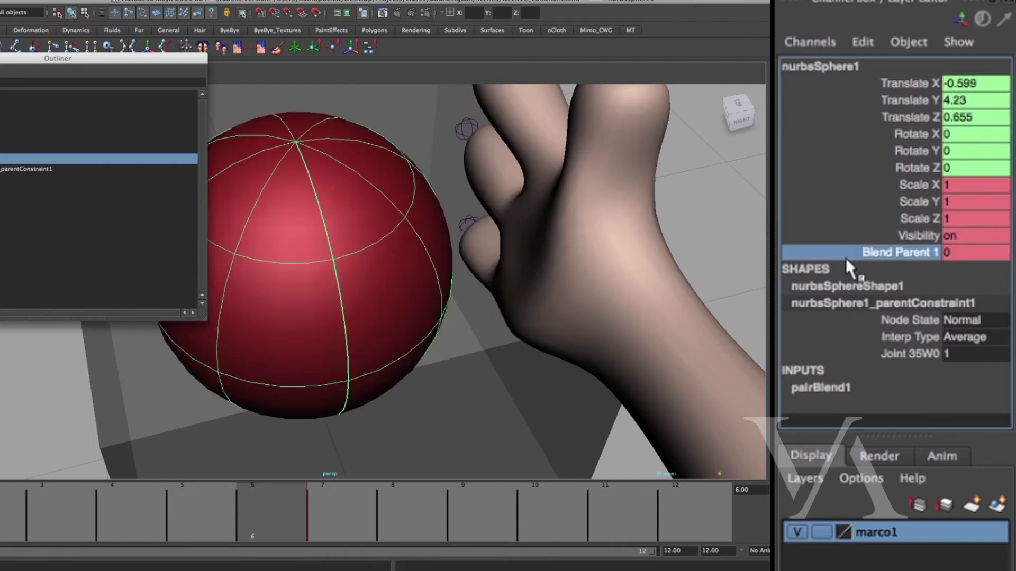
pyautogui.rightClick(843, 254)
pyautogui.click(839, 290)
# Step: Scrub the animation from frame 6 to the end and back to frame 1 to check when the hand picks up the sphere
pyautogui.keyDown('alt'); pyautogui.moveTo(465, 310); pyautogui.dragTo(429, 304); pyautogui.keyUp('alt')
pyautogui.keyDown('alt'); pyautogui.moveTo(430, 304); pyautogui.dragTo(191, 297, button='right'); pyautogui.keyUp('alt')
pyautogui.keyDown('alt'); pyautogui.moveTo(411, 345); pyautogui.dragTo(553, 322); pyautogui.keyUp('alt')
pyautogui.keyDown('alt'); pyautogui.moveTo(553, 323); pyautogui.dragTo(442, 362, button='right'); pyautogui.keyUp('alt')
pyautogui.moveTo(231, 524); pyautogui.dragTo(722, 476)
pyautogui.moveTo(283, 522); pyautogui.dragTo(1, 539)
# Step: At frame 1, select the finger and thumb joints in wireframe display and rotate them, giving the thumb's outer joint Rotate Y -40.359
pyautogui.keyDown('alt'); pyautogui.moveTo(403, 320); pyautogui.dragTo(427, 327); pyautogui.keyUp('alt')
pyautogui.press('4')
pyautogui.keyDown('alt'); pyautogui.moveTo(507, 324); pyautogui.dragTo(384, 301); pyautogui.keyUp('alt')
pyautogui.keyDown('alt'); pyautogui.moveTo(413, 312); pyautogui.dragTo(495, 328, button='right'); pyautogui.keyUp('alt')
pyautogui.keyDown('alt'); pyautogui.moveTo(496, 329); pyautogui.dragTo(503, 325); pyautogui.keyUp('alt')
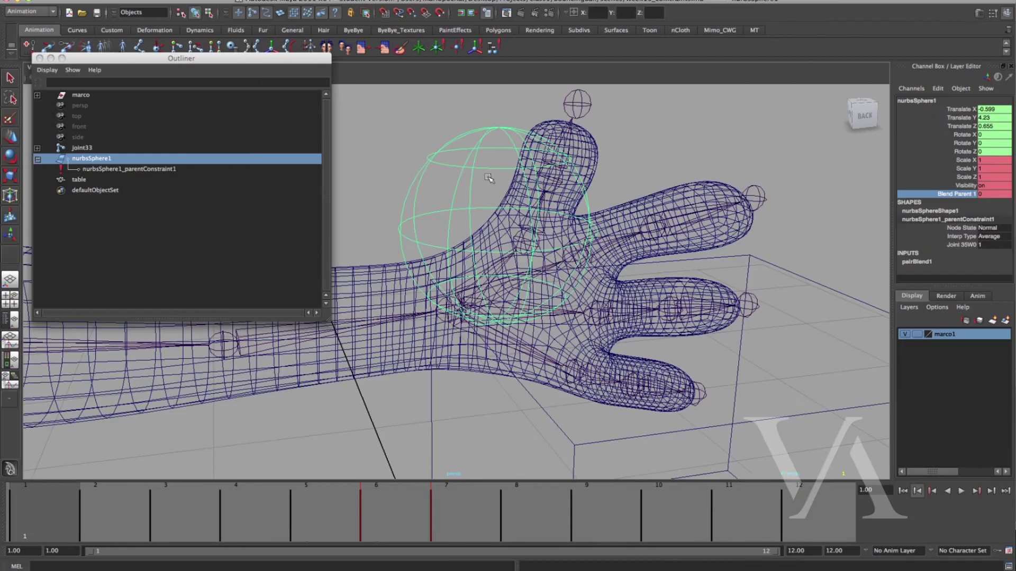
pyautogui.keyDown('alt'); pyautogui.moveTo(366, 178); pyautogui.dragTo(524, 246); pyautogui.keyUp('alt')
pyautogui.click(560, 258)
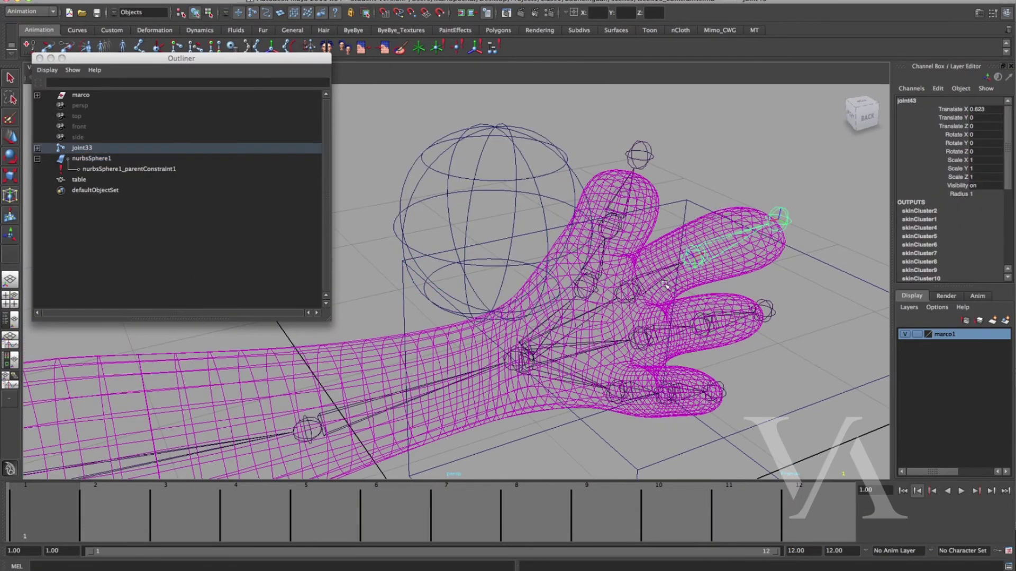
pyautogui.keyDown('shift'); pyautogui.click(664, 344); pyautogui.keyUp('shift')
pyautogui.keyDown('shift'); pyautogui.click(639, 403); pyautogui.keyUp('shift')
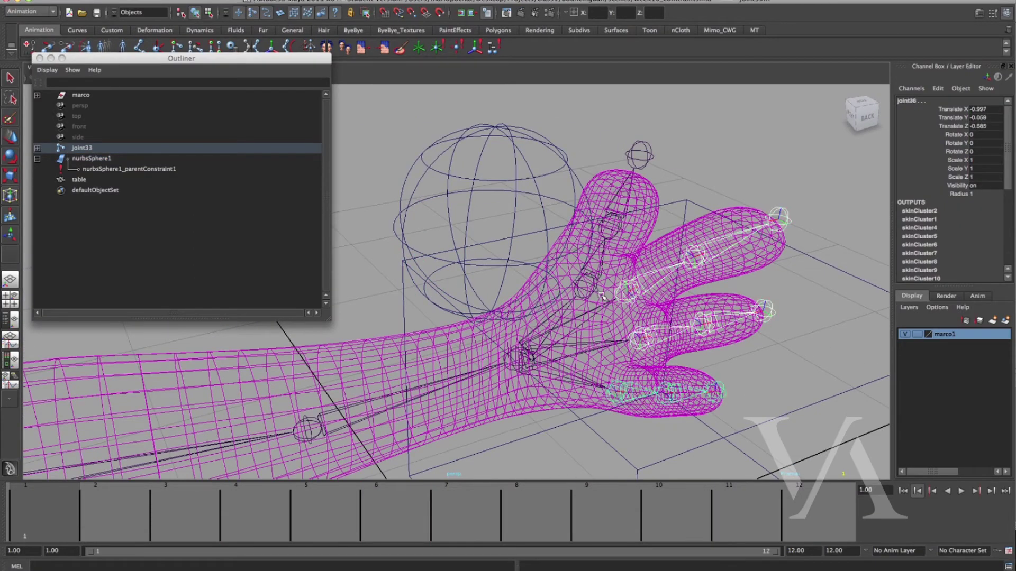
pyautogui.keyDown('alt'); pyautogui.moveTo(601, 278); pyautogui.dragTo(668, 312); pyautogui.keyUp('alt')
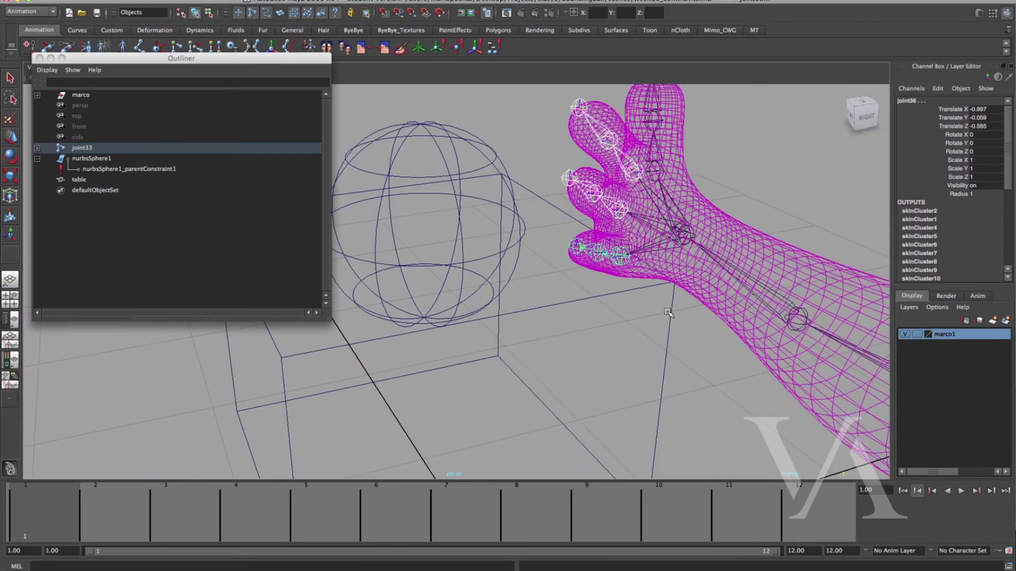
pyautogui.press('5')
pyautogui.hotkey('alt', 'v')
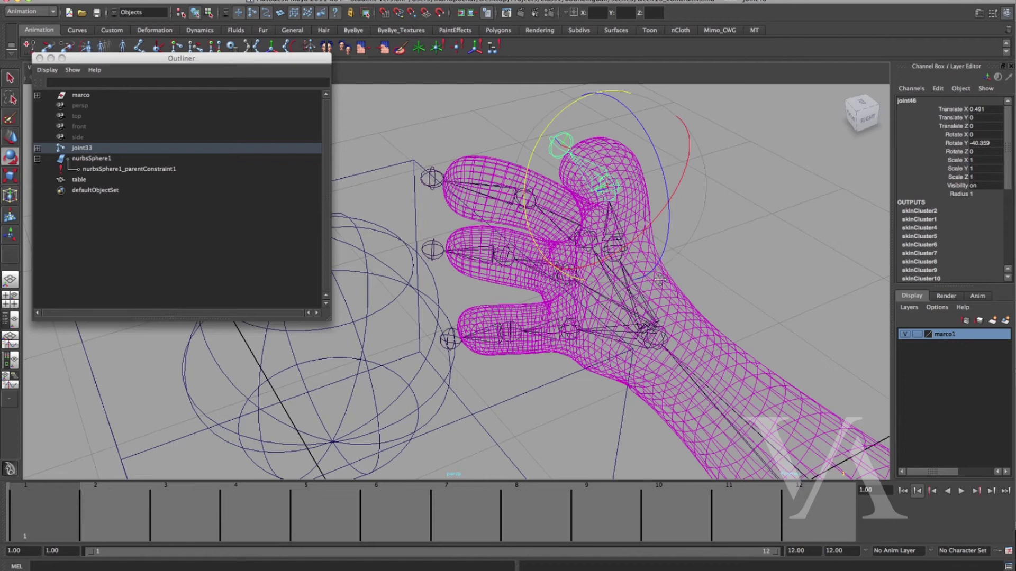
pyautogui.keyDown('alt'); pyautogui.moveTo(660, 280); pyautogui.dragTo(603, 231); pyautogui.keyUp('alt')
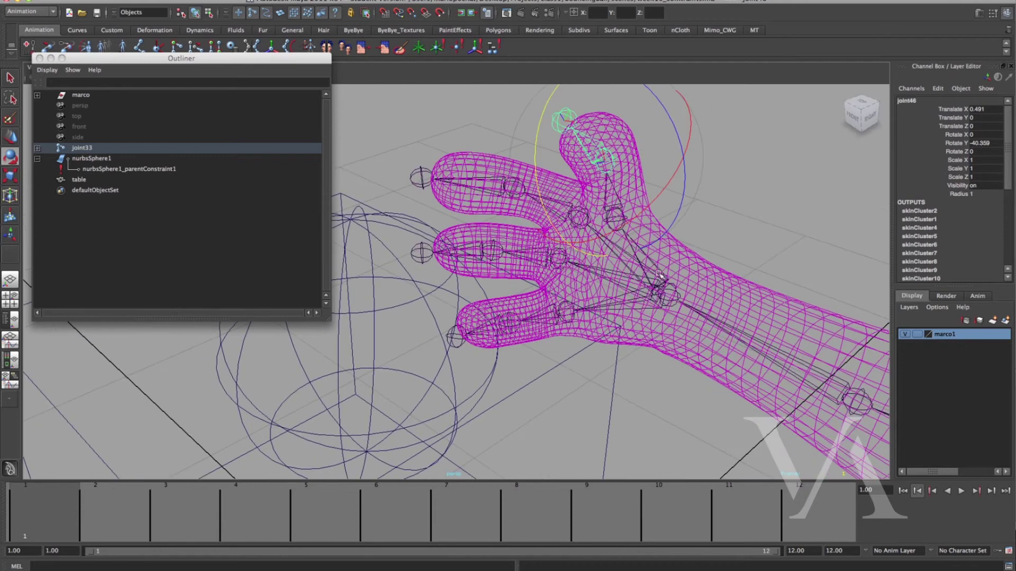
# Step: Key the joints of all three fingers and the thumb at frame 1, and move to frame 4
pyautogui.press('q')
pyautogui.click(479, 188)
pyautogui.press('Up')
pyautogui.keyDown('shift'); pyautogui.click(564, 121); pyautogui.keyUp('shift')
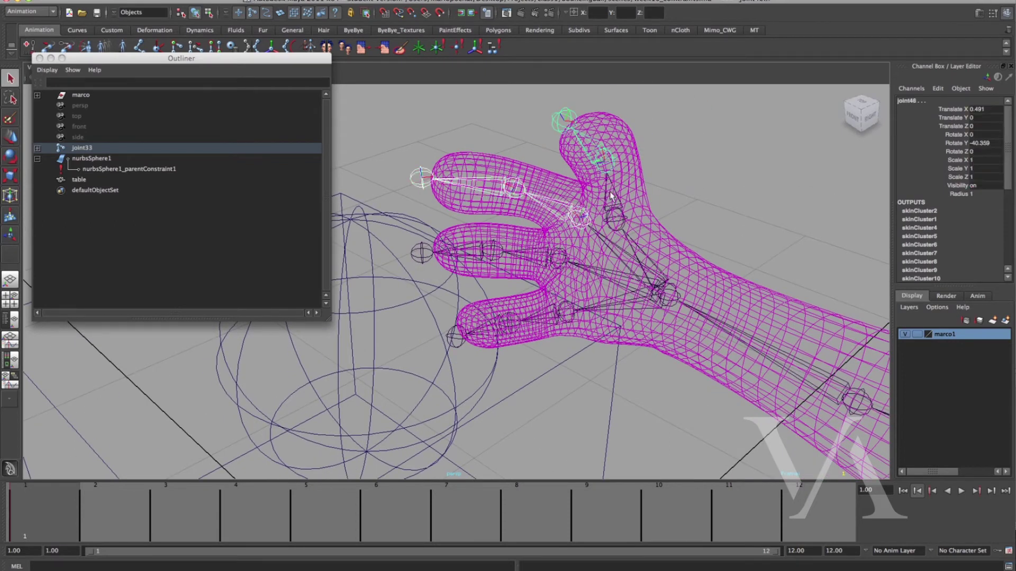
pyautogui.keyDown('shift'); pyautogui.click(422, 253); pyautogui.keyUp('shift')
pyautogui.keyDown('shift'); pyautogui.click(493, 334); pyautogui.keyUp('shift')
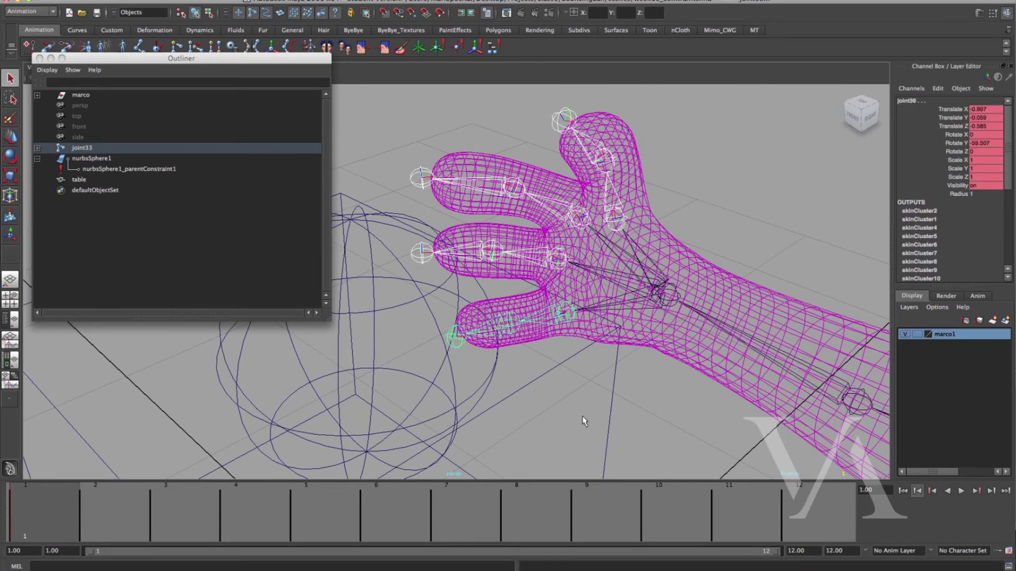
pyautogui.moveTo(66, 524); pyautogui.dragTo(239, 520)
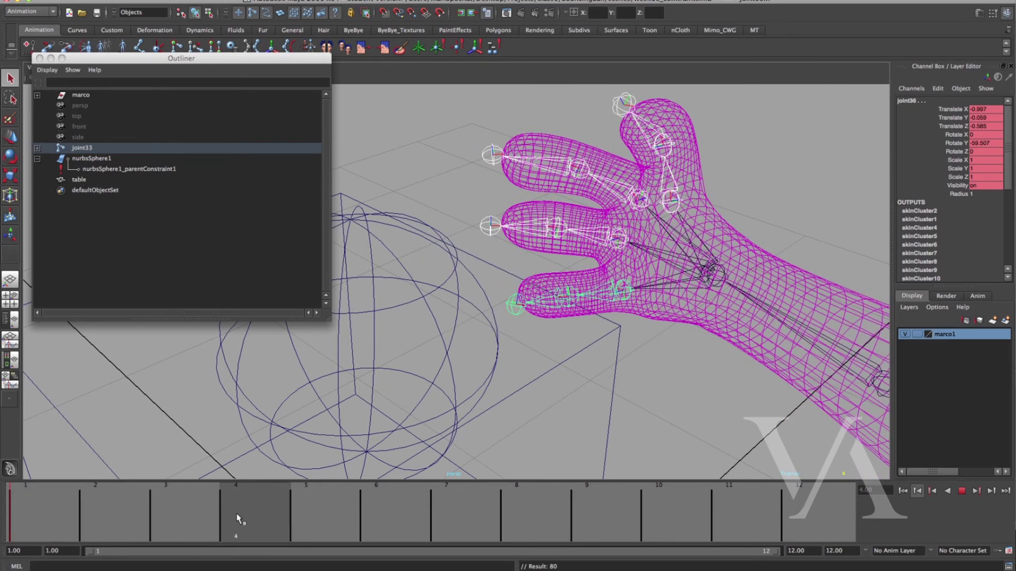
# Step: Try to rotate the base joints of the three fingers together at frame 4
pyautogui.keyDown('alt'); pyautogui.moveTo(661, 340); pyautogui.dragTo(658, 350, button='middle'); pyautogui.keyUp('alt')
pyautogui.click(648, 344)
pyautogui.click(622, 297)
pyautogui.keyDown('shift'); pyautogui.click(617, 247); pyautogui.keyUp('shift')
pyautogui.keyDown('shift'); pyautogui.click(637, 207); pyautogui.keyUp('shift')
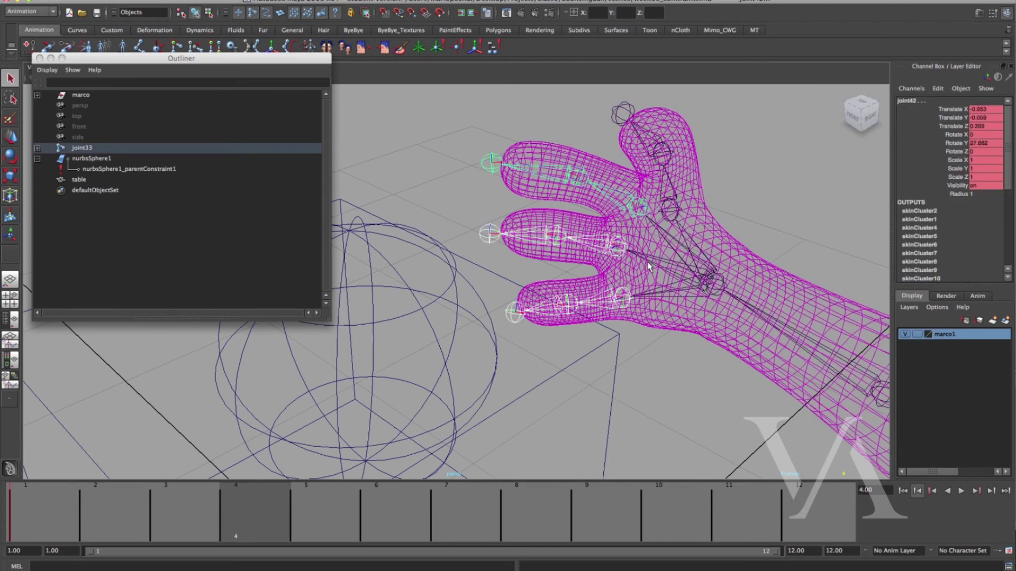
pyautogui.press('e')
pyautogui.press('5')
pyautogui.moveTo(653, 319)
pyautogui.keyDown('alt'); pyautogui.mouseDown()
pyautogui.moveTo(627, 309)
pyautogui.moveTo(642, 281)
pyautogui.moveTo(651, 293)
pyautogui.moveTo(644, 302)
pyautogui.mouseUp(); pyautogui.keyUp('alt')
pyautogui.hotkey('ctrl', 'z')
# Step: At frame 4, rotate the lowest finger's base joint to about -47 in Y, and adjust the middle finger's base joint separately
pyautogui.click(682, 378)
pyautogui.press('4')
pyautogui.click(644, 318)
pyautogui.press('5')
pyautogui.moveTo(652, 343); pyautogui.dragTo(604, 338)
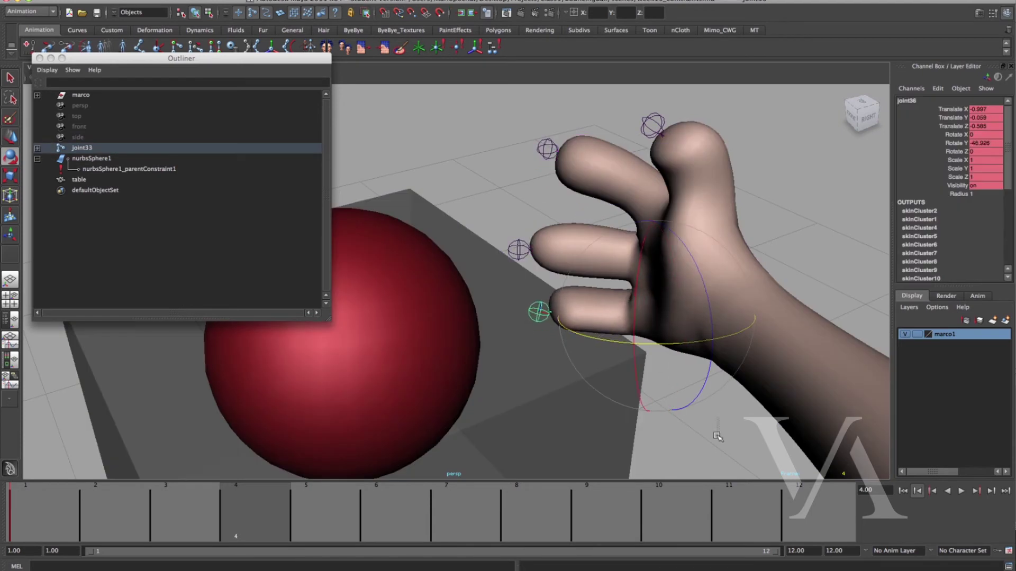
pyautogui.click(718, 436)
pyautogui.press('4')
pyautogui.click(626, 272)
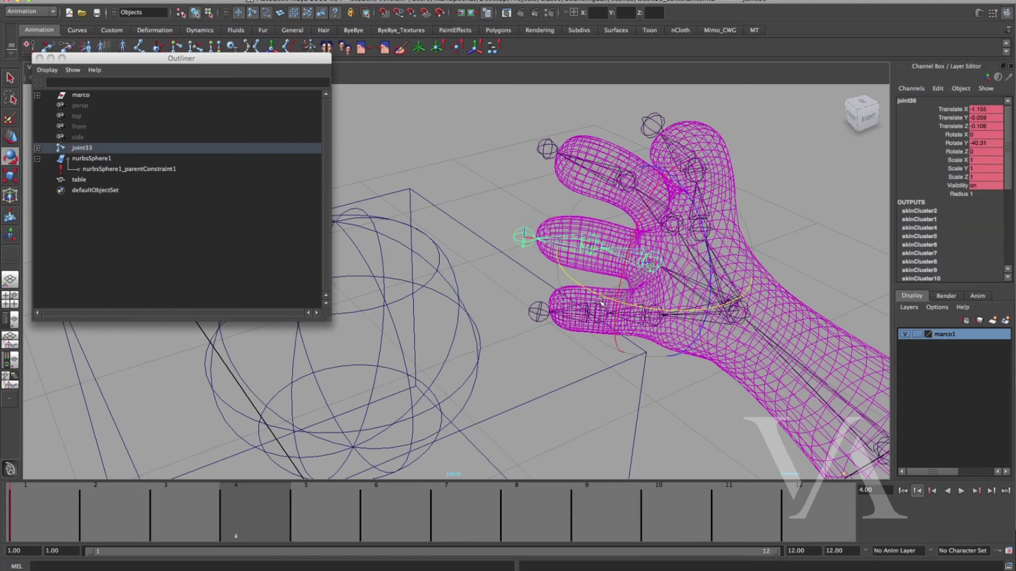
# Step: Select the joints of all three fingers and the thumb and key their pose at frame 4
pyautogui.press('q')
pyautogui.click(614, 186)
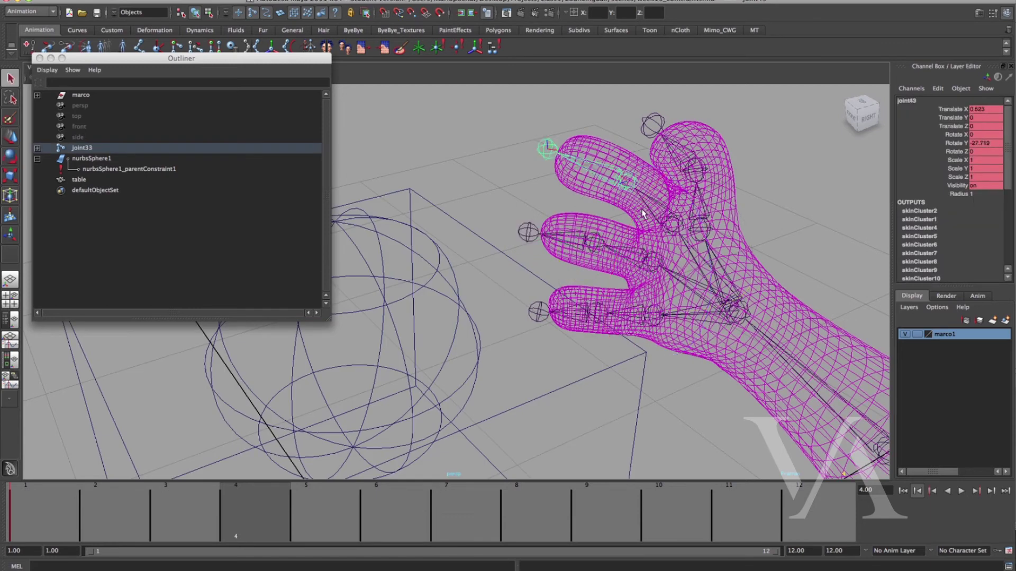
pyautogui.keyDown('shift'); pyautogui.click(576, 228); pyautogui.keyUp('shift')
pyautogui.keyDown('shift'); pyautogui.click(634, 328); pyautogui.keyUp('shift')
pyautogui.click(673, 153)
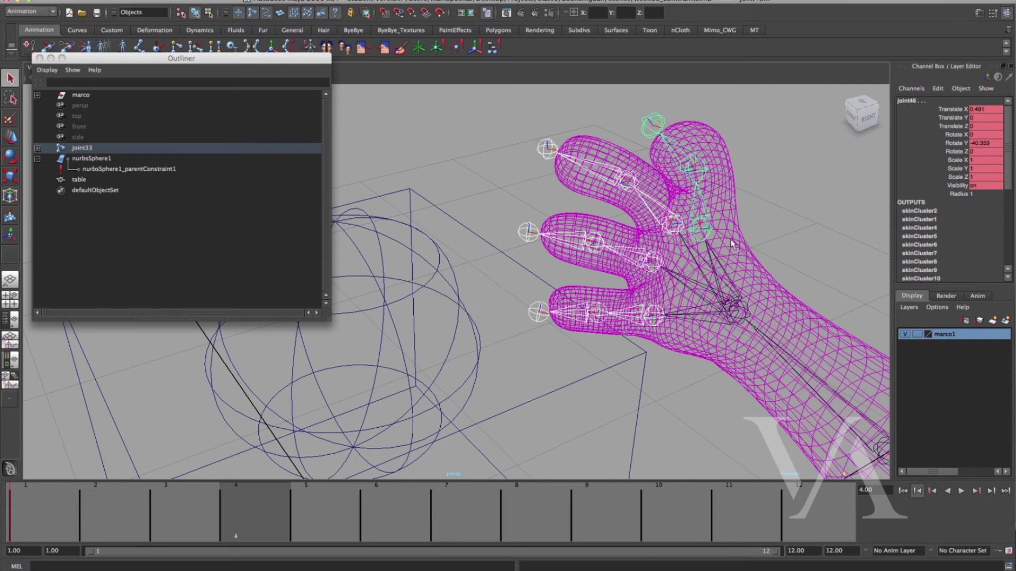
# Step: Key the finger and thumb joints at frame 7, and scrub back to frame 6 to check the grab
pyautogui.hotkey('alt', 'v')
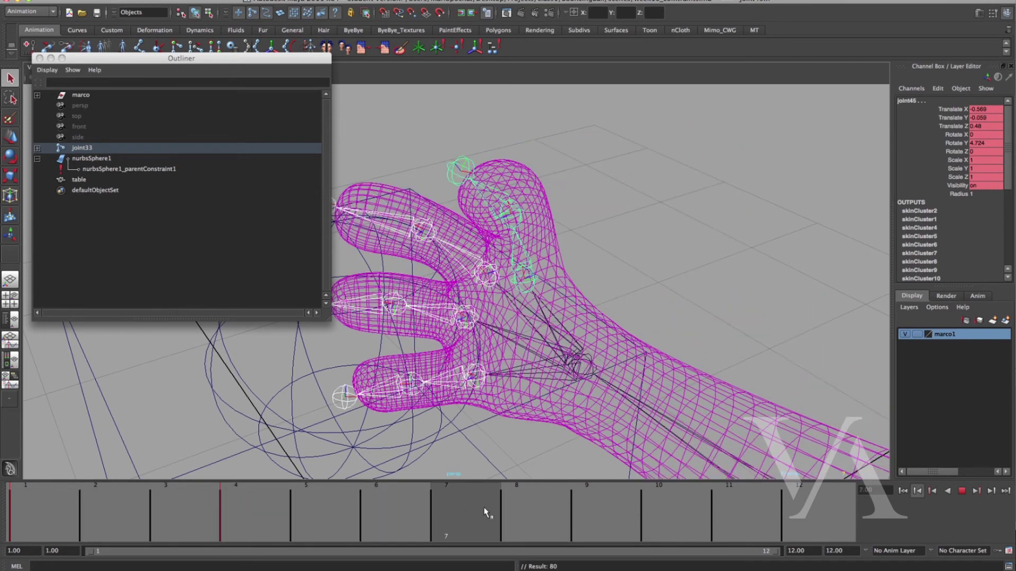
pyautogui.keyDown('alt'); pyautogui.moveTo(503, 459); pyautogui.dragTo(524, 402, button='right'); pyautogui.keyUp('alt')
pyautogui.keyDown('alt'); pyautogui.moveTo(523, 402); pyautogui.dragTo(544, 344); pyautogui.keyUp('alt')
pyautogui.moveTo(491, 509); pyautogui.dragTo(412, 529)
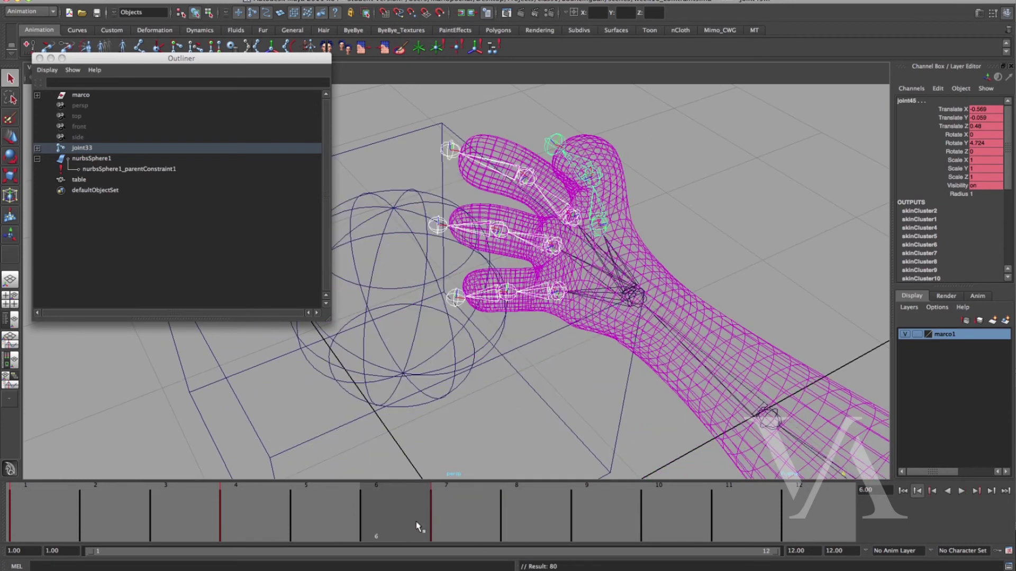
# Step: At frame 7, rotate the middle finger's base joint to about -16 in Y so the finger rests over the ball
pyautogui.click(459, 516)
pyautogui.press('5')
pyautogui.moveTo(531, 319)
pyautogui.keyDown('alt'); pyautogui.mouseDown()
pyautogui.moveTo(529, 338)
pyautogui.moveTo(638, 367)
pyautogui.moveTo(691, 338)
pyautogui.moveTo(658, 315)
pyautogui.mouseUp(); pyautogui.keyUp('alt')
pyautogui.hotkey('alt', 'v')
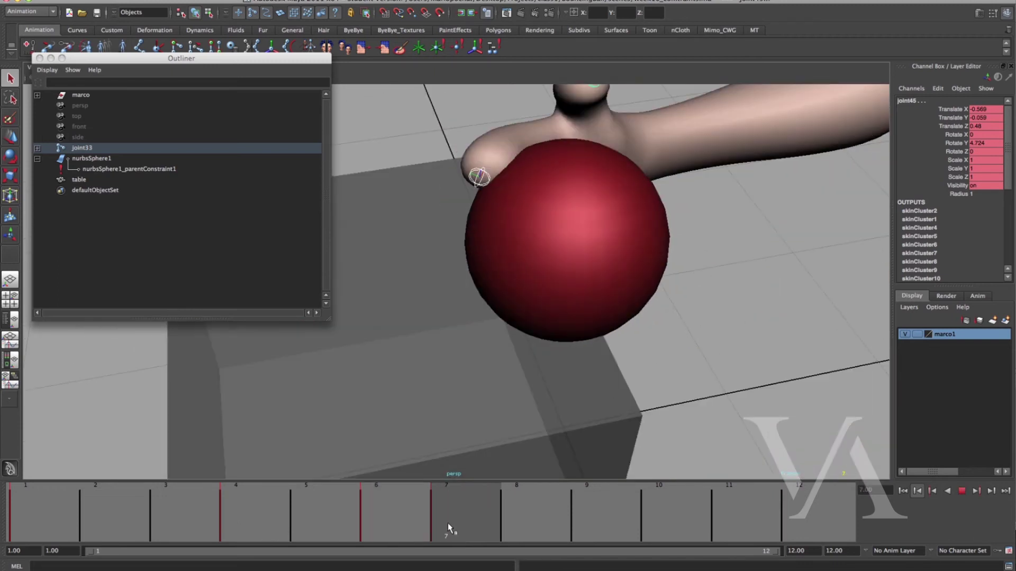
pyautogui.keyDown('alt'); pyautogui.moveTo(532, 317); pyautogui.dragTo(770, 282); pyautogui.keyUp('alt')
pyautogui.press('4')
pyautogui.keyDown('alt'); pyautogui.moveTo(549, 339); pyautogui.dragTo(740, 360, button='right'); pyautogui.keyUp('alt')
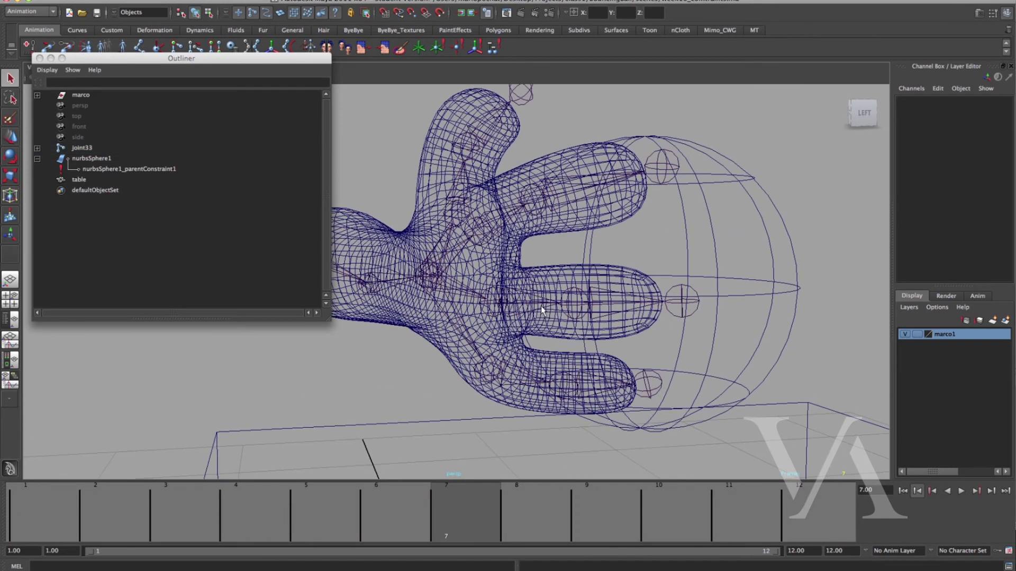
pyautogui.click(541, 305)
pyautogui.press('5')
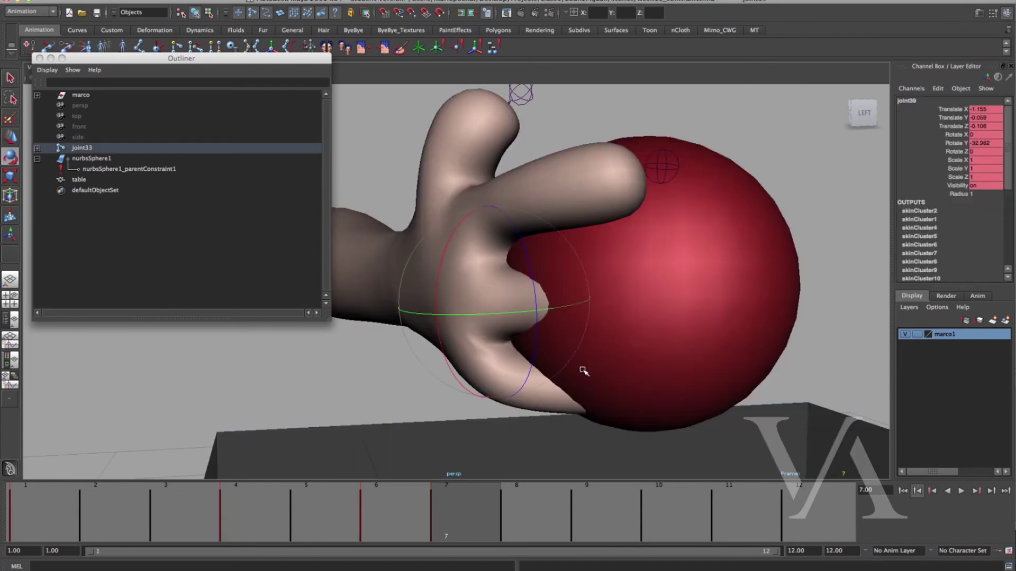
pyautogui.press('e')
pyautogui.keyDown('alt'); pyautogui.moveTo(585, 373); pyautogui.dragTo(566, 377); pyautogui.keyUp('alt')
pyautogui.moveTo(562, 284); pyautogui.dragTo(626, 305)
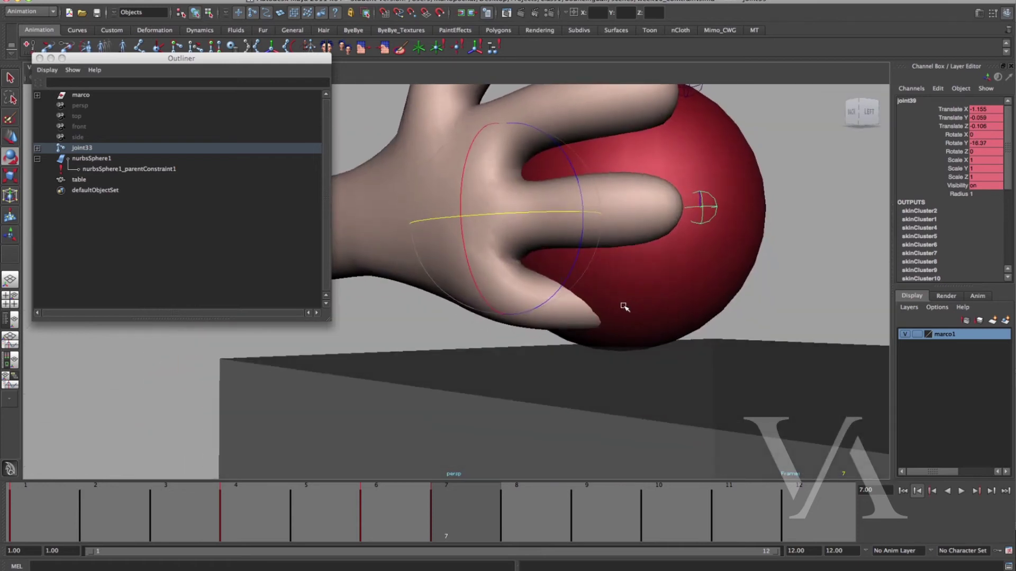
# Step: Adjust the rotation of the lowest finger's base joint at frame 7 so it follows the ball's surface
pyautogui.press('4')
pyautogui.click(614, 318)
pyautogui.click(634, 294)
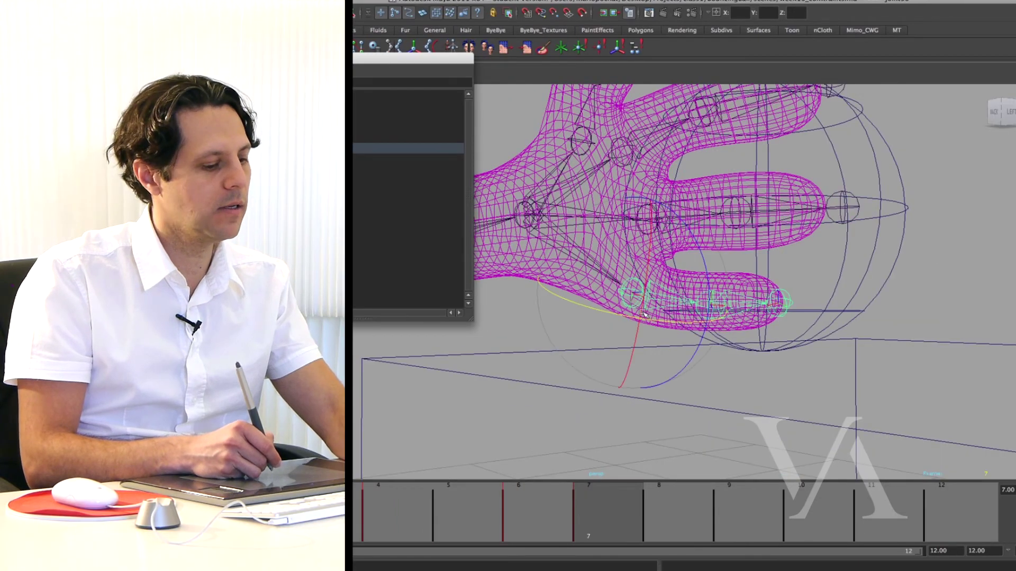
pyautogui.press('5')
pyautogui.moveTo(709, 333)
pyautogui.keyDown('alt'); pyautogui.mouseDown()
pyautogui.moveTo(690, 358)
pyautogui.moveTo(644, 349)
pyautogui.moveTo(695, 380)
pyautogui.moveTo(687, 345)
pyautogui.mouseUp(); pyautogui.keyUp('alt')
pyautogui.keyDown('alt'); pyautogui.moveTo(687, 360); pyautogui.dragTo(672, 383); pyautogui.keyUp('alt')
# Step: Rotate the uppermost finger's base joint at frame 7 to fit the finger against the ball
pyautogui.press('4')
pyautogui.click(693, 272)
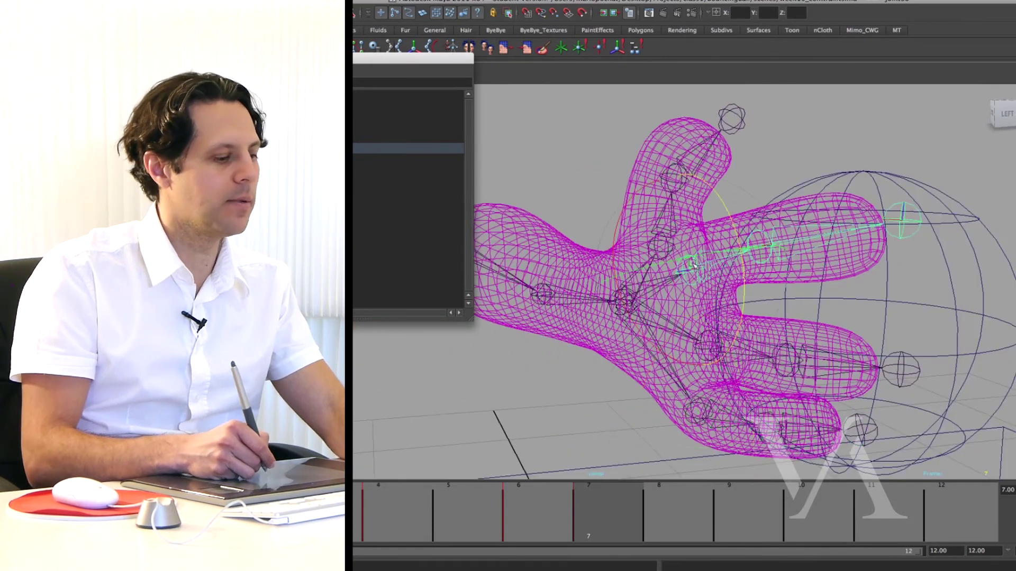
pyautogui.press('5')
pyautogui.moveTo(744, 286); pyautogui.dragTo(696, 374)
pyautogui.keyDown('alt'); pyautogui.moveTo(761, 287); pyautogui.dragTo(766, 308, button='middle'); pyautogui.keyUp('alt')
# Step: Select the thumb's base joint and rotate the thumb towards the ball at frame 7
pyautogui.press('4')
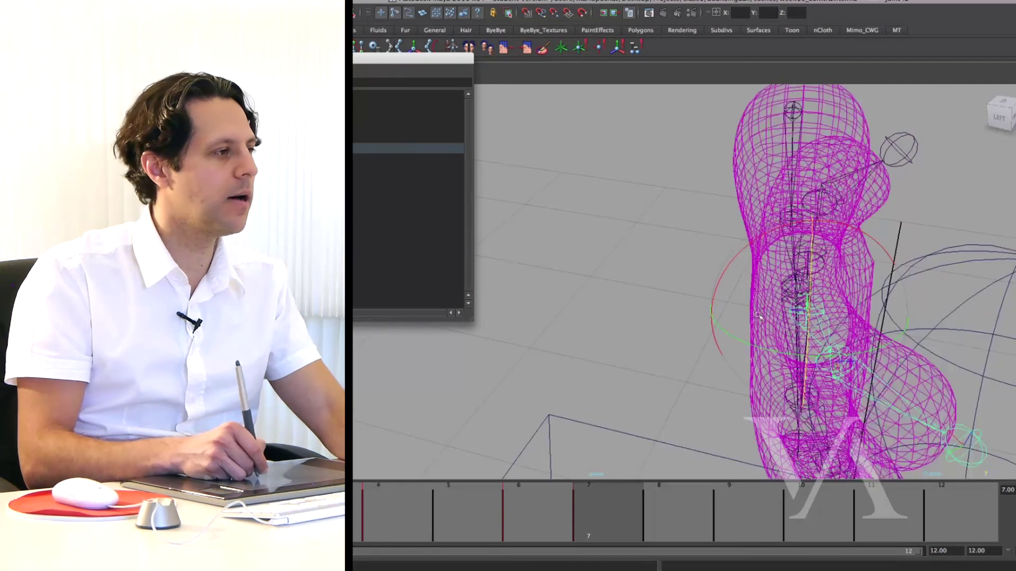
pyautogui.keyDown('alt'); pyautogui.moveTo(767, 310); pyautogui.dragTo(792, 299); pyautogui.keyUp('alt')
pyautogui.click(866, 181)
pyautogui.click(814, 141)
pyautogui.keyDown('alt'); pyautogui.moveTo(815, 141); pyautogui.dragTo(683, 360); pyautogui.keyUp('alt')
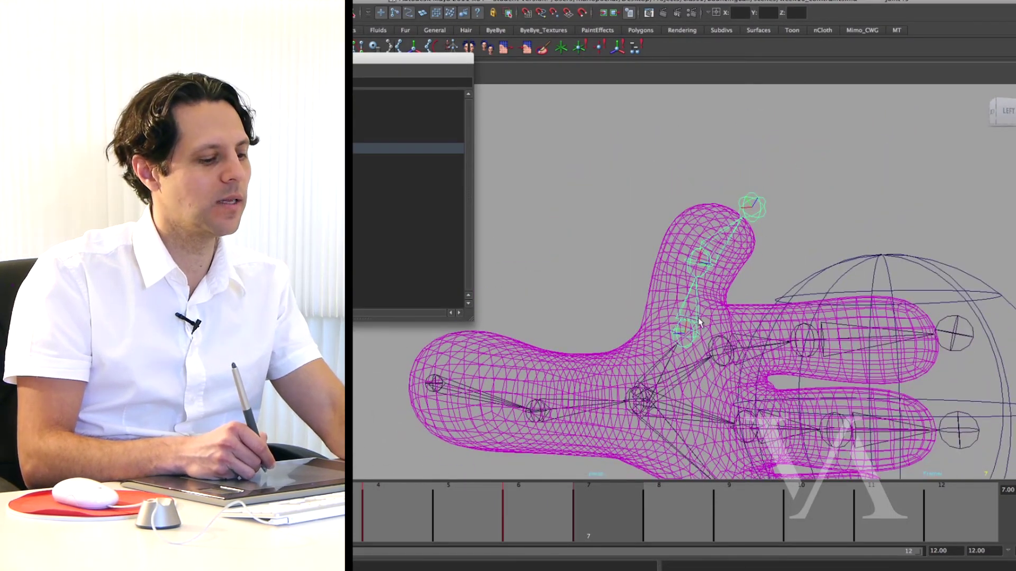
pyautogui.press('5')
pyautogui.moveTo(635, 280); pyautogui.dragTo(671, 370)
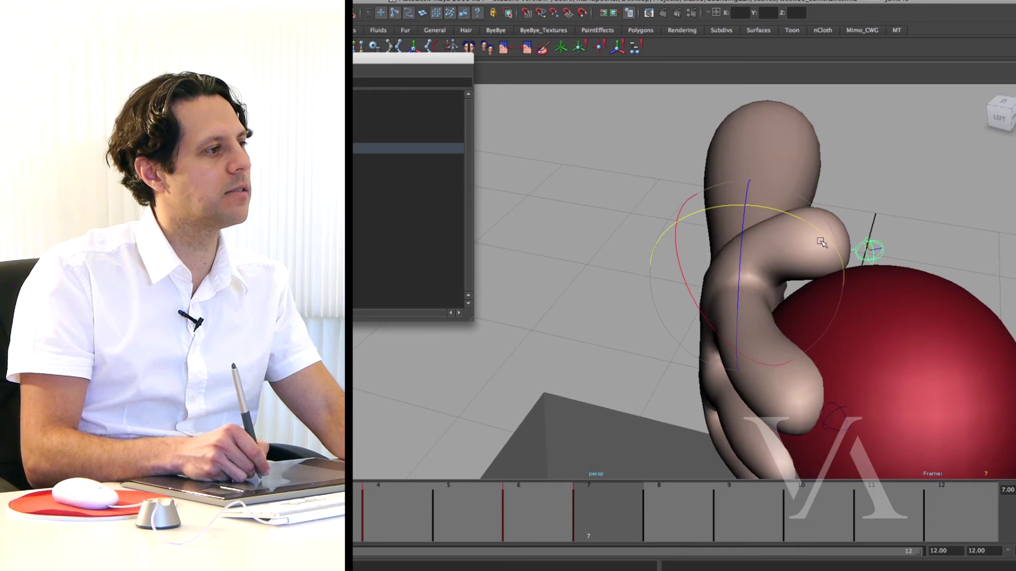
pyautogui.moveTo(794, 285)
pyautogui.keyDown('alt'); pyautogui.mouseDown()
pyautogui.moveTo(696, 256)
pyautogui.moveTo(717, 318)
pyautogui.moveTo(869, 273)
pyautogui.mouseUp(); pyautogui.keyUp('alt')
# Step: Select the joints of the thumb and all three fingers and key their grab pose at frame 7
pyautogui.press('4')
pyautogui.click(934, 295)
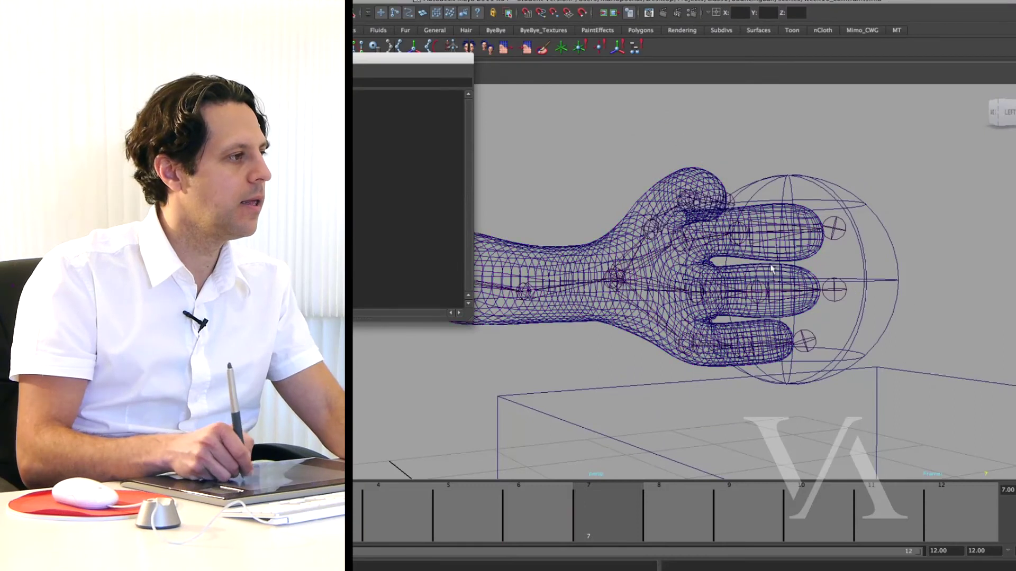
pyautogui.keyDown('alt'); pyautogui.moveTo(847, 301); pyautogui.dragTo(897, 319, button='right'); pyautogui.keyUp('alt')
pyautogui.click(728, 233)
pyautogui.keyDown('alt'); pyautogui.moveTo(728, 233); pyautogui.dragTo(732, 209); pyautogui.keyUp('alt')
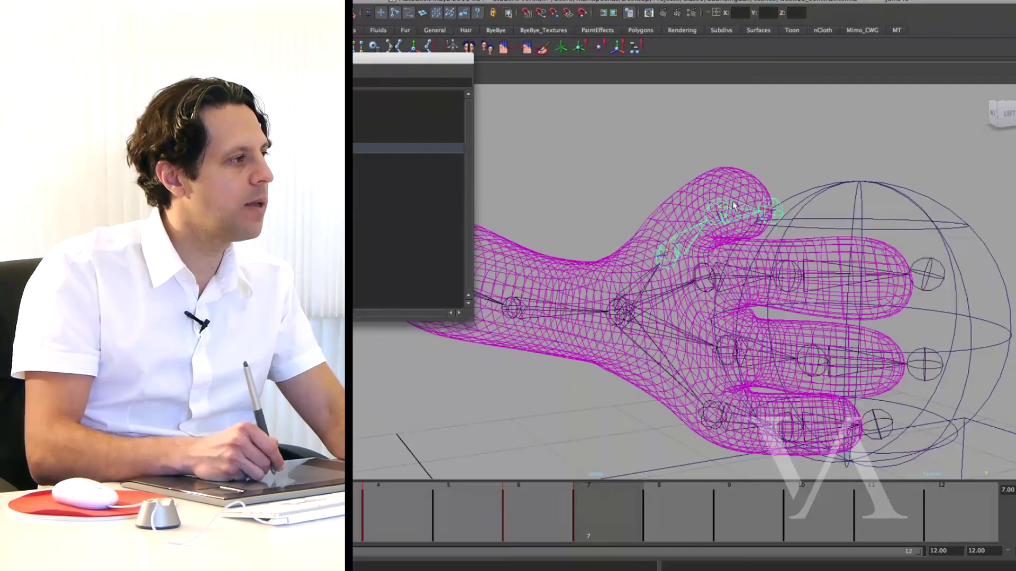
pyautogui.keyDown('shift'); pyautogui.click(774, 284); pyautogui.keyUp('shift')
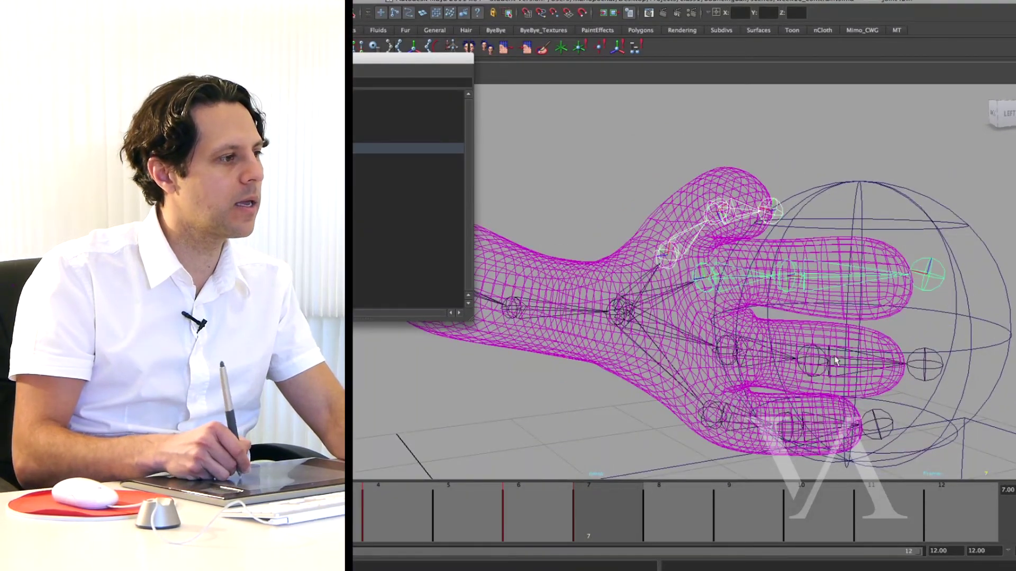
pyautogui.keyDown('shift'); pyautogui.click(863, 373); pyautogui.keyUp('shift')
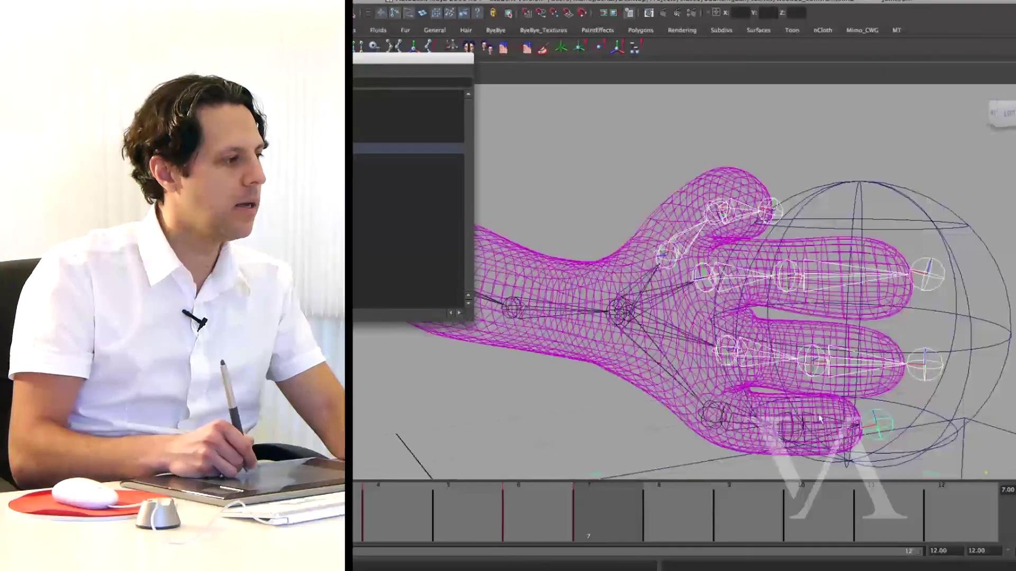
pyautogui.keyDown('shift'); pyautogui.click(753, 439); pyautogui.keyUp('shift')
pyautogui.moveTo(579, 521); pyautogui.dragTo(611, 522)
# Step: Inspect the grab from below and refine the rotation of the lowest finger's base joint at frame 7
pyautogui.press('5')
pyautogui.moveTo(716, 306)
pyautogui.keyDown('alt'); pyautogui.mouseDown()
pyautogui.moveTo(717, 340)
pyautogui.moveTo(689, 339)
pyautogui.mouseUp(); pyautogui.keyUp('alt')
pyautogui.keyDown('alt'); pyautogui.moveTo(802, 325); pyautogui.dragTo(789, 294); pyautogui.keyUp('alt')
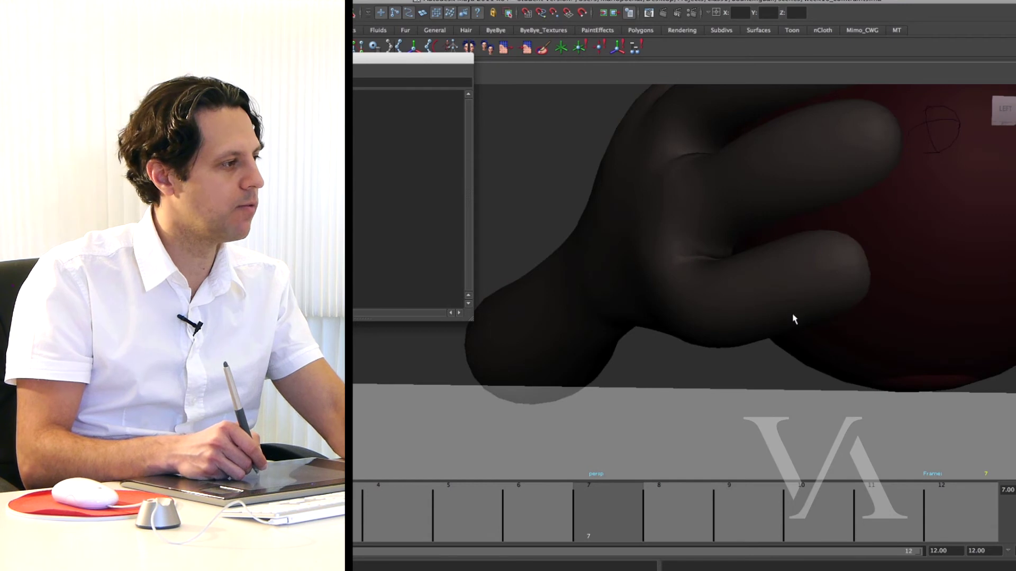
pyautogui.press('4')
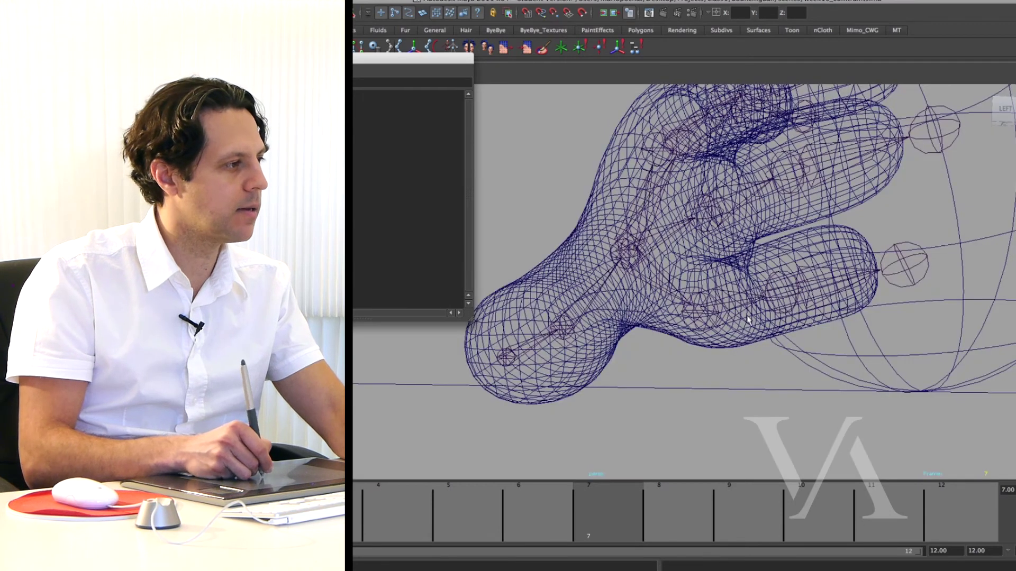
pyautogui.click(748, 324)
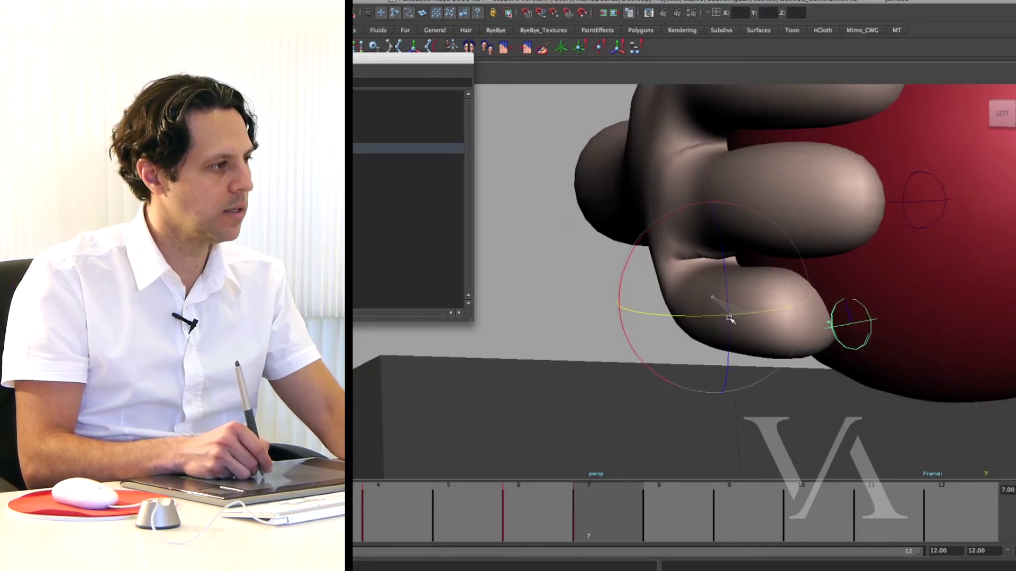
# Step: Scrub the timeline back to frame 1 and examine the hand's grabbing motion from several angles
pyautogui.keyDown('alt'); pyautogui.moveTo(805, 347); pyautogui.dragTo(709, 352, button='right'); pyautogui.keyUp('alt')
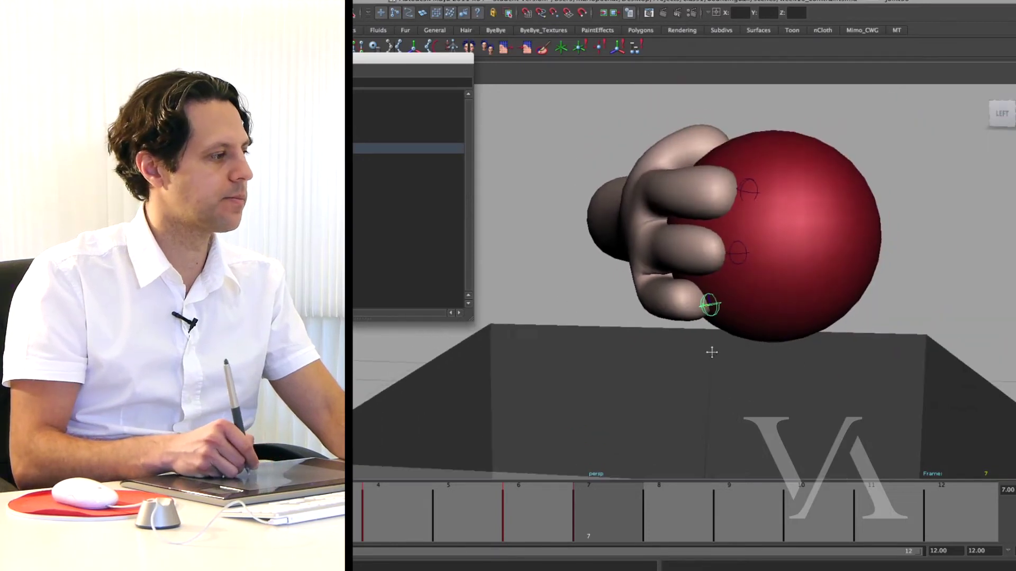
pyautogui.keyDown('alt'); pyautogui.moveTo(709, 351); pyautogui.dragTo(725, 408); pyautogui.keyUp('alt')
pyautogui.moveTo(612, 510)
pyautogui.mouseDown()
pyautogui.moveTo(436, 530)
pyautogui.moveTo(612, 517)
pyautogui.mouseUp()
pyautogui.moveTo(702, 386)
pyautogui.keyDown('alt'); pyautogui.mouseDown()
pyautogui.moveTo(748, 356)
pyautogui.moveTo(711, 391)
pyautogui.mouseUp(); pyautogui.keyUp('alt')
pyautogui.keyDown('alt'); pyautogui.moveTo(793, 343); pyautogui.dragTo(700, 387, button='right'); pyautogui.keyUp('alt')
pyautogui.moveTo(700, 387)
pyautogui.keyDown('alt'); pyautogui.mouseDown()
pyautogui.moveTo(635, 410)
pyautogui.moveTo(671, 381)
pyautogui.moveTo(702, 388)
pyautogui.mouseUp(); pyautogui.keyUp('alt')
pyautogui.keyDown('alt'); pyautogui.moveTo(701, 388); pyautogui.dragTo(725, 373, button='right'); pyautogui.keyUp('alt')
pyautogui.keyDown('alt'); pyautogui.moveTo(725, 373); pyautogui.dragTo(751, 328); pyautogui.keyUp('alt')
pyautogui.moveTo(592, 518); pyautogui.dragTo(354, 529)
pyautogui.keyDown('alt'); pyautogui.moveTo(682, 355); pyautogui.dragTo(754, 391); pyautogui.keyUp('alt')
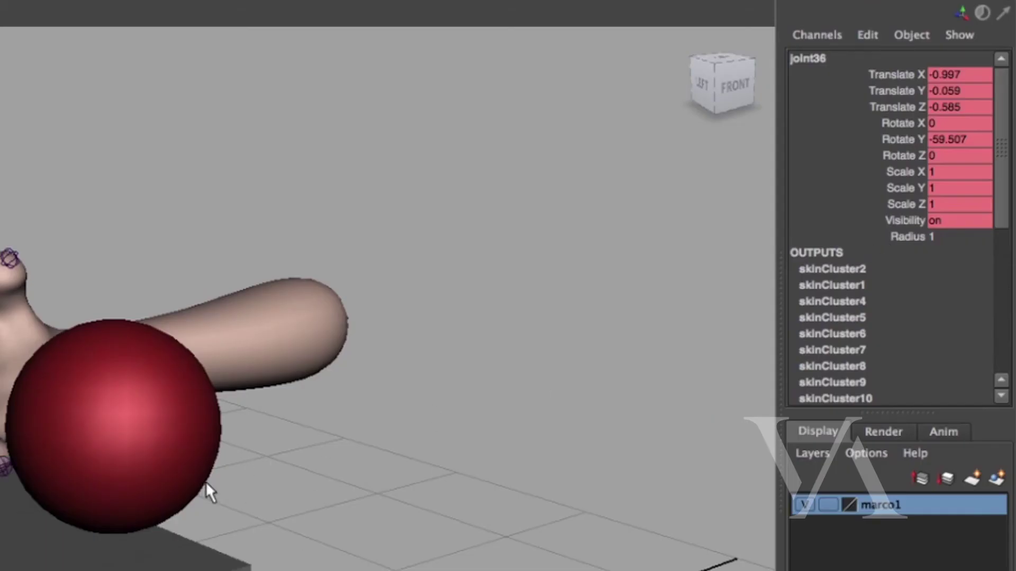
# Step: Select the ball and its Blend Parent 1 channel, show the multi-pane layout with the graph editor, and move the Outliner off the perspective view
pyautogui.click(210, 494)
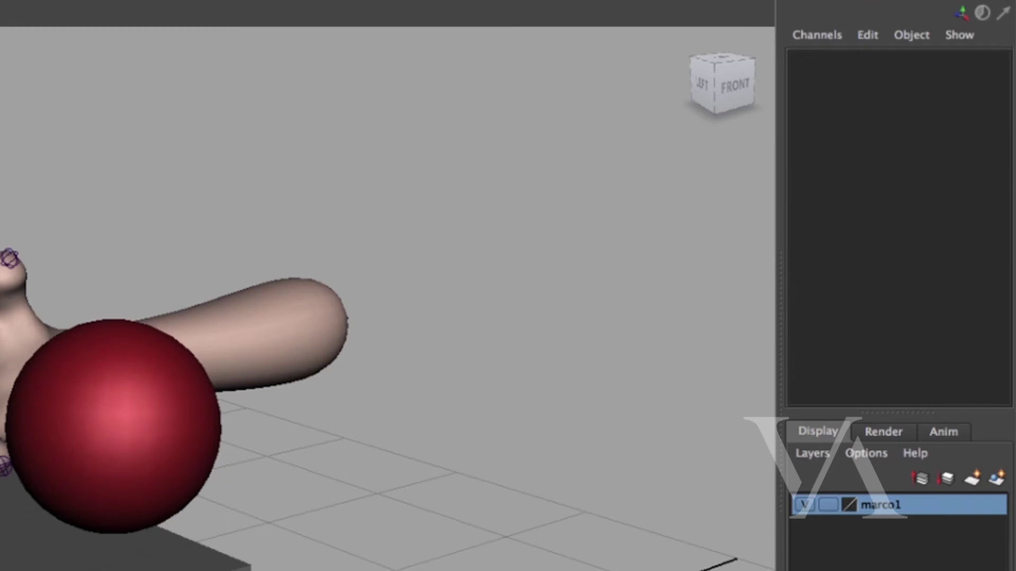
pyautogui.click(125, 418)
pyautogui.click(881, 236)
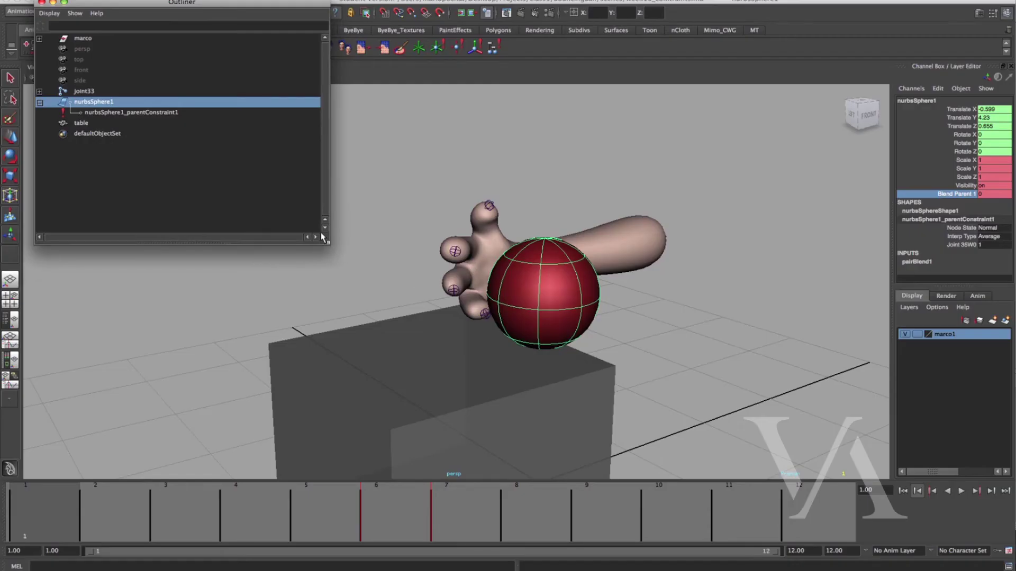
pyautogui.press('space')
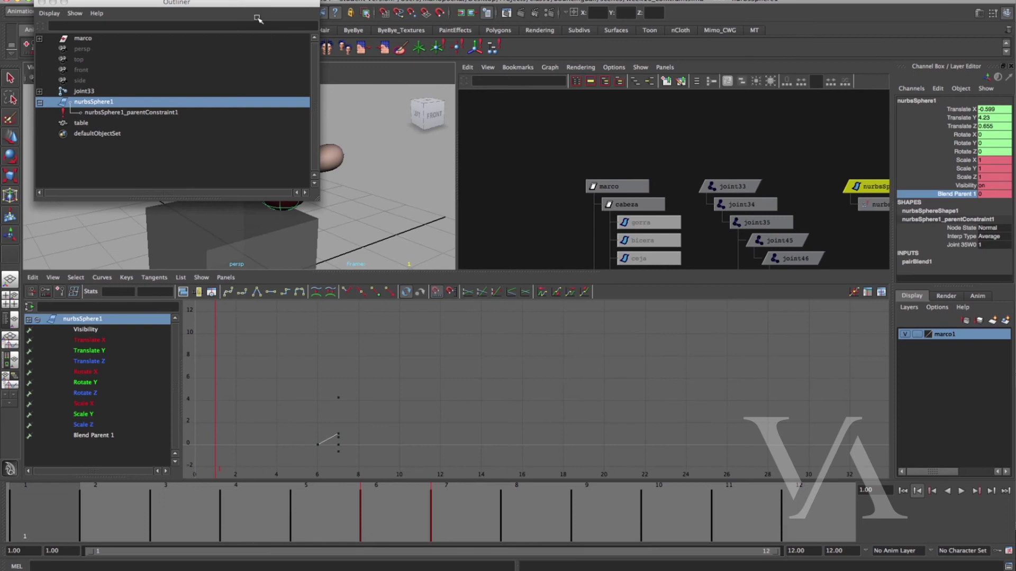
pyautogui.click(258, 4)
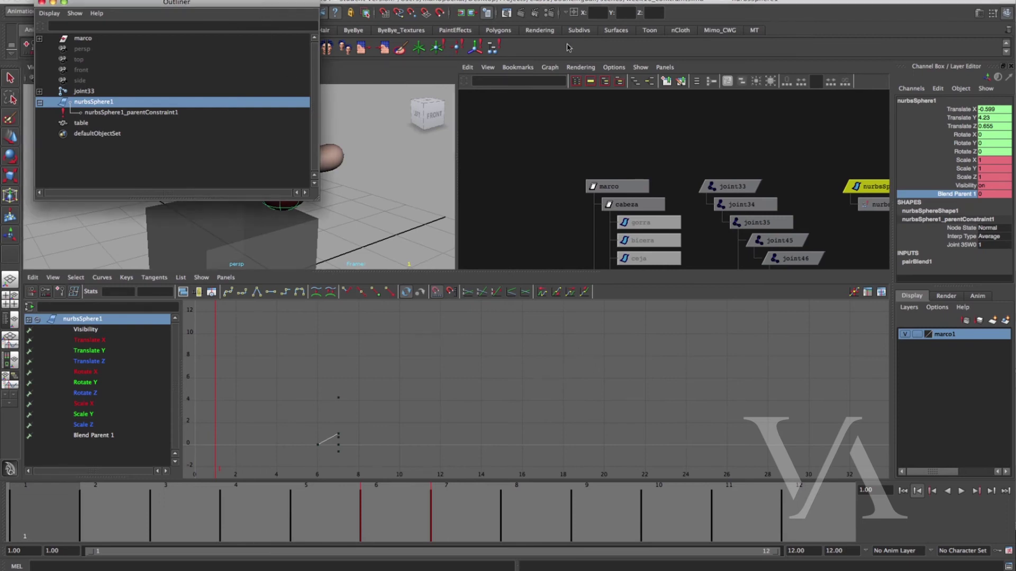
pyautogui.moveTo(268, 8); pyautogui.dragTo(814, 40)
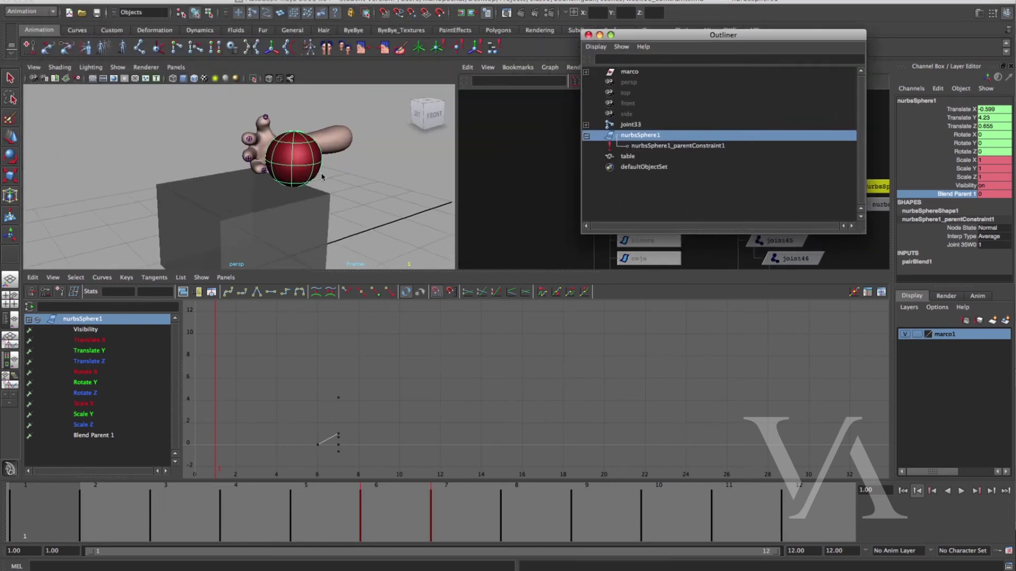
# Step: Isolate the ball's Blend Parent 1 curve in the graph editor and examine its keys at frames 6 and 7
pyautogui.press('f')
pyautogui.click(100, 429)
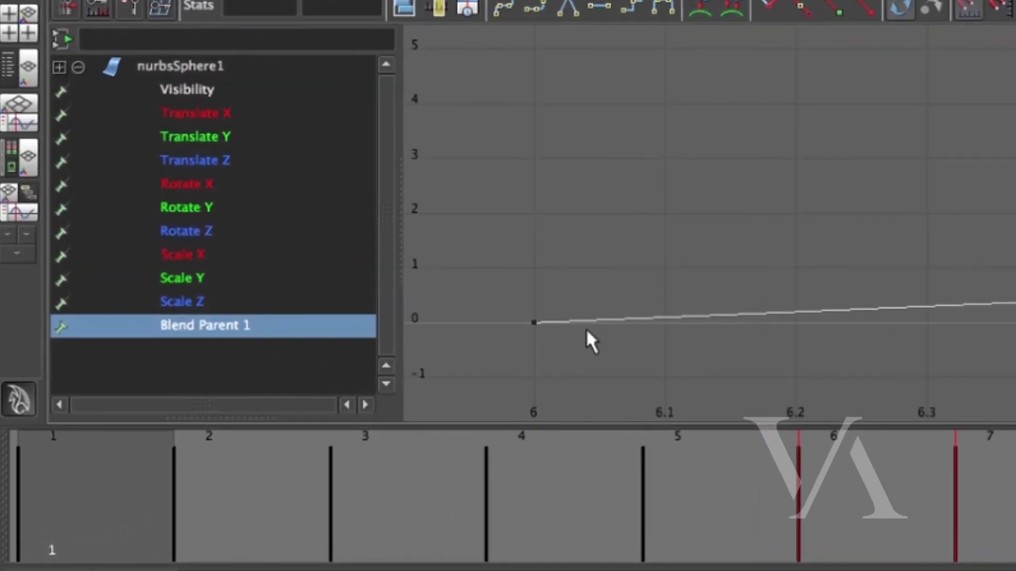
pyautogui.scroll(-4, 709, 222)
pyautogui.moveTo(1009, 328); pyautogui.dragTo(1012, 330)
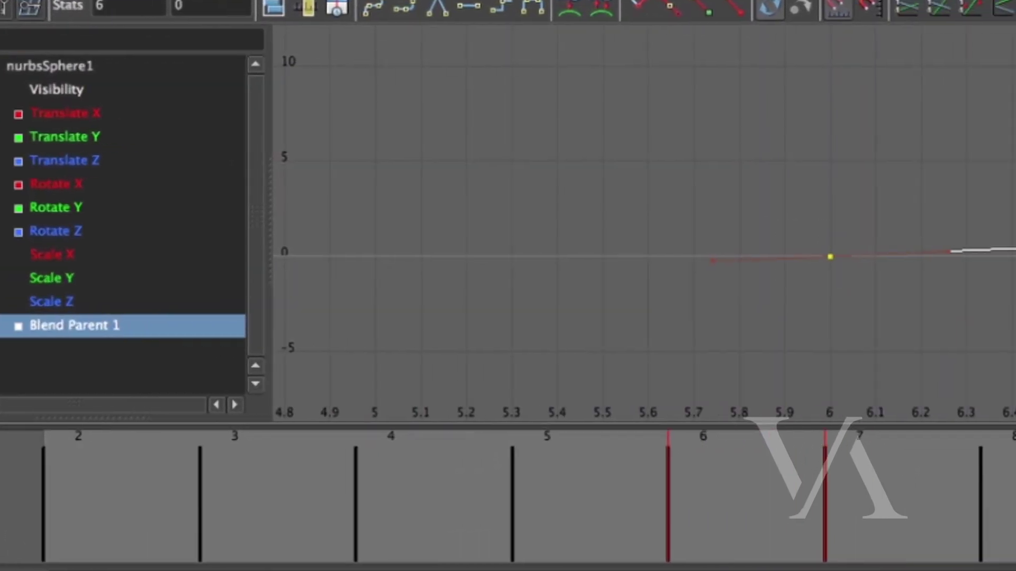
pyautogui.moveTo(783, 186); pyautogui.dragTo(873, 317)
pyautogui.moveTo(908, 221); pyautogui.dragTo(1015, 363)
pyautogui.moveTo(577, 187); pyautogui.dragTo(633, 353)
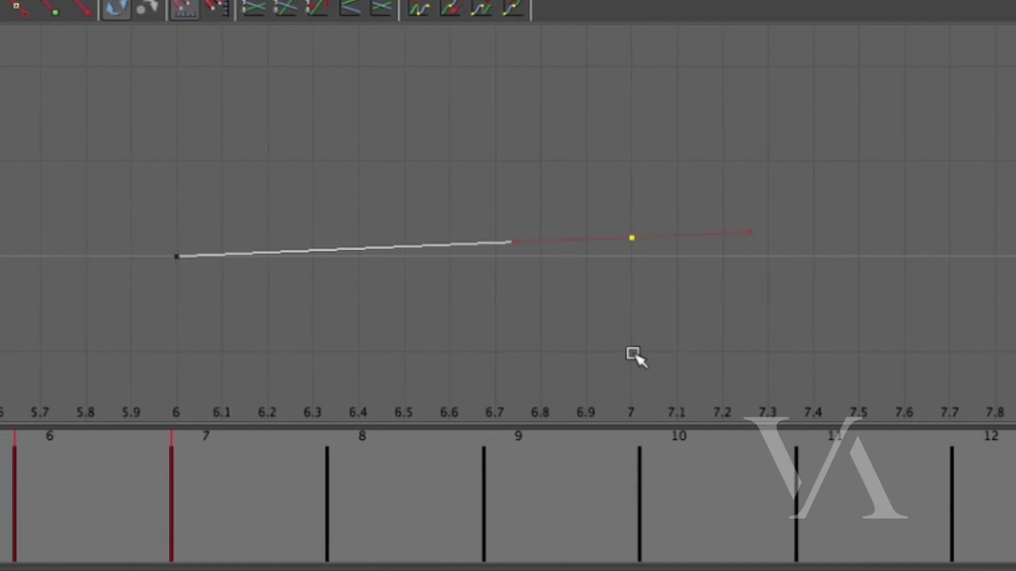
pyautogui.press('a')
pyautogui.keyDown('alt'); pyautogui.moveTo(592, 270); pyautogui.dragTo(469, 310, button='right'); pyautogui.keyUp('alt')
pyautogui.keyDown('alt'); pyautogui.moveTo(469, 310); pyautogui.dragTo(464, 312, button='middle'); pyautogui.keyUp('alt')
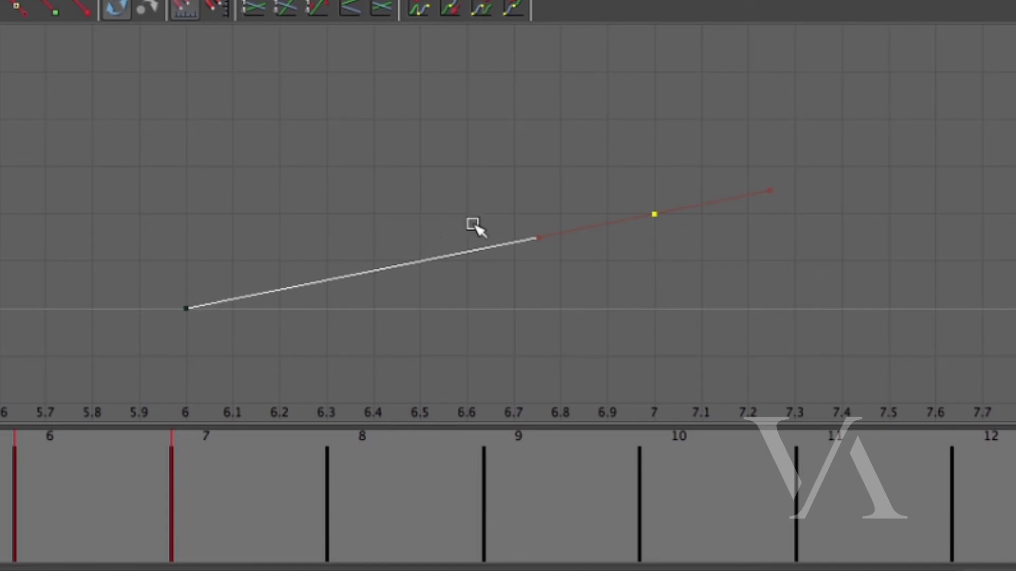
# Step: Select the Blend Parent 1 key at frame 6 and move it to frame 4
pyautogui.click(158, 516)
pyautogui.keyDown('alt'); pyautogui.moveTo(344, 318); pyautogui.dragTo(267, 246, button='right'); pyautogui.keyUp('alt')
pyautogui.moveTo(286, 220); pyautogui.dragTo(369, 309)
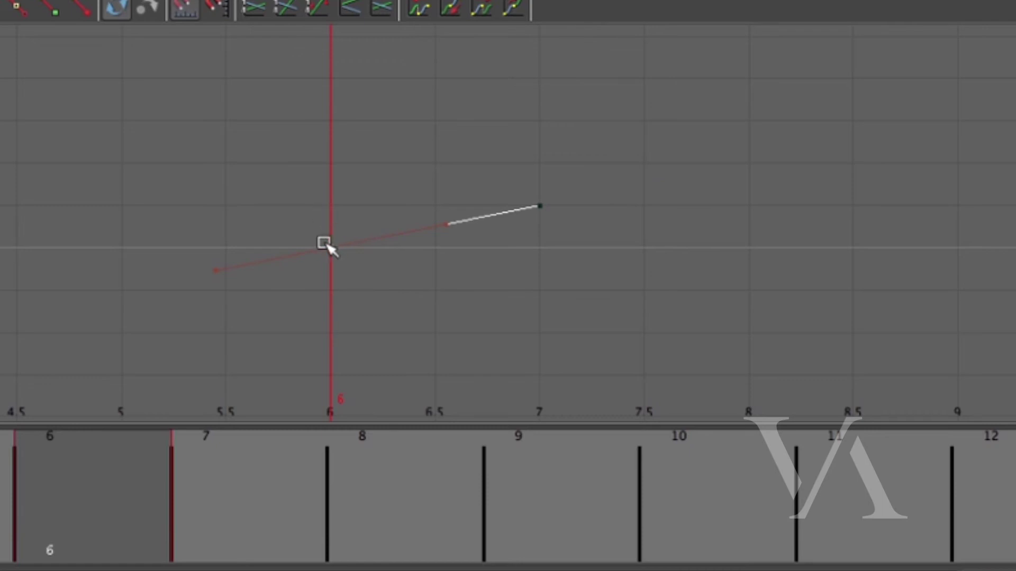
pyautogui.keyDown('shift'); pyautogui.moveTo(353, 317); pyautogui.dragTo(107, 337, button='middle'); pyautogui.keyUp('shift')
pyautogui.hotkey('ctrl', 'z')
pyautogui.keyDown('shift'); pyautogui.moveTo(298, 276); pyautogui.dragTo(0, 321, button='middle'); pyautogui.keyUp('shift')
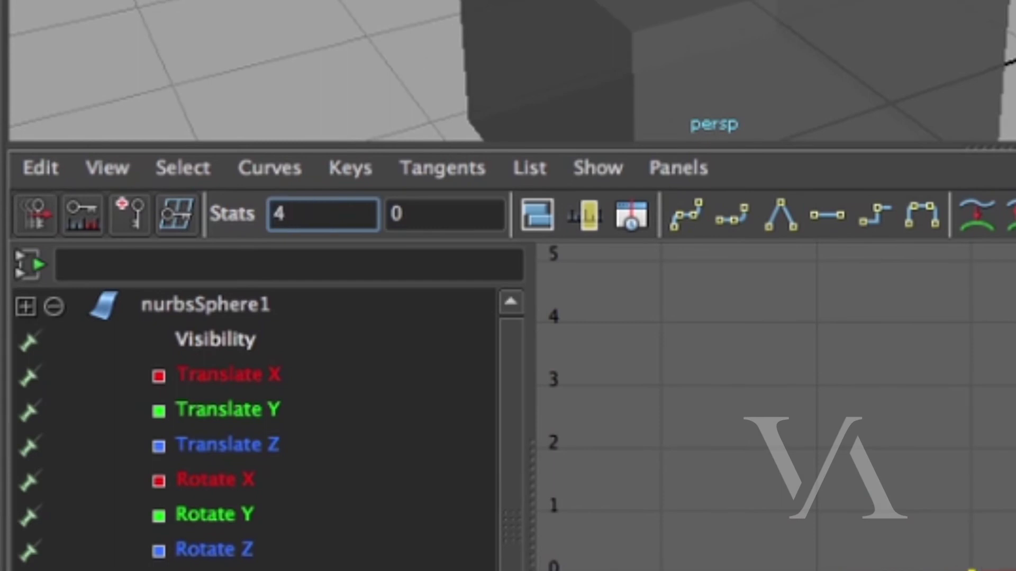
pyautogui.press('Return')
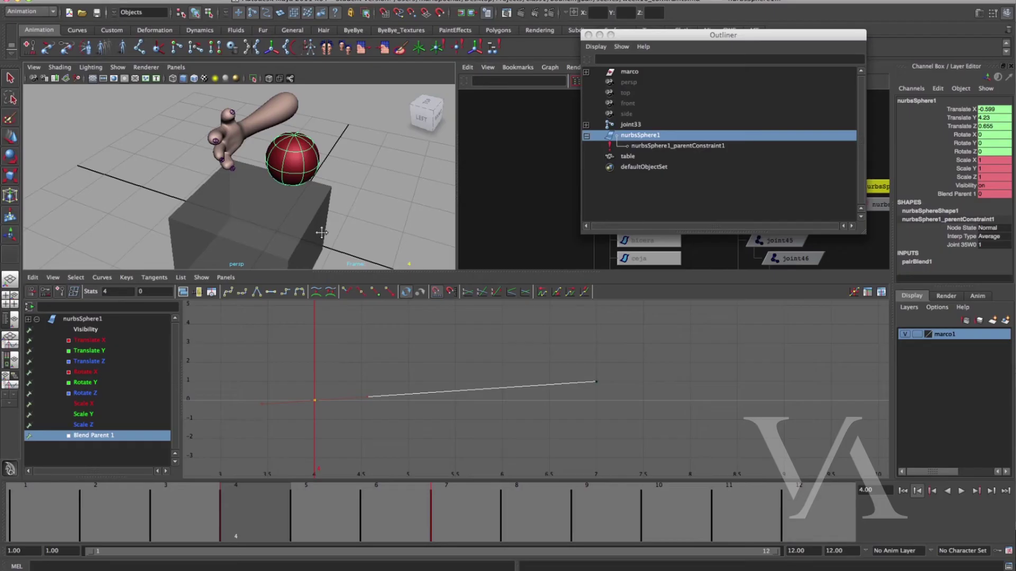
# Step: Scrub the timeline around frames 4 to 6 to examine how the ball moves relative to the hand
pyautogui.click(336, 516)
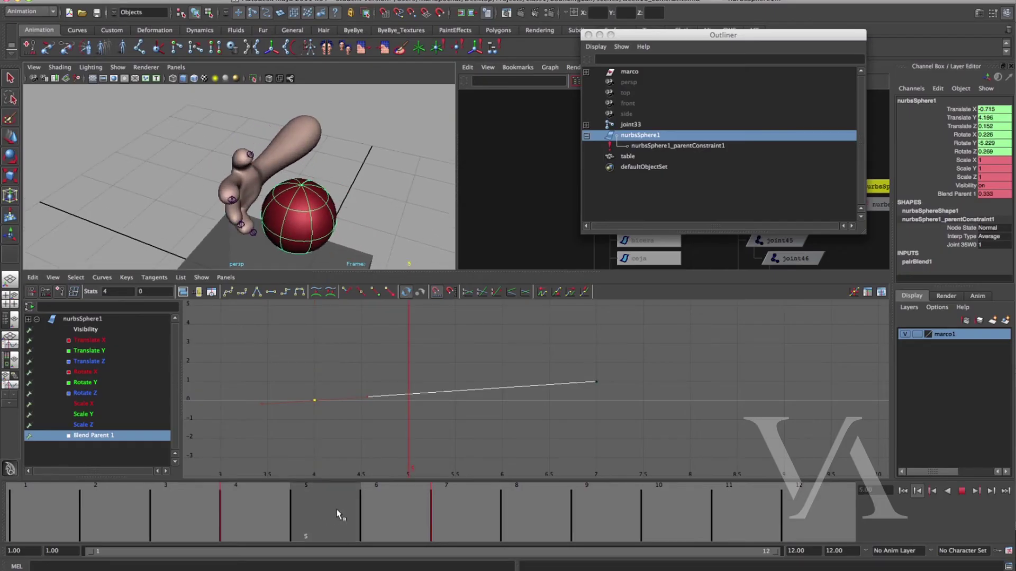
pyautogui.moveTo(337, 516); pyautogui.dragTo(397, 505)
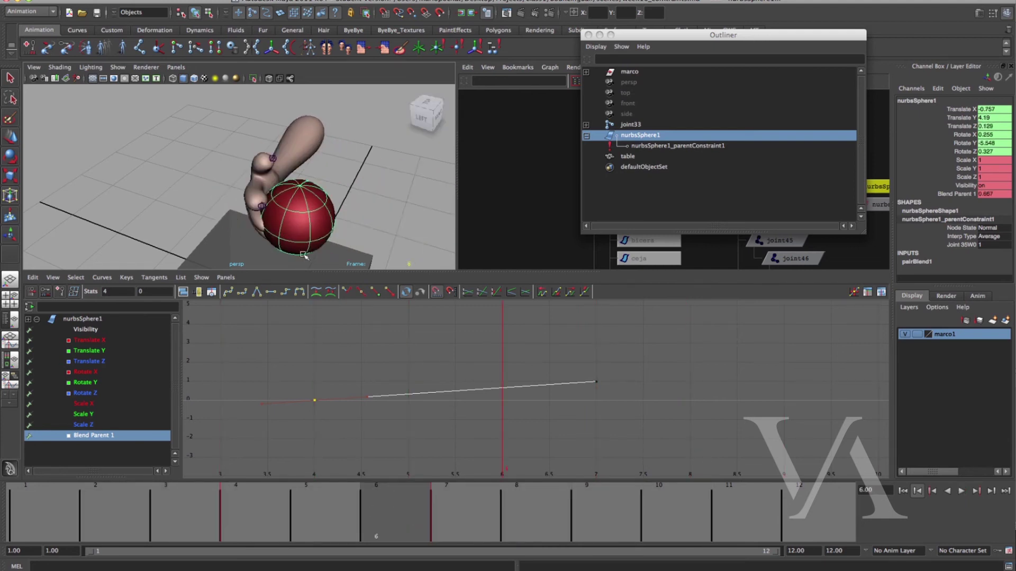
pyautogui.keyDown('alt'); pyautogui.moveTo(300, 195); pyautogui.dragTo(312, 233); pyautogui.keyUp('alt')
pyautogui.keyDown('alt'); pyautogui.moveTo(312, 233); pyautogui.dragTo(378, 233, button='right'); pyautogui.keyUp('alt')
pyautogui.click(187, 516)
pyautogui.moveTo(191, 519); pyautogui.dragTo(352, 551)
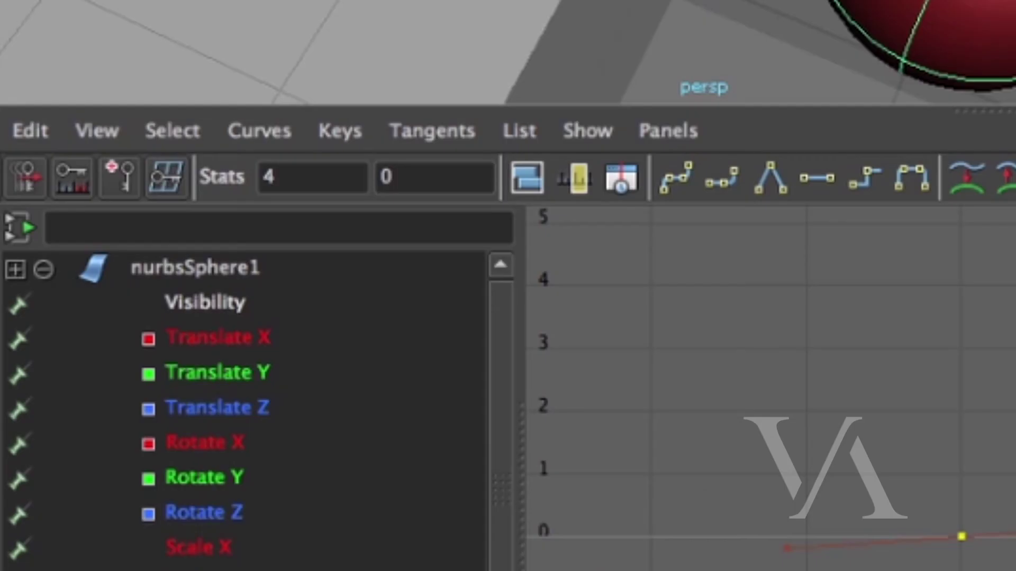
# Step: Select the Blend Parent 1 key at frame 4 and set its time back to frame 6
pyautogui.moveTo(907, 467); pyautogui.dragTo(983, 569)
pyautogui.click(277, 177)
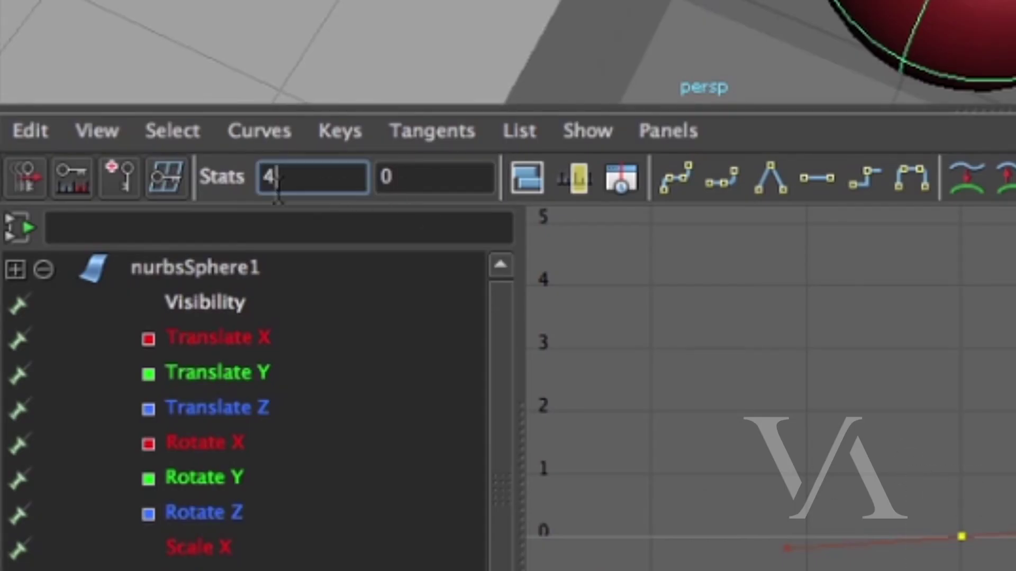
pyautogui.press('Return')
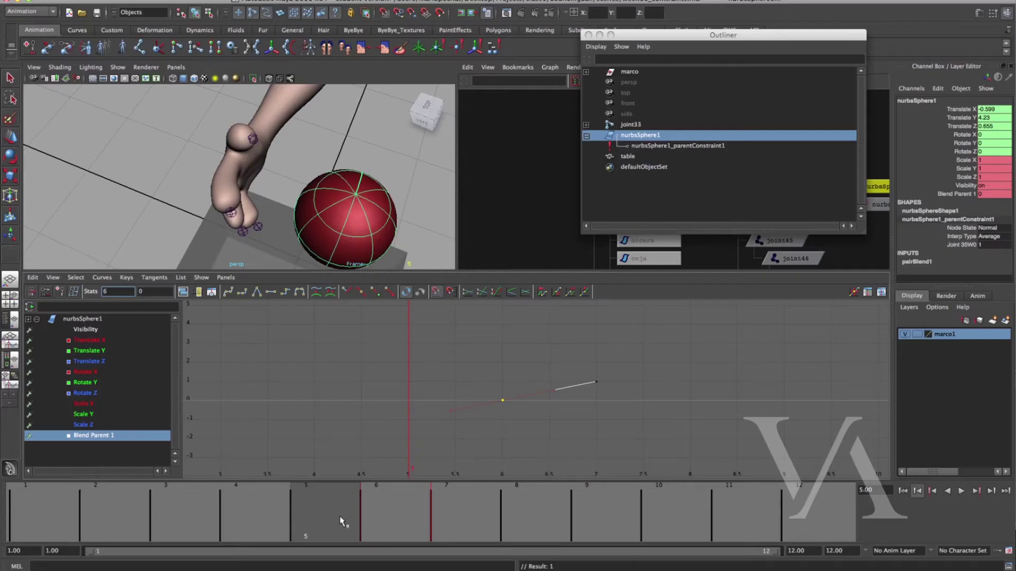
# Step: Examine the ball against the hand at frames 6 and 7 in an enlarged perspective view
pyautogui.moveTo(344, 523); pyautogui.dragTo(394, 523)
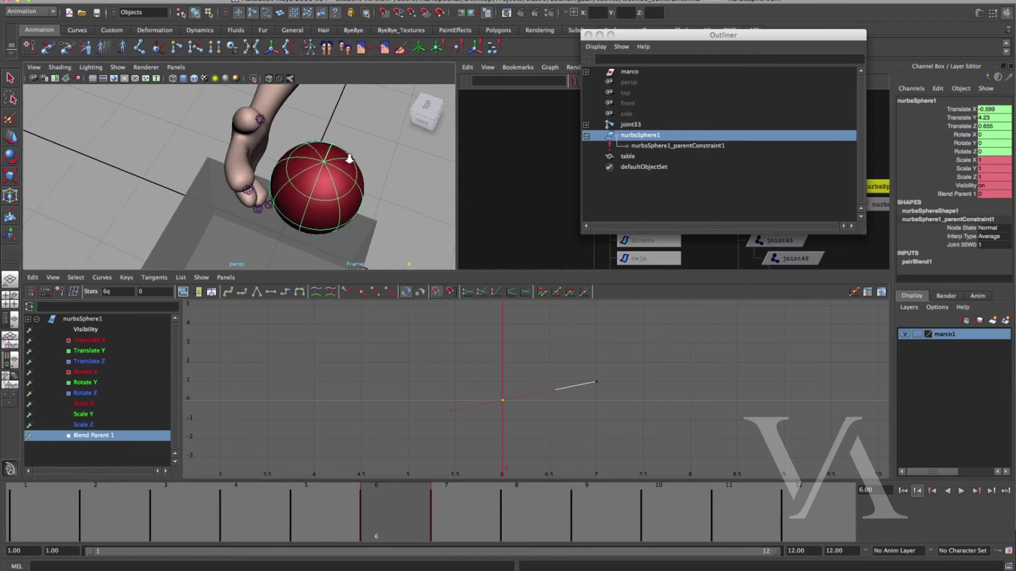
pyautogui.press('space')
pyautogui.keyDown('alt'); pyautogui.moveTo(486, 293); pyautogui.dragTo(399, 297, button='middle'); pyautogui.keyUp('alt')
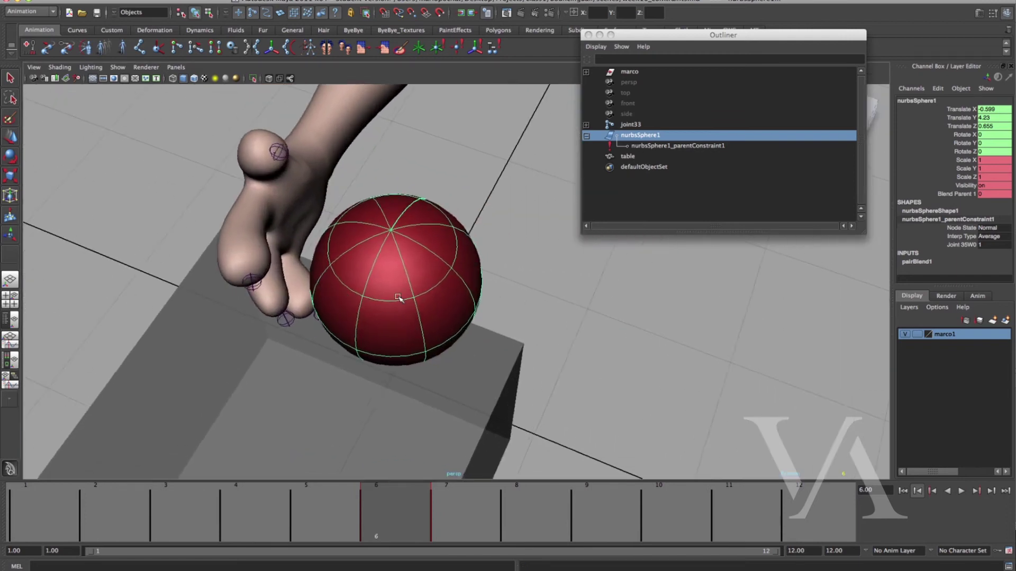
pyautogui.keyDown('alt'); pyautogui.moveTo(399, 297); pyautogui.dragTo(392, 281); pyautogui.keyUp('alt')
pyautogui.keyDown('alt'); pyautogui.moveTo(392, 281); pyautogui.dragTo(366, 308, button='right'); pyautogui.keyUp('alt')
pyautogui.click(442, 513)
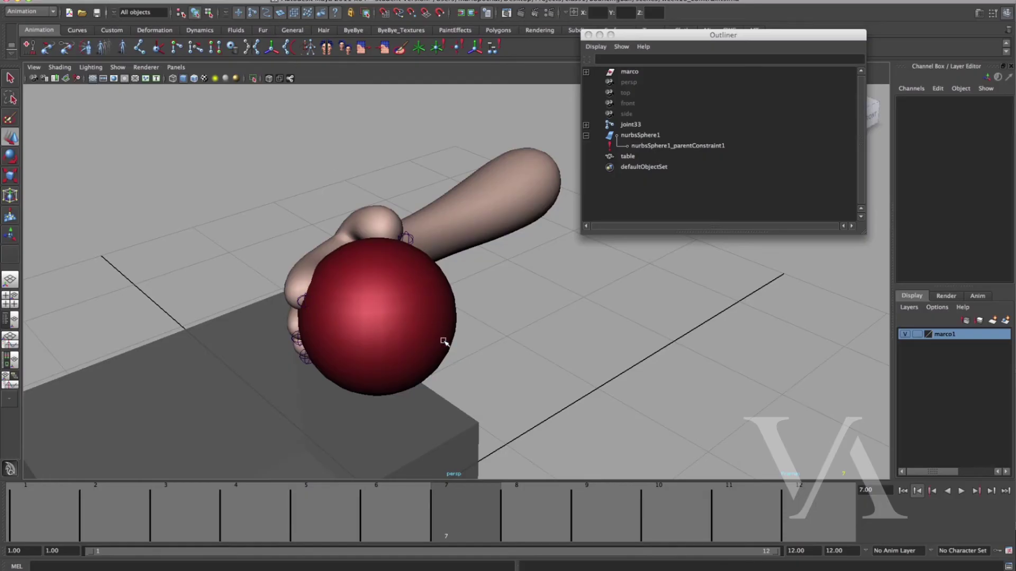
# Step: Select the ball at frame 7 and try to move it away from the hand
pyautogui.click(394, 325)
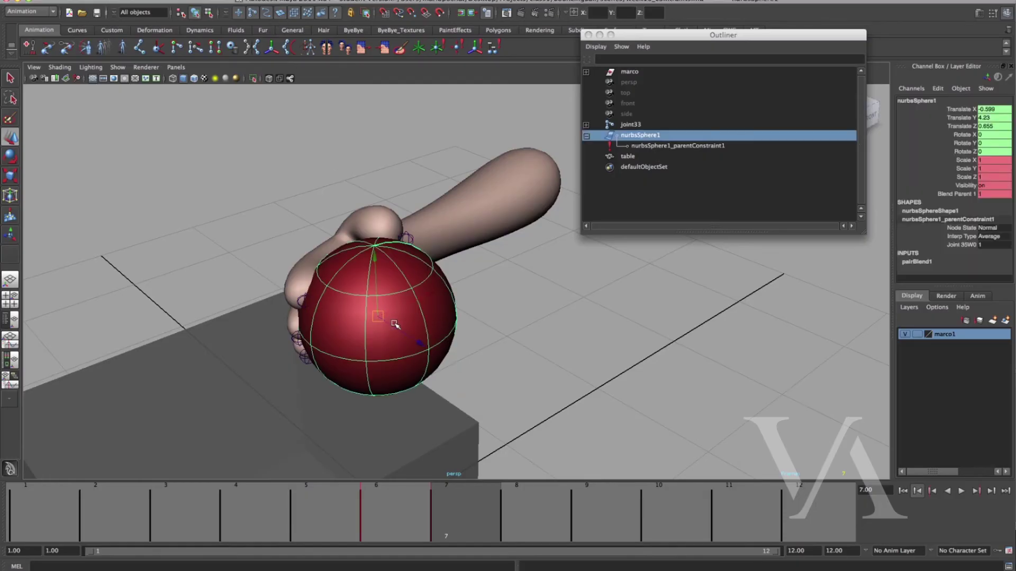
pyautogui.moveTo(429, 296); pyautogui.dragTo(471, 276, button='middle')
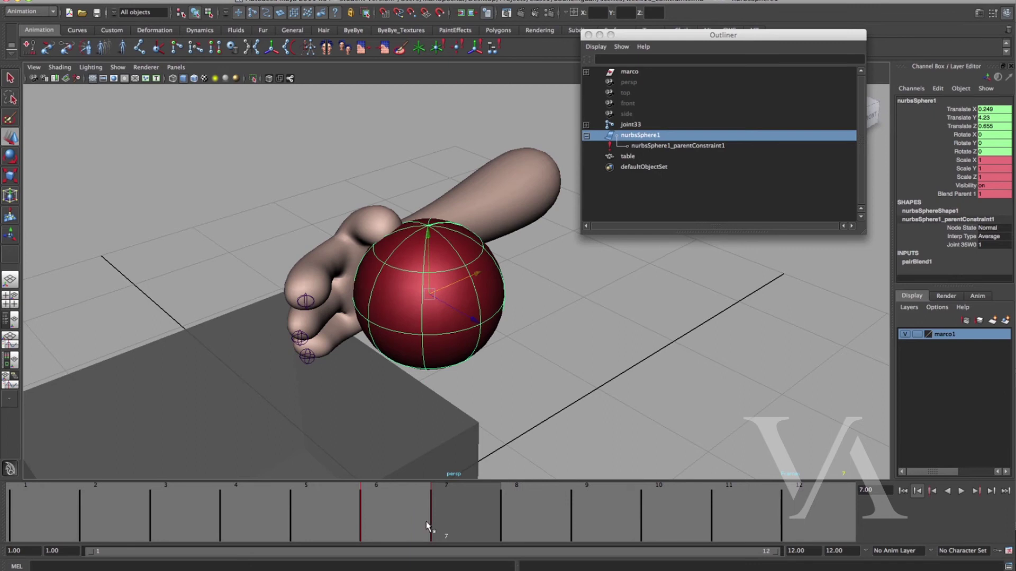
pyautogui.hotkey('alt', 'v')
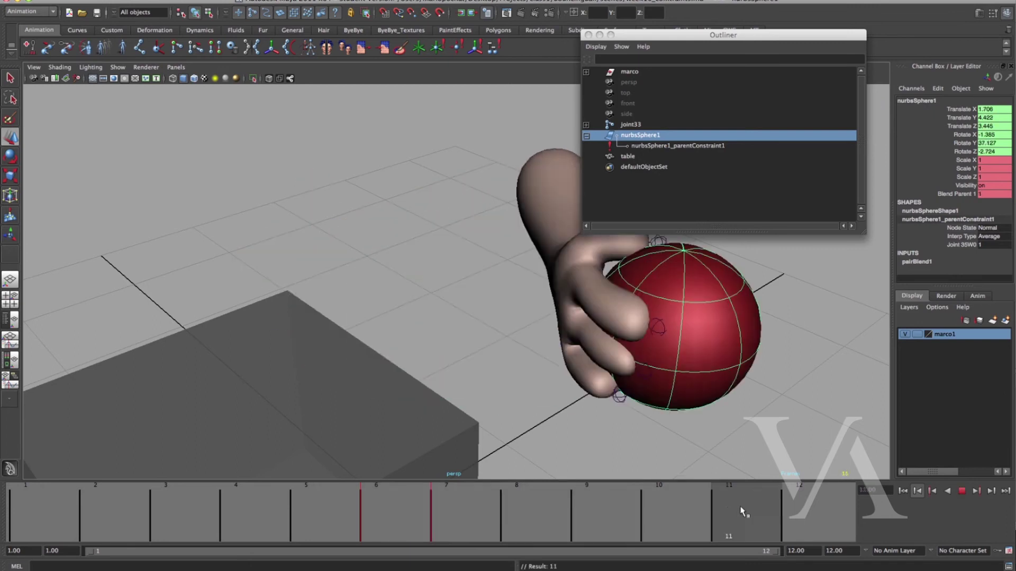
# Step: Scrub and play the timeline between frames 7 and 11 to examine how the ball follows the hand
pyautogui.click(456, 524)
pyautogui.moveTo(442, 526); pyautogui.dragTo(760, 511)
pyautogui.keyDown('alt'); pyautogui.moveTo(534, 381); pyautogui.dragTo(442, 397); pyautogui.keyUp('alt')
pyautogui.moveTo(396, 541); pyautogui.dragTo(459, 508)
pyautogui.hotkey('alt', 'v')
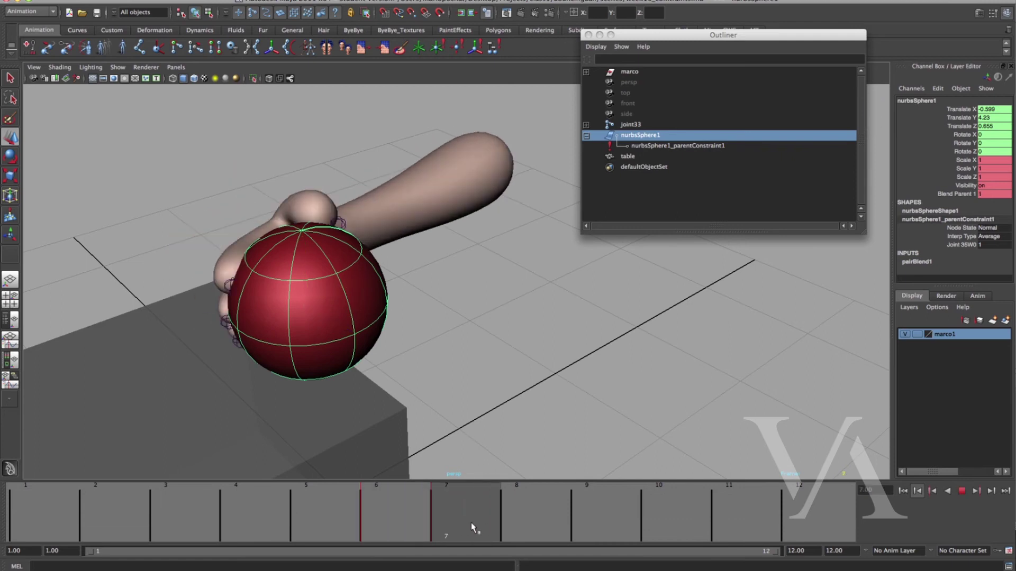
# Step: Try moving the ball off the hand again at frame 7 and examine its translate and rotate channels
pyautogui.moveTo(367, 279); pyautogui.dragTo(431, 254)
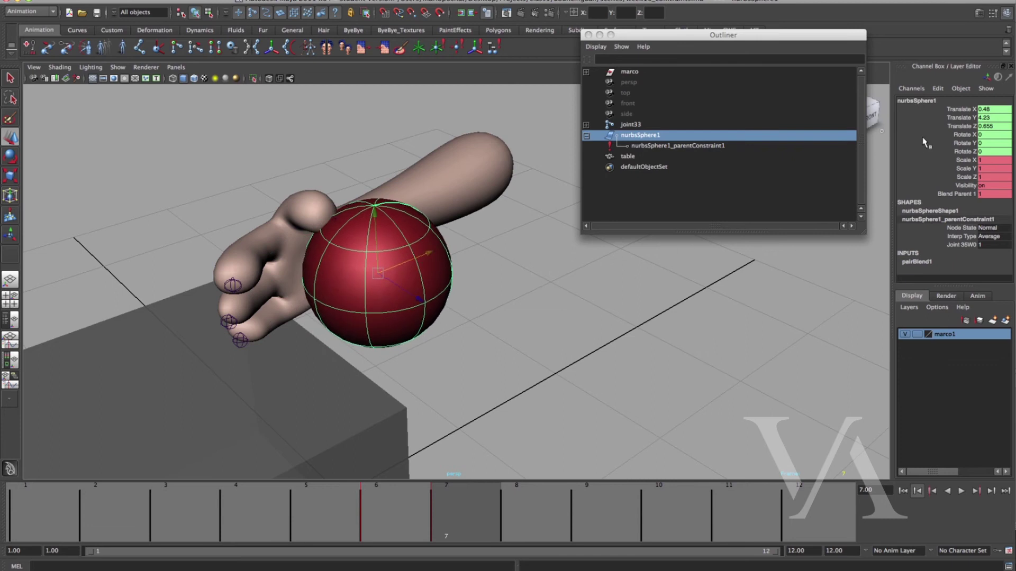
pyautogui.moveTo(934, 152); pyautogui.dragTo(931, 110)
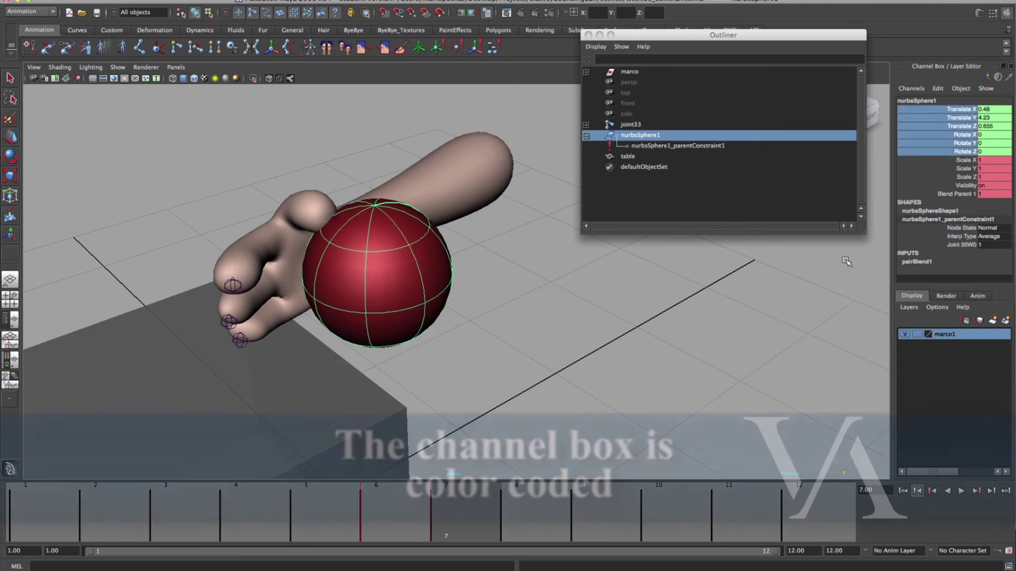
pyautogui.click(858, 291)
pyautogui.click(423, 306)
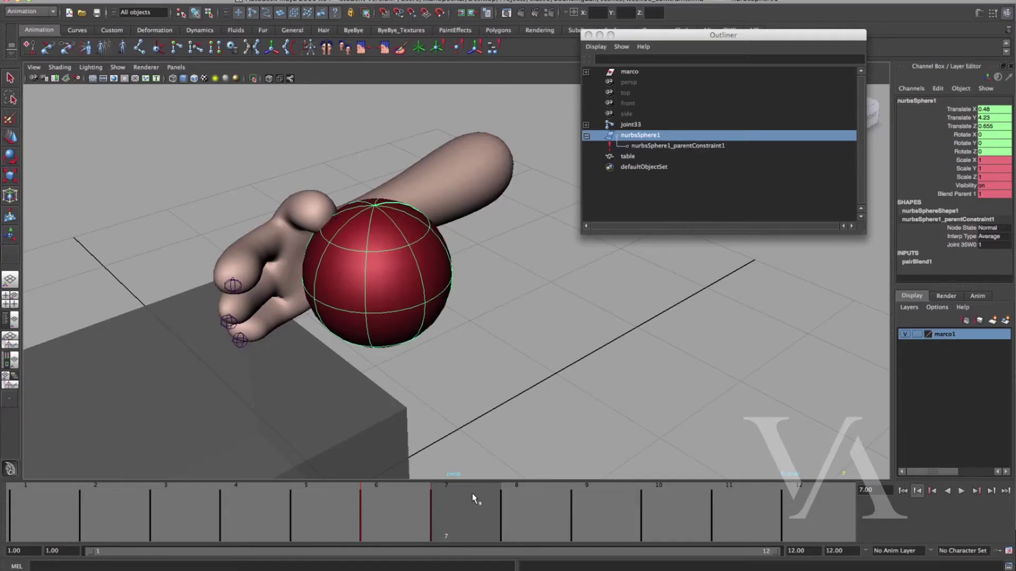
pyautogui.click(429, 517)
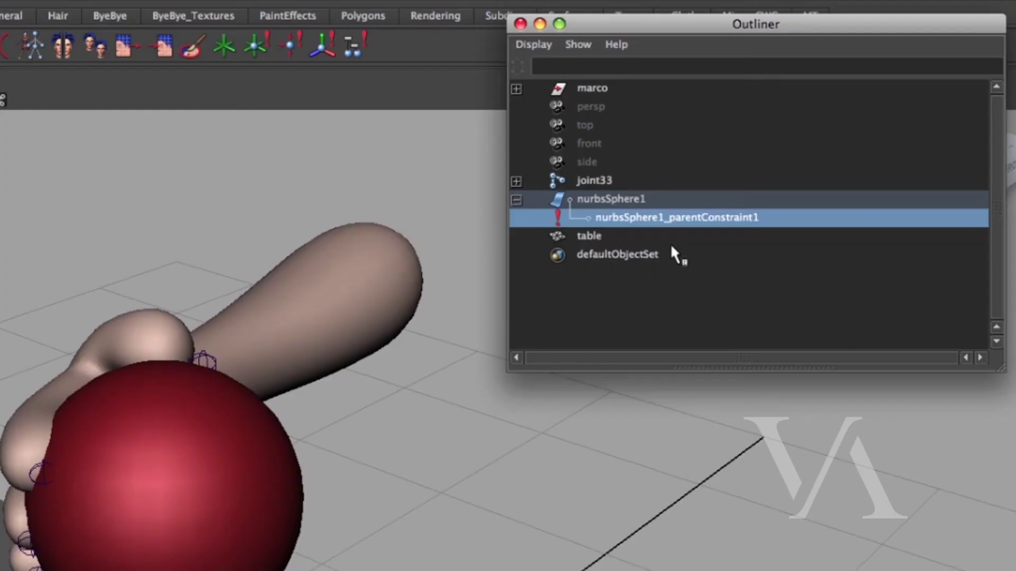
# Step: Delete the ball's parent constraint and scrub the animation to check the ball without it
pyautogui.press('Delete')
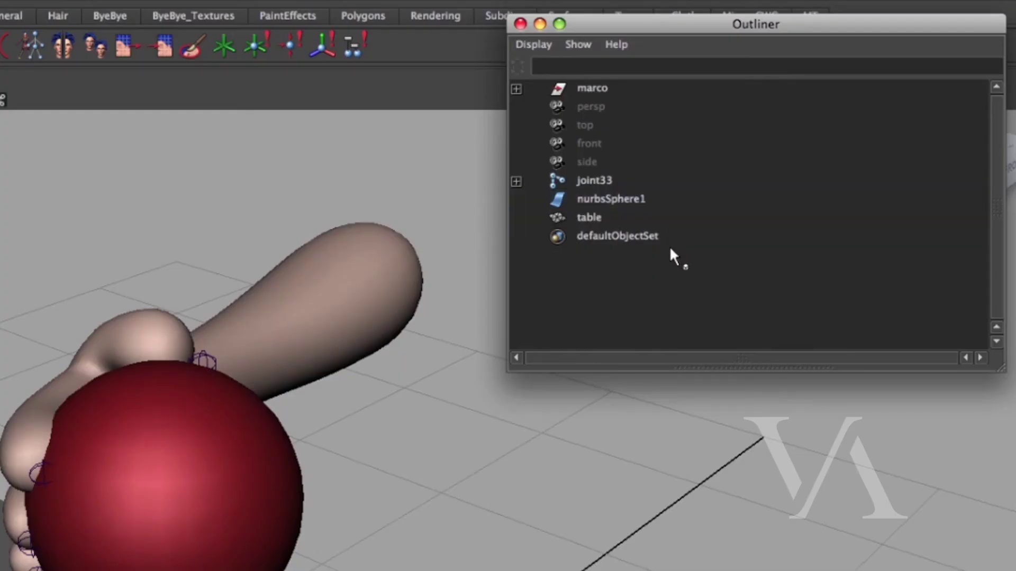
pyautogui.moveTo(394, 554); pyautogui.dragTo(562, 555)
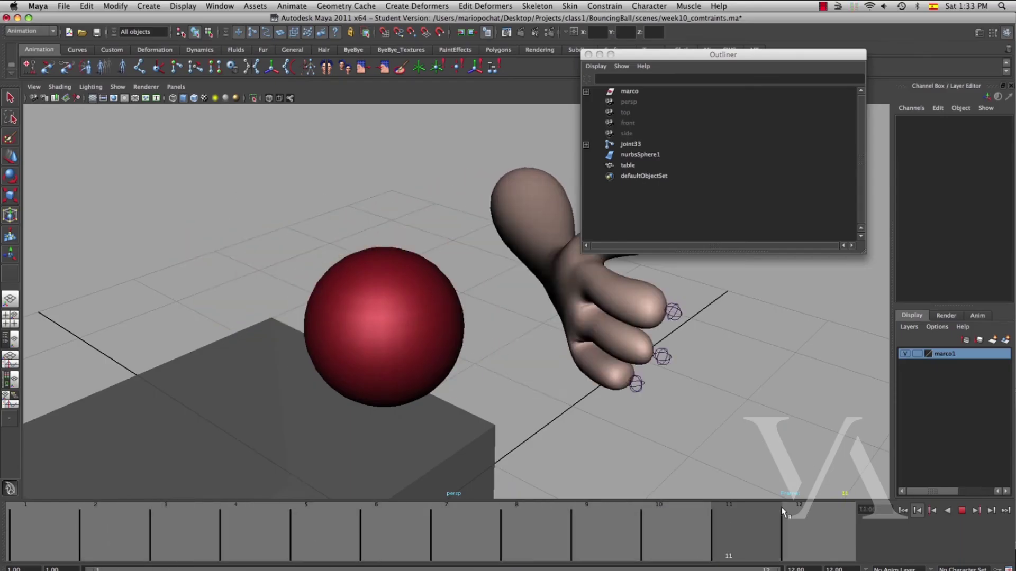
pyautogui.hotkey('alt', 'v')
# Step: Select the ball, restore the multi-pane layout, and reposition and widen the Outliner over the graph editor
pyautogui.click(451, 363)
pyautogui.press('space')
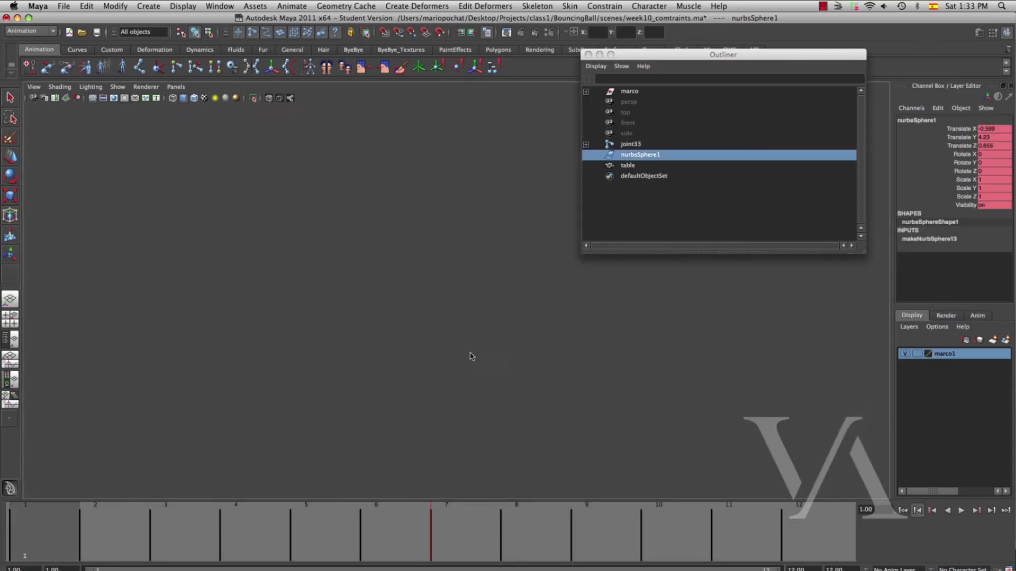
pyautogui.moveTo(671, 55); pyautogui.dragTo(121, 310)
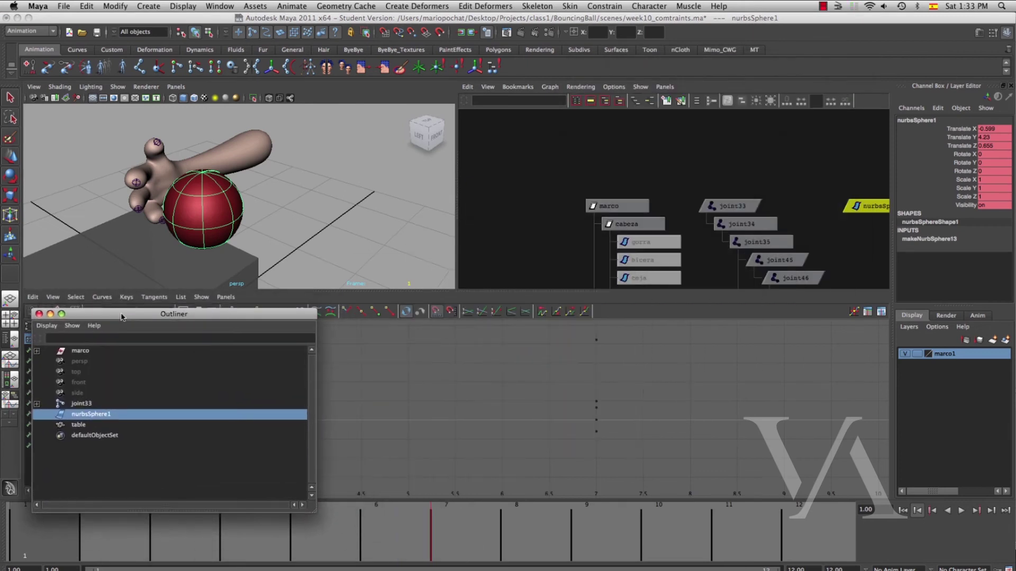
pyautogui.moveTo(316, 504); pyautogui.dragTo(358, 486)
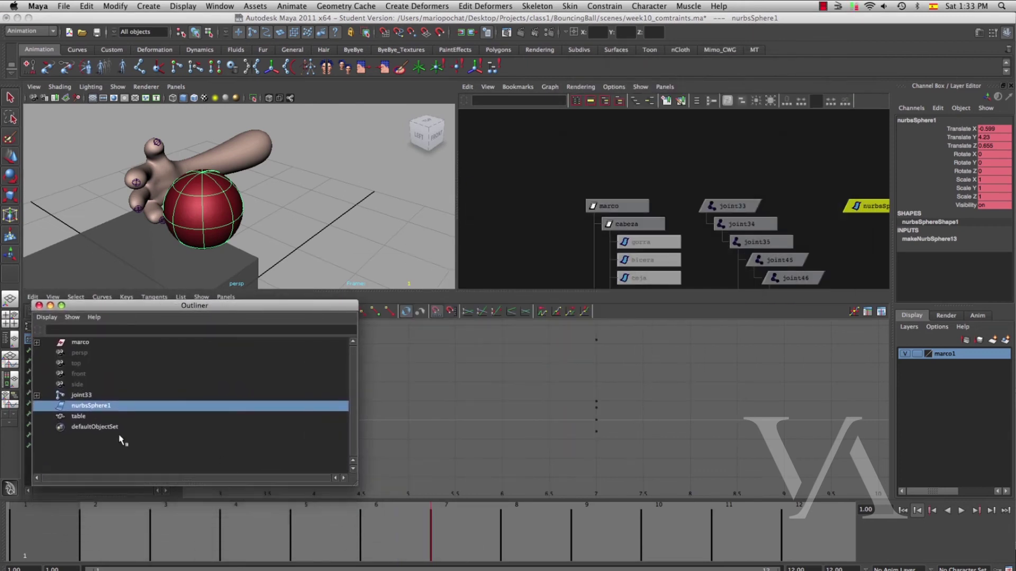
pyautogui.click(95, 397)
pyautogui.click(99, 406)
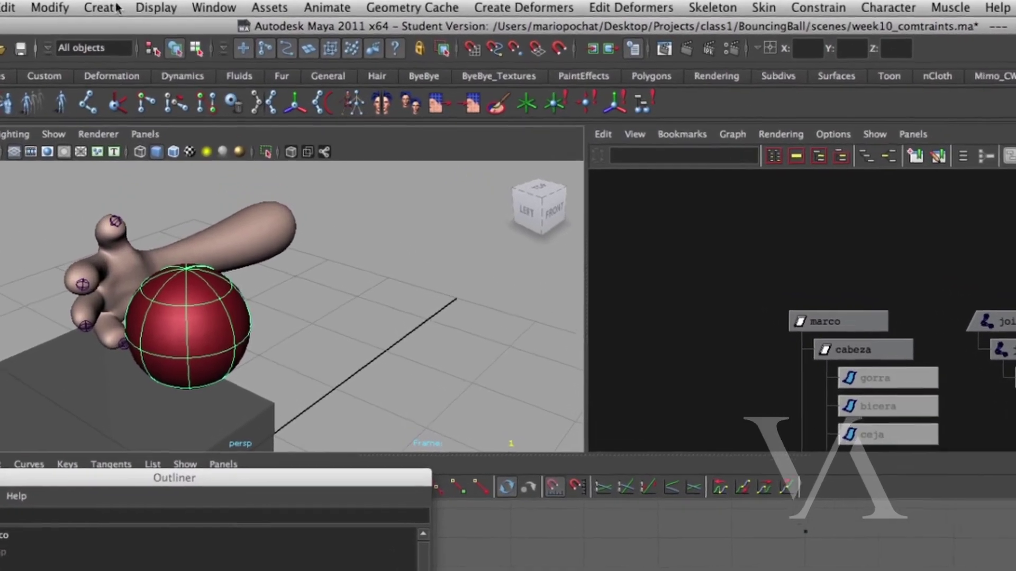
# Step: Create a locator and raise it along the Y axis toward the ball
pyautogui.click(118, 7)
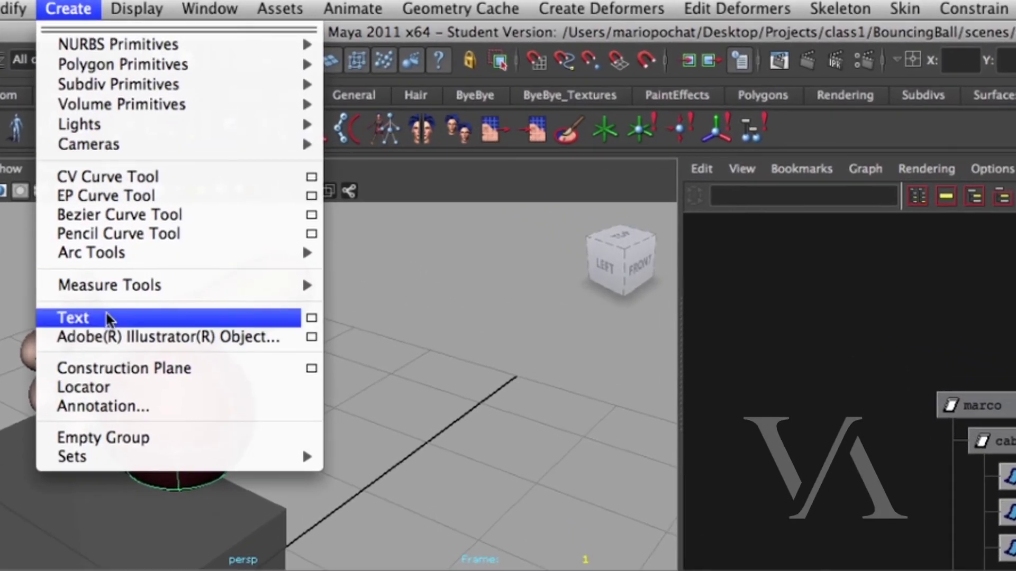
pyautogui.click(108, 387)
pyautogui.keyDown('alt'); pyautogui.moveTo(388, 439); pyautogui.dragTo(388, 369, button='middle'); pyautogui.keyUp('alt')
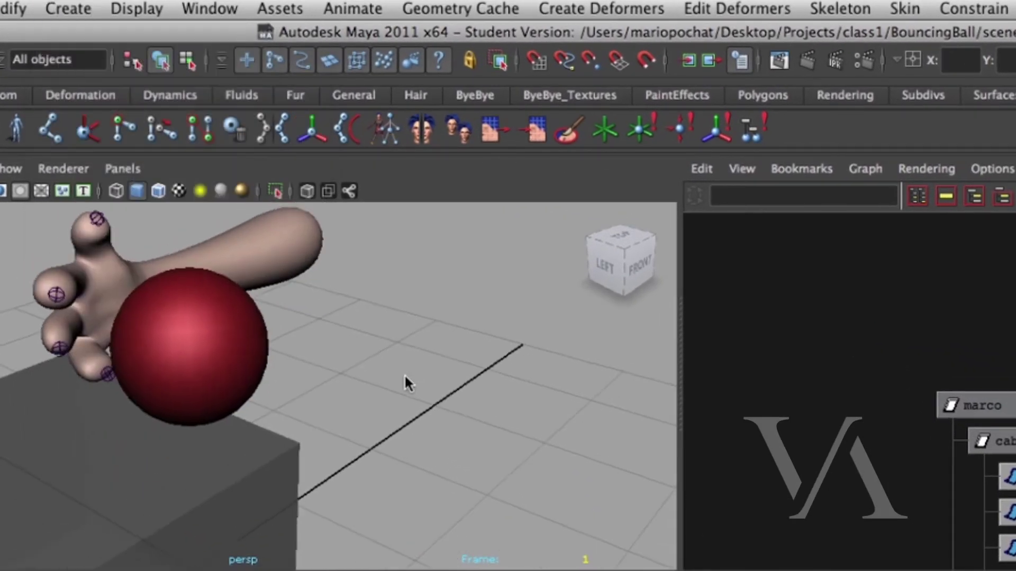
pyautogui.keyDown('alt'); pyautogui.moveTo(387, 370); pyautogui.dragTo(243, 391, button='right'); pyautogui.keyUp('alt')
pyautogui.press('w')
pyautogui.moveTo(220, 401); pyautogui.dragTo(219, 326)
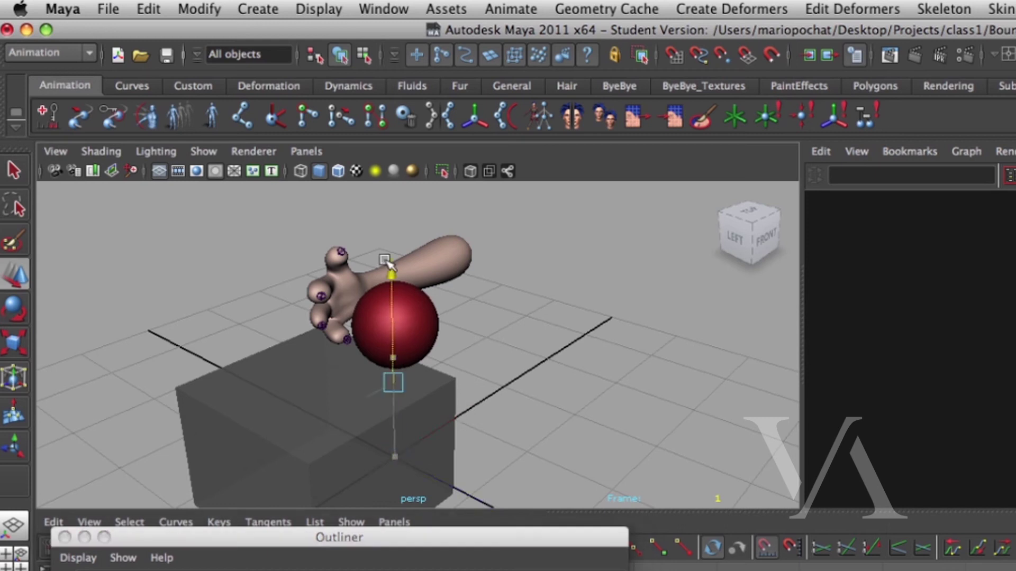
# Step: Move the locator closer to the ball and scale it up uniformly to about 1.56
pyautogui.keyDown('alt'); pyautogui.moveTo(450, 360); pyautogui.dragTo(537, 474, button='right'); pyautogui.keyUp('alt')
pyautogui.keyDown('alt'); pyautogui.moveTo(537, 473); pyautogui.dragTo(531, 446); pyautogui.keyUp('alt')
pyautogui.moveTo(515, 396); pyautogui.dragTo(488, 426)
pyautogui.press('r')
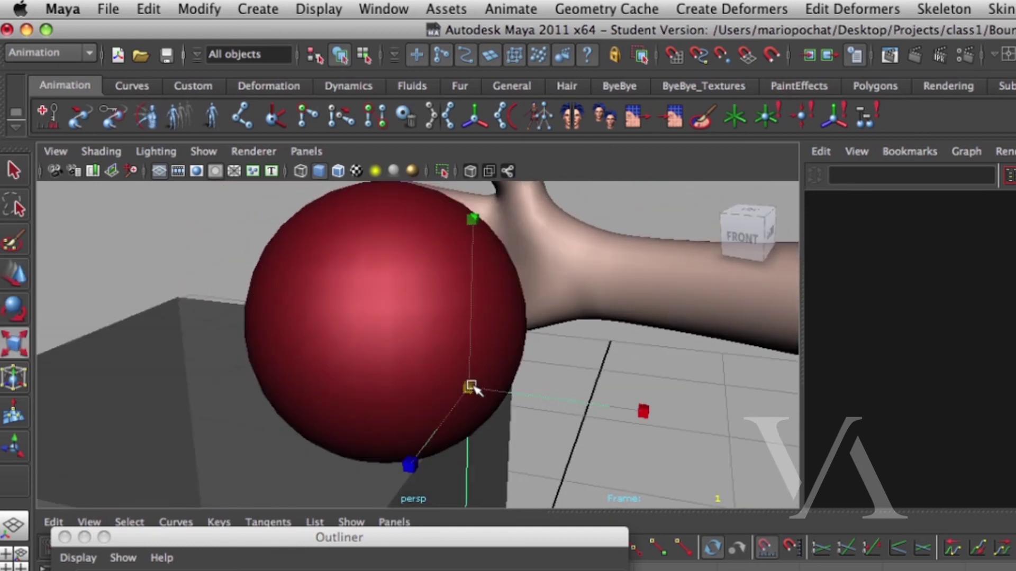
# Step: Align the locator with the ball's centre in the front view
pyautogui.press('space')
pyautogui.moveTo(577, 406); pyautogui.dragTo(593, 449)
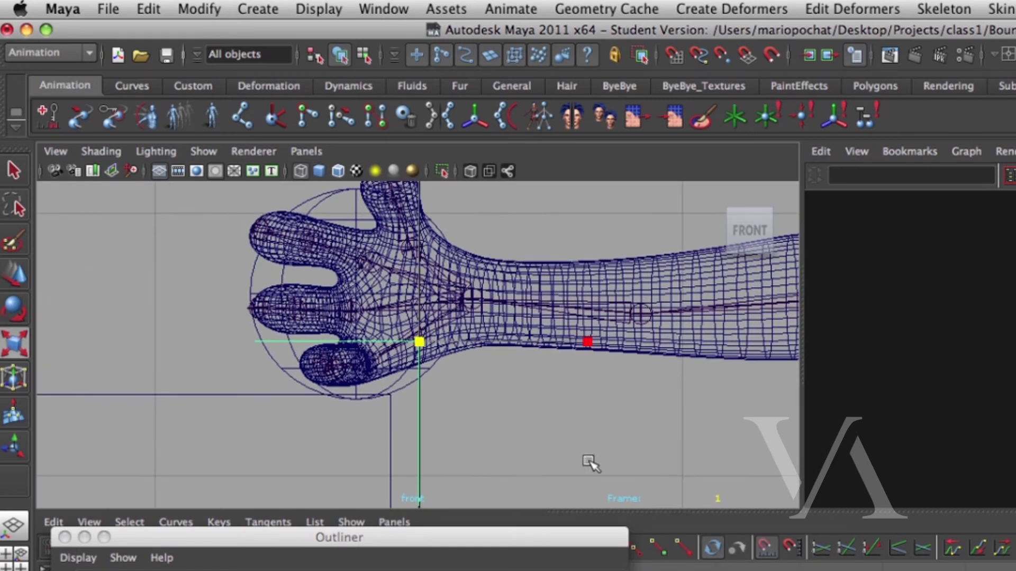
pyautogui.press('w')
pyautogui.moveTo(420, 344); pyautogui.dragTo(366, 299)
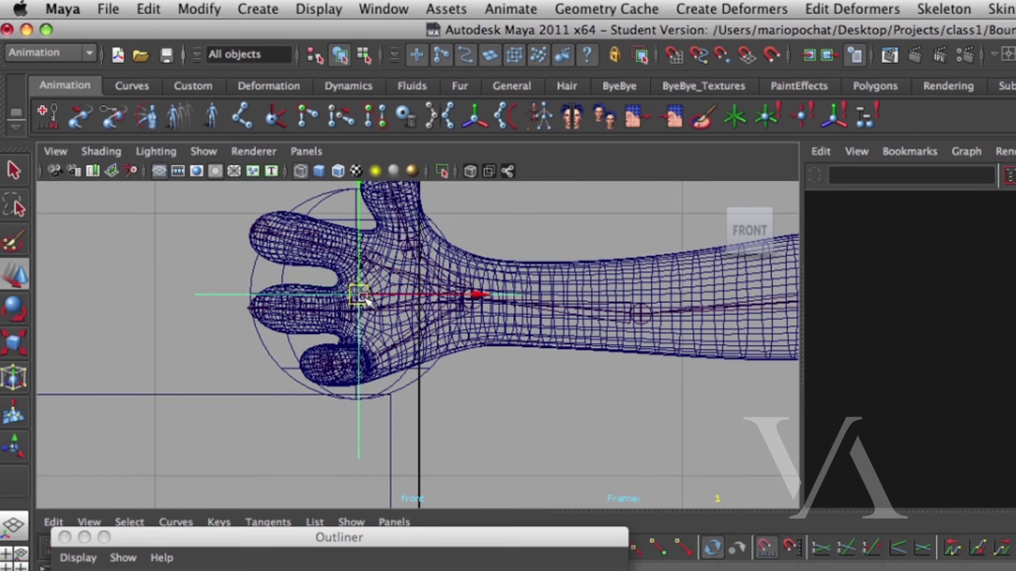
# Step: Align the locator with the ball's centre in the top view
pyautogui.keyDown('alt'); pyautogui.moveTo(373, 317); pyautogui.dragTo(699, 392, button='right'); pyautogui.keyUp('alt')
pyautogui.keyDown('alt'); pyautogui.moveTo(371, 323); pyautogui.dragTo(545, 465, button='middle'); pyautogui.keyUp('alt')
pyautogui.keyDown('alt'); pyautogui.moveTo(545, 465); pyautogui.dragTo(687, 465, button='right'); pyautogui.keyUp('alt')
pyautogui.keyDown('alt'); pyautogui.moveTo(503, 372); pyautogui.dragTo(826, 462, button='right'); pyautogui.keyUp('alt')
pyautogui.moveTo(606, 439); pyautogui.dragTo(562, 443)
pyautogui.press('space')
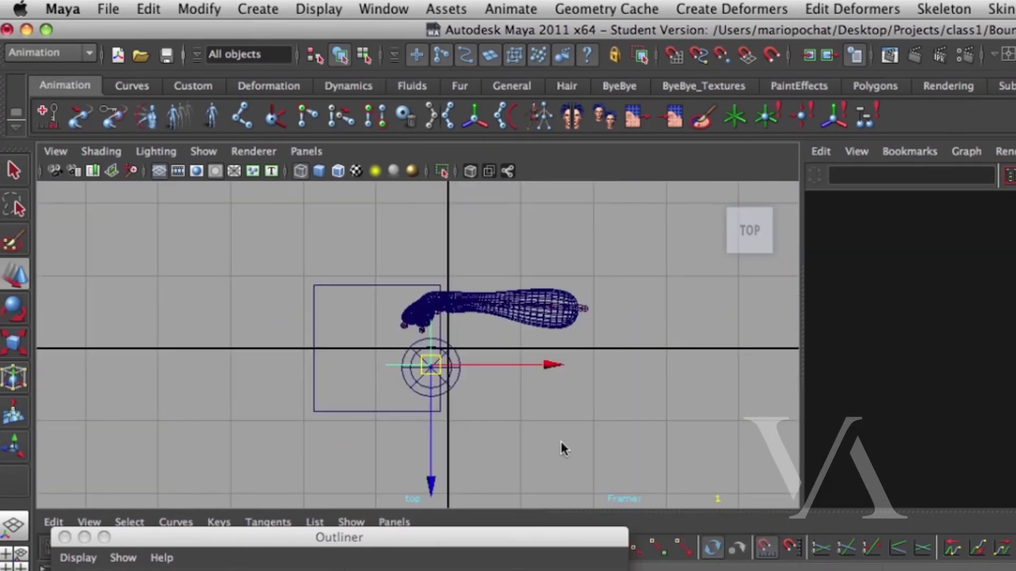
pyautogui.scroll(10, 566, 449)
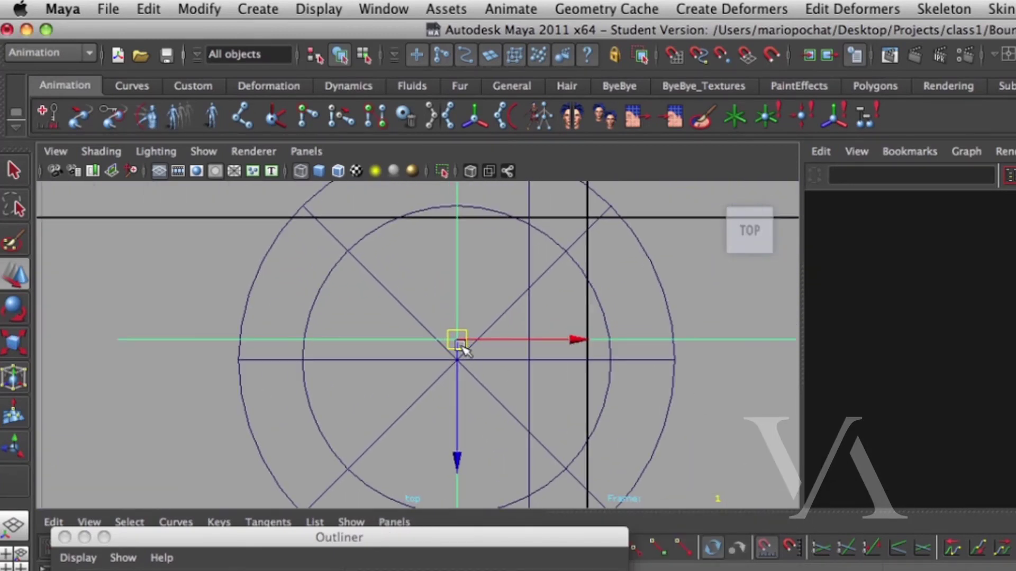
pyautogui.press('q')
pyautogui.scroll(-4, 582, 344)
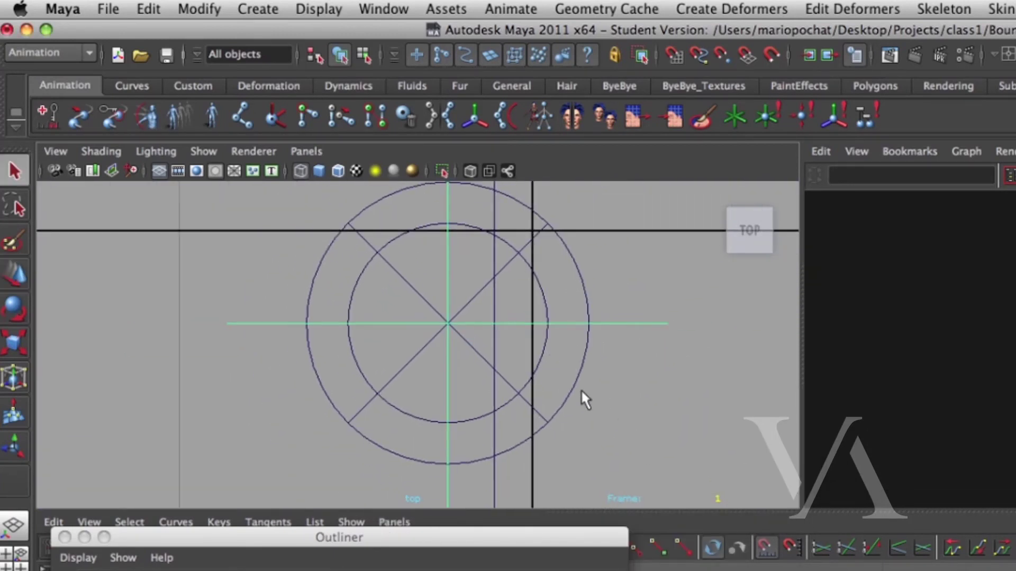
# Step: Select the ball and then the locator, and point-constrain the locator to the ball
pyautogui.click(623, 323)
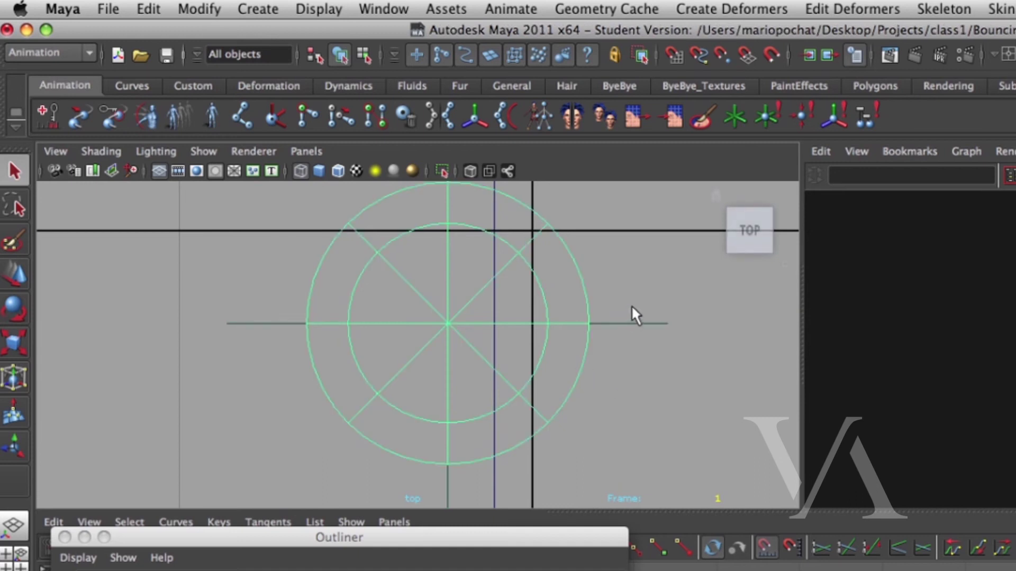
pyautogui.keyDown('shift'); pyautogui.moveTo(639, 292); pyautogui.dragTo(642, 363); pyautogui.keyUp('shift')
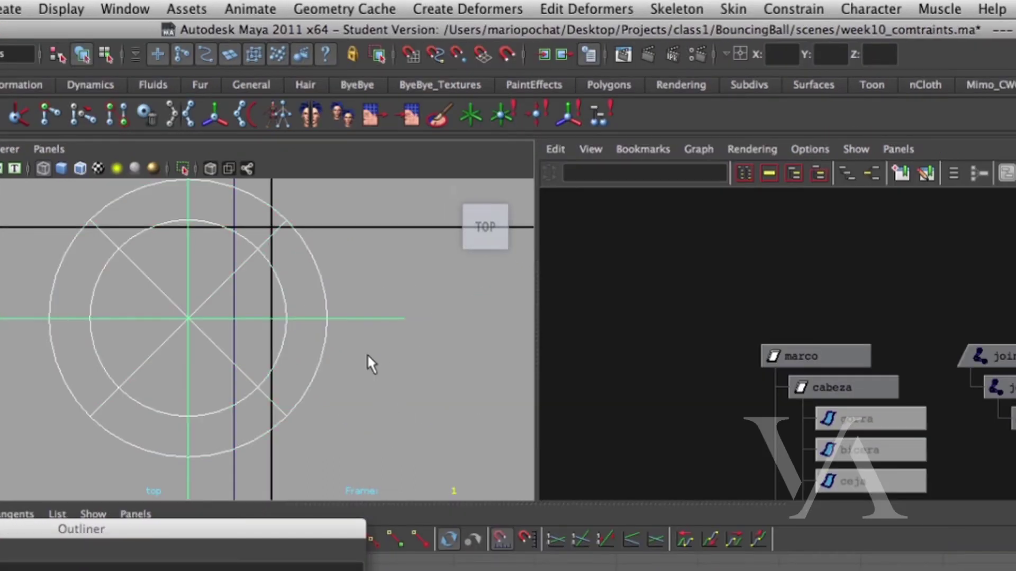
pyautogui.click(789, 7)
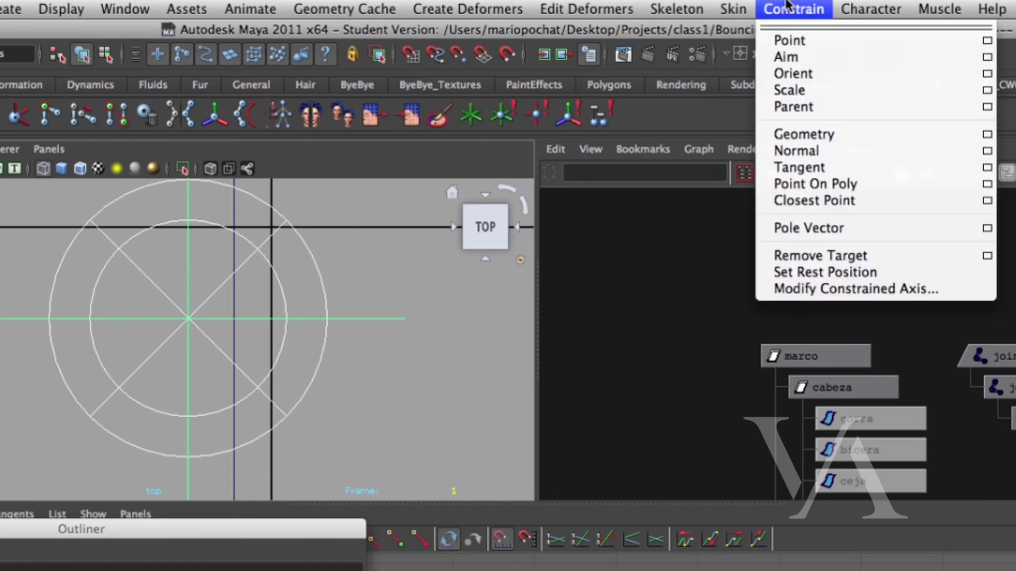
pyautogui.click(788, 41)
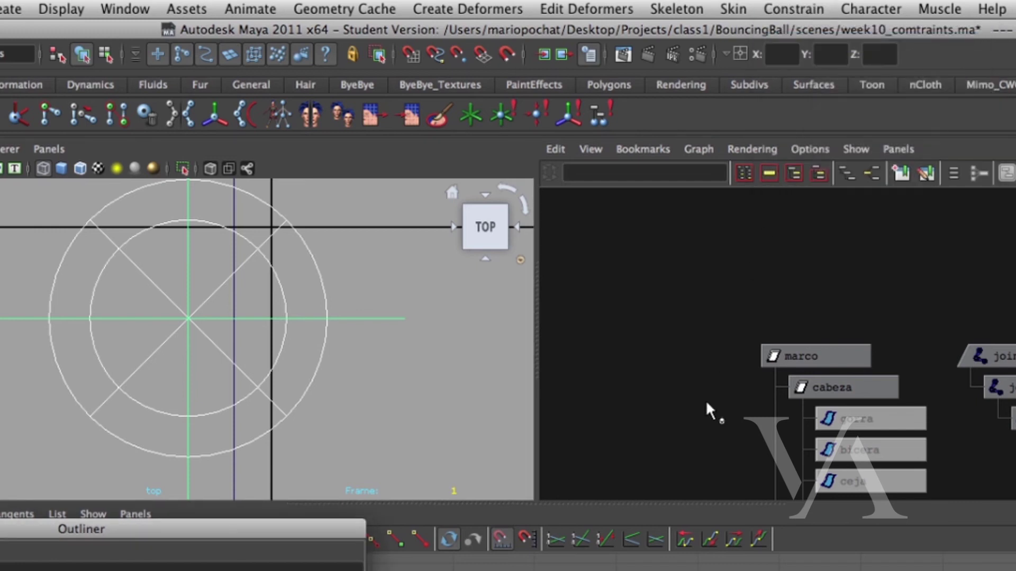
# Step: Expand the locator in the Outliner and delete its point constraint
pyautogui.click(405, 373)
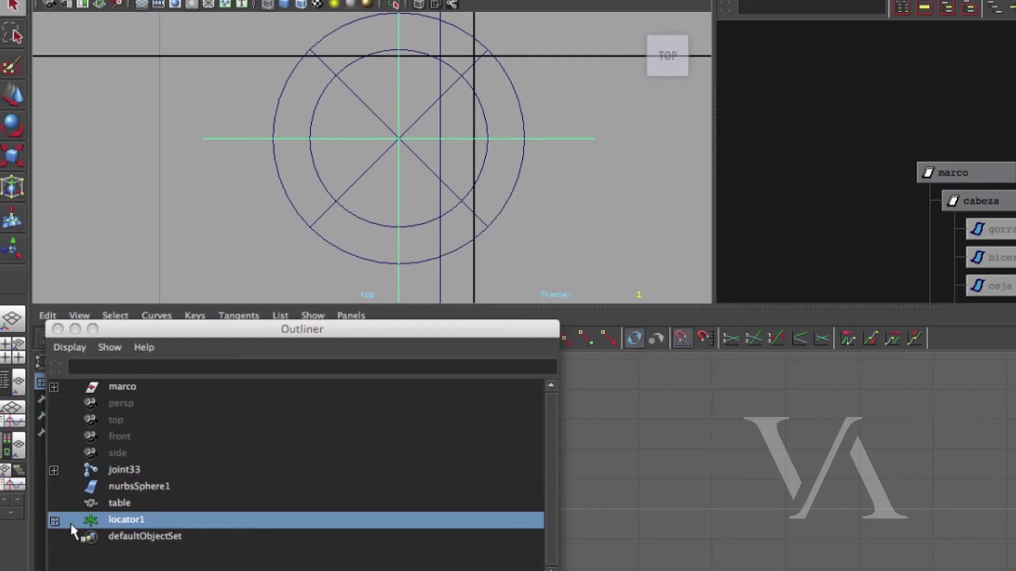
pyautogui.click(55, 520)
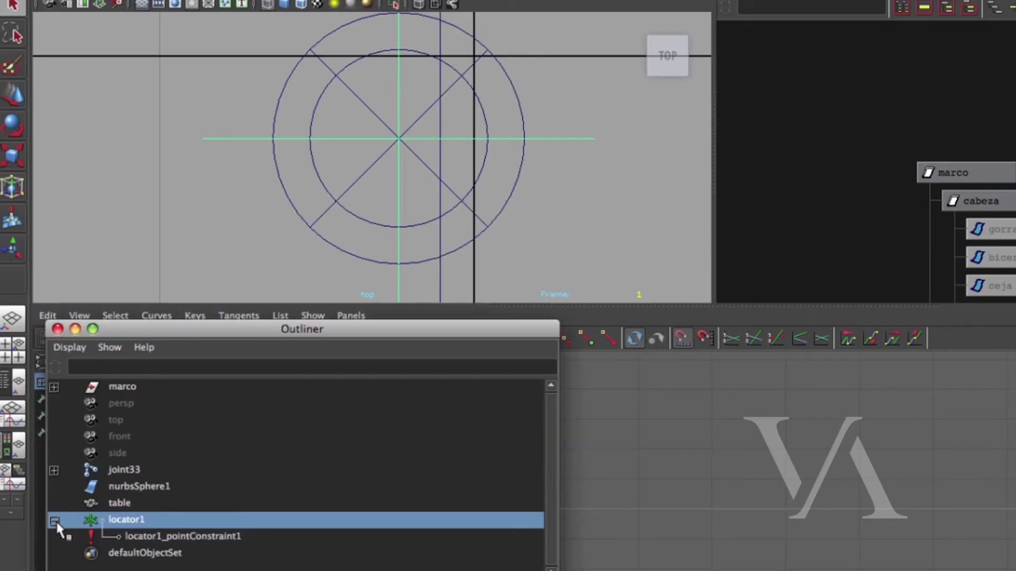
pyautogui.click(243, 538)
pyautogui.press('Delete')
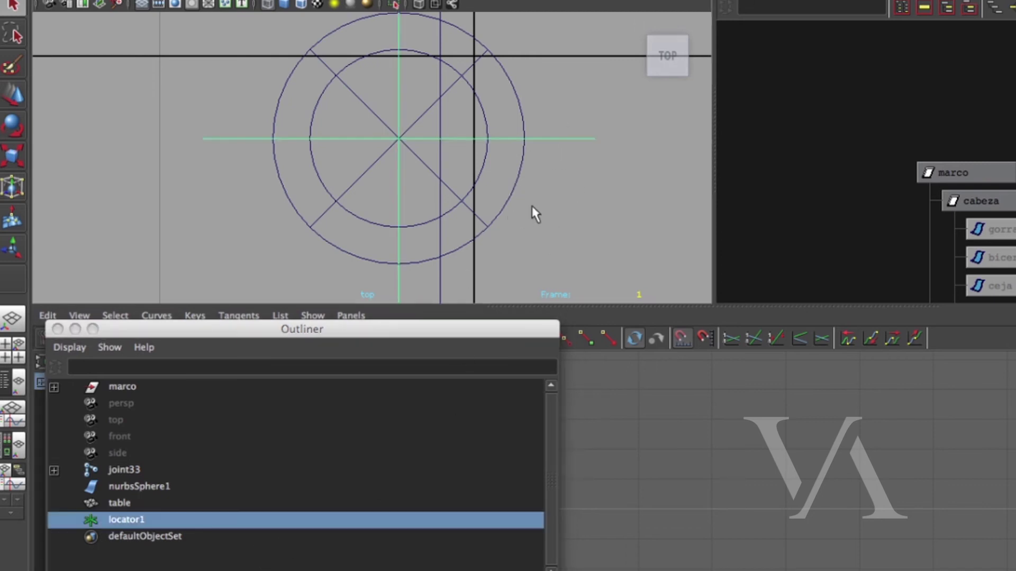
# Step: Restore the locator selection and examine its placement inside the ball in a shaded perspective view
pyautogui.click(567, 206)
pyautogui.press('z')
pyautogui.press('space')
pyautogui.moveTo(569, 210); pyautogui.dragTo(559, 189)
pyautogui.keyDown('alt'); pyautogui.moveTo(445, 158); pyautogui.dragTo(497, 182); pyautogui.keyUp('alt')
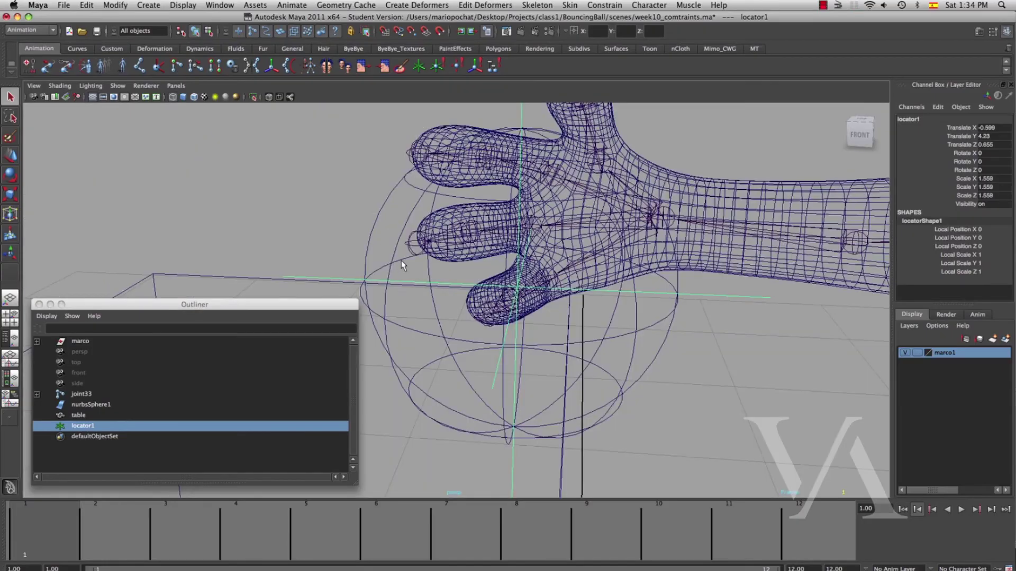
pyautogui.scroll(-3, 410, 268)
pyautogui.moveTo(417, 270)
pyautogui.keyDown('alt'); pyautogui.mouseDown()
pyautogui.moveTo(583, 293)
pyautogui.moveTo(566, 288)
pyautogui.moveTo(560, 328)
pyautogui.moveTo(545, 320)
pyautogui.moveTo(518, 334)
pyautogui.moveTo(552, 369)
pyautogui.mouseUp(); pyautogui.keyUp('alt')
pyautogui.press('5')
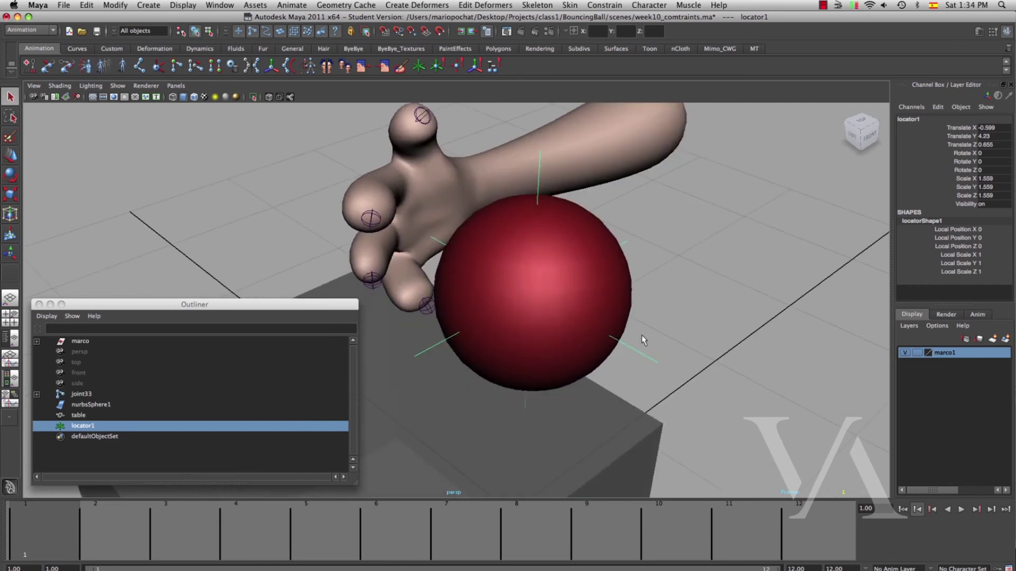
# Step: Parent the ball under the locator
pyautogui.click(624, 311)
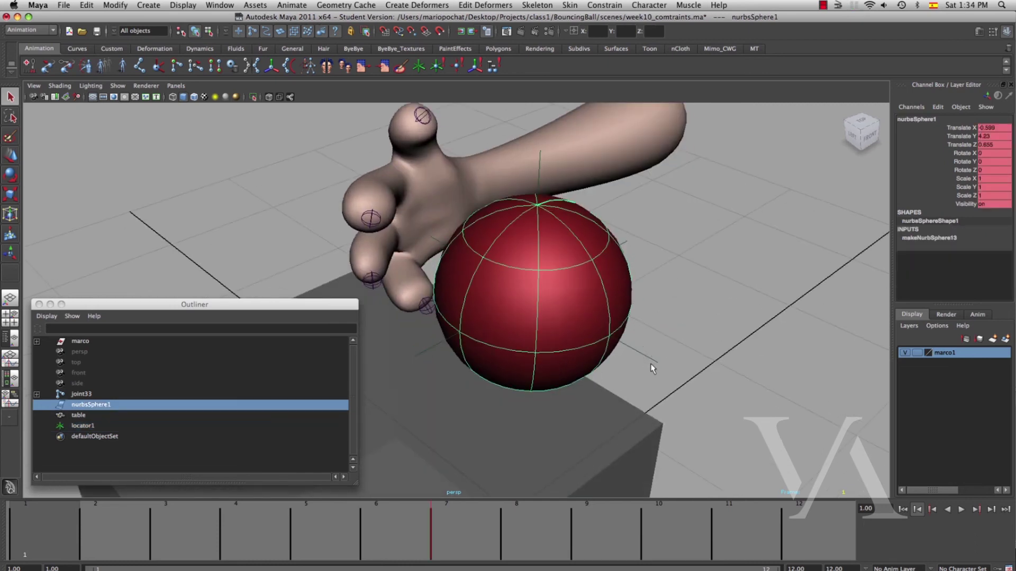
pyautogui.keyDown('shift'); pyautogui.click(650, 363); pyautogui.keyUp('shift')
pyautogui.press('p')
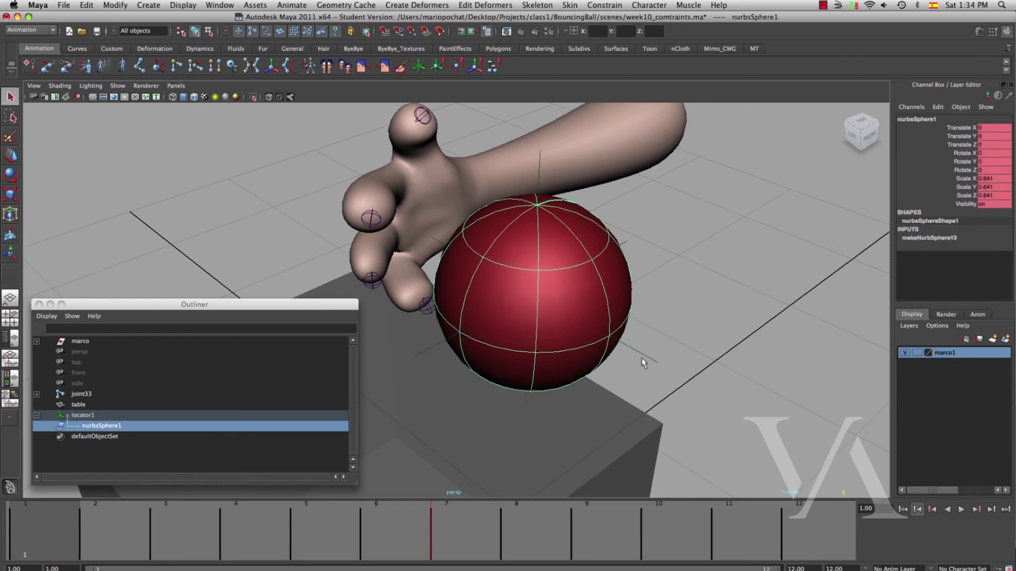
# Step: Open the Hypergraph hierarchy, frame the selection and examine how the ball is nested under the locator
pyautogui.click(210, 7)
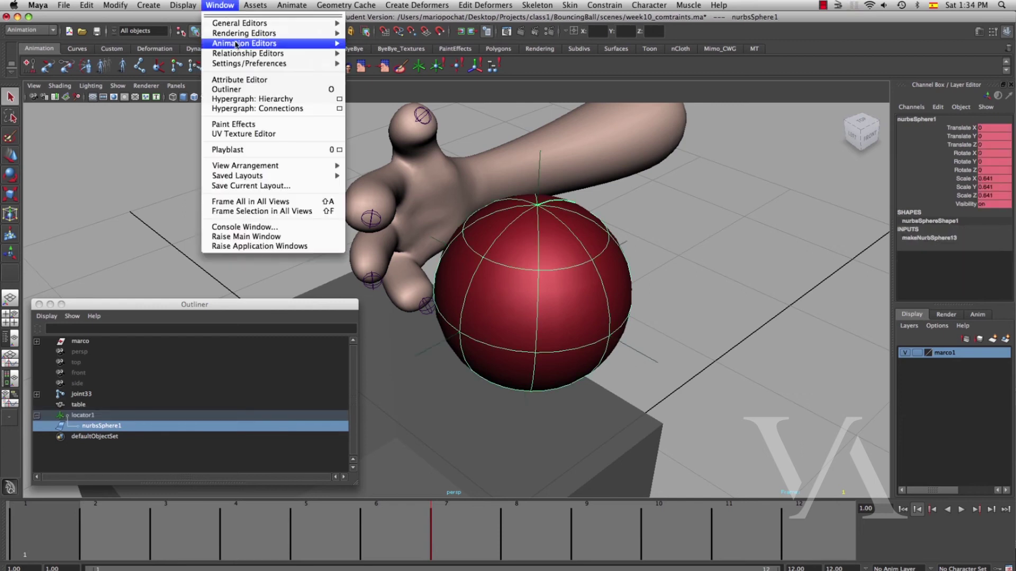
pyautogui.click(244, 98)
pyautogui.moveTo(422, 39); pyautogui.dragTo(198, 34)
pyautogui.press('f')
pyautogui.click(286, 200)
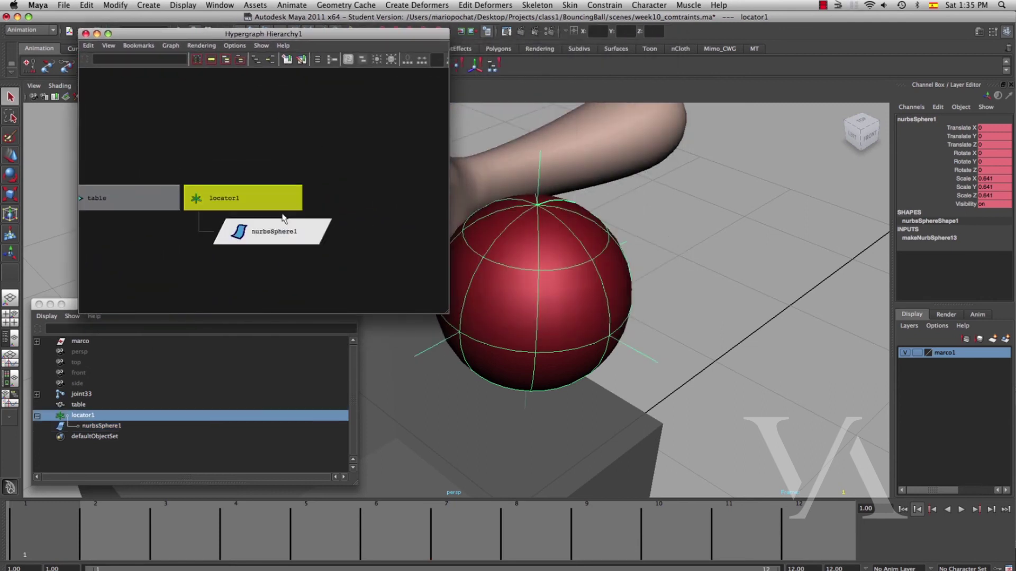
pyautogui.moveTo(327, 260); pyautogui.dragTo(297, 231)
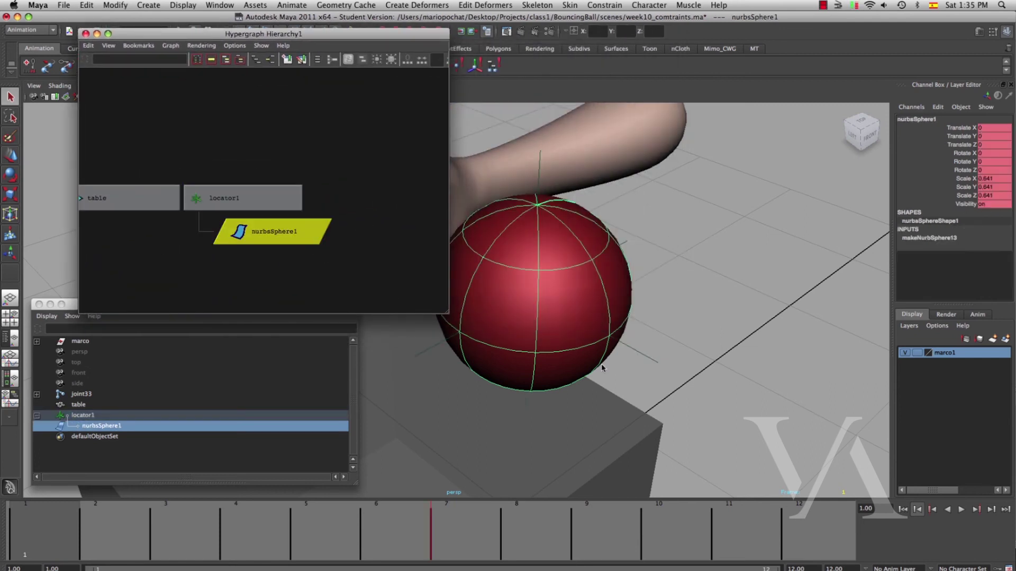
# Step: Delete the animation keys from all of the ball's channels and clear the selection
pyautogui.press('w')
pyautogui.moveTo(924, 206); pyautogui.dragTo(919, 119)
pyautogui.rightClick(908, 140)
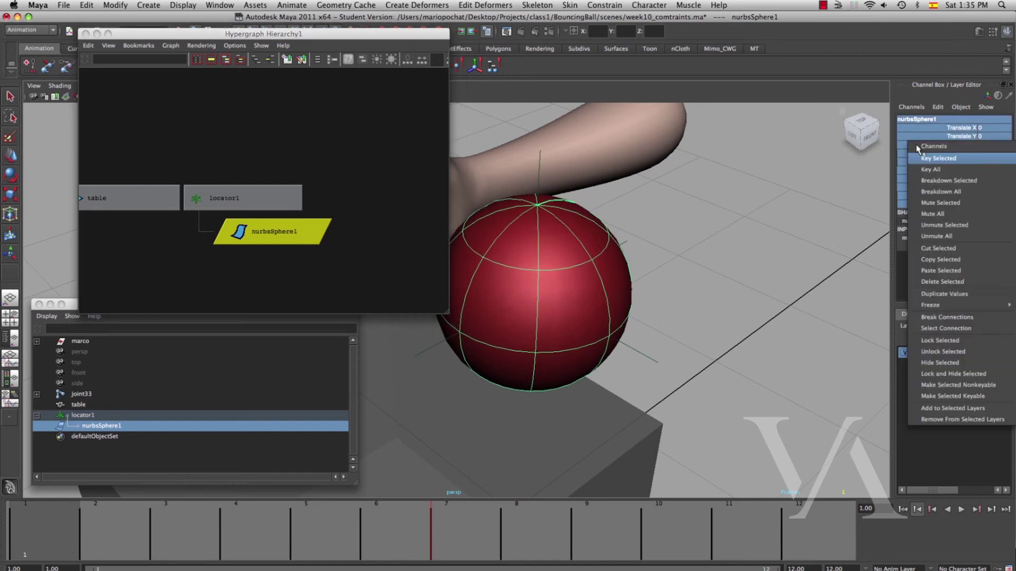
pyautogui.click(929, 282)
pyautogui.click(785, 243)
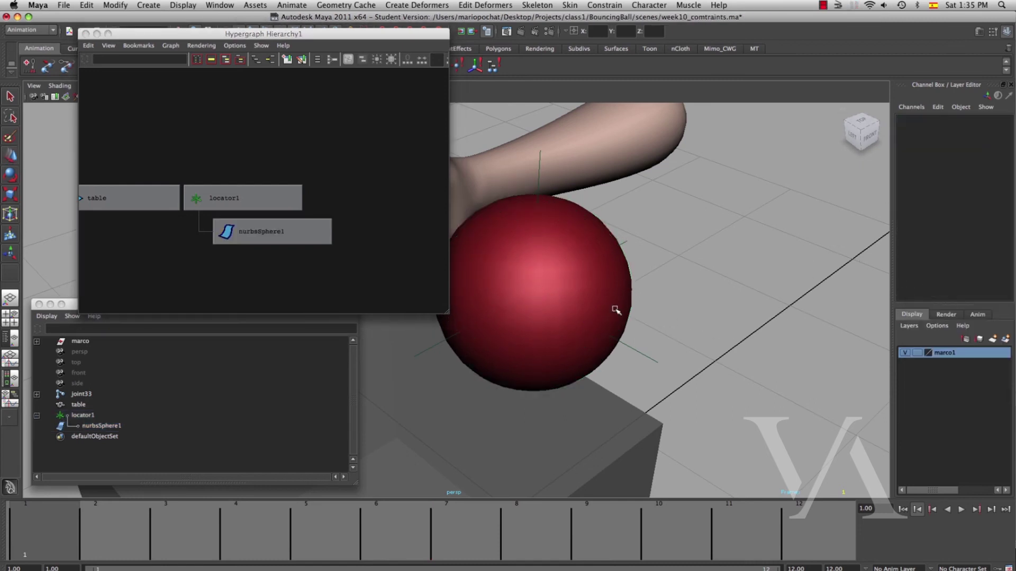
# Step: Select the locator and the ball in turn to examine their parent-child relationship next to the hand
pyautogui.click(648, 363)
pyautogui.scroll(3, 373, 250)
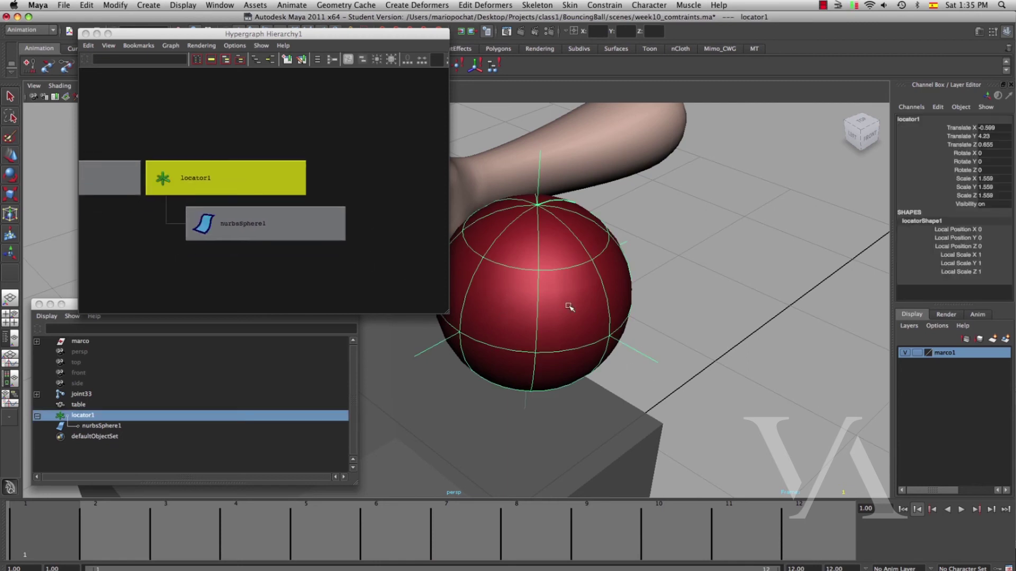
pyautogui.keyDown('alt'); pyautogui.moveTo(659, 318); pyautogui.dragTo(755, 296, button='middle'); pyautogui.keyUp('alt')
pyautogui.scroll(-2, 649, 304)
pyautogui.keyDown('alt'); pyautogui.moveTo(648, 305); pyautogui.dragTo(673, 312); pyautogui.keyUp('alt')
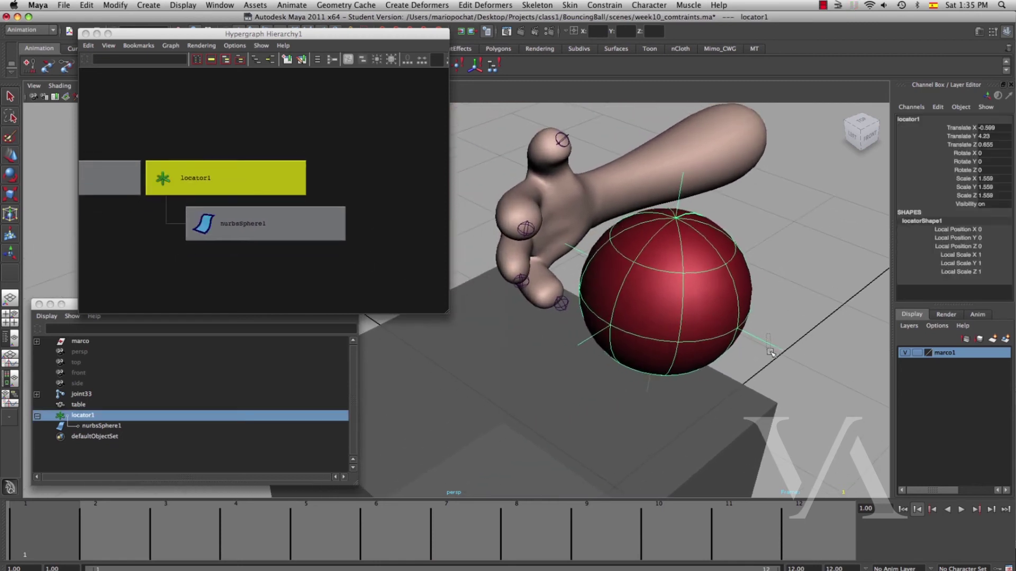
pyautogui.moveTo(763, 377); pyautogui.dragTo(788, 316, button='middle')
pyautogui.press('z')
pyautogui.click(741, 293)
pyautogui.moveTo(789, 316)
pyautogui.keyDown('alt'); pyautogui.mouseDown()
pyautogui.moveTo(800, 325)
pyautogui.moveTo(790, 330)
pyautogui.mouseUp(); pyautogui.keyUp('alt')
pyautogui.press('q')
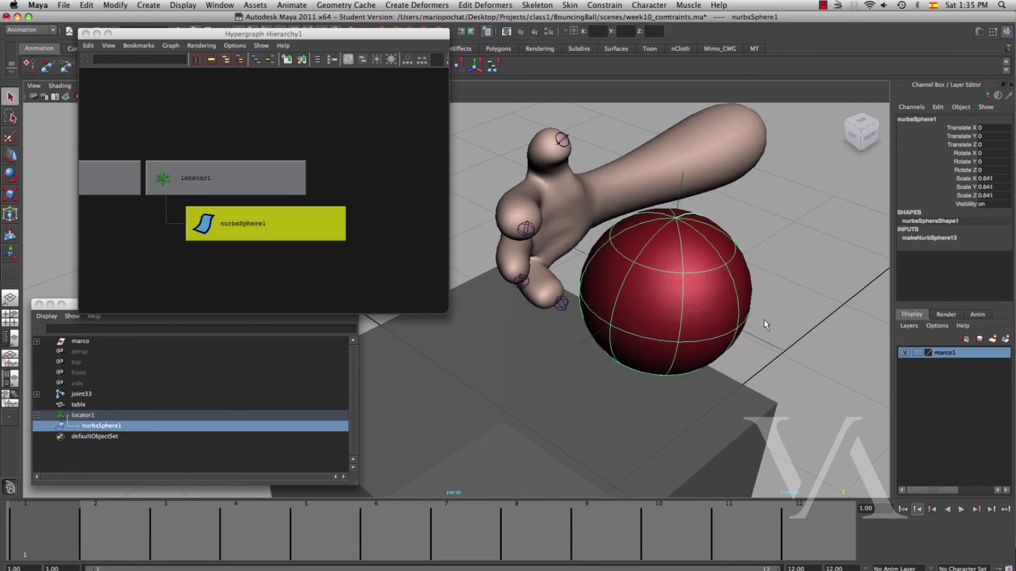
pyautogui.keyDown('alt'); pyautogui.moveTo(724, 324); pyautogui.dragTo(713, 319); pyautogui.keyUp('alt')
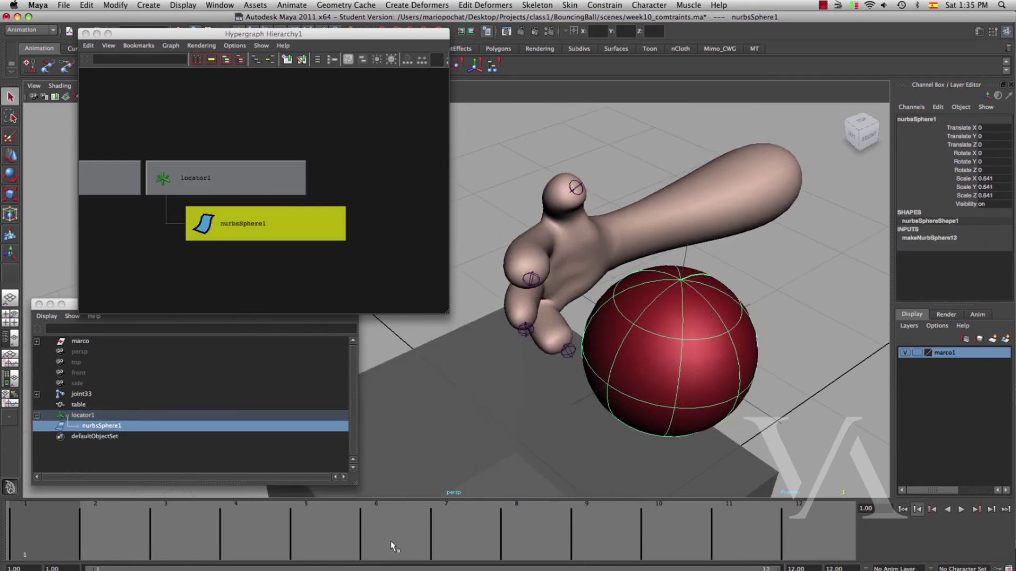
# Step: Go to frame 6 and examine the hand and ball up close in shaded display
pyautogui.click(379, 532)
pyautogui.keyDown('alt'); pyautogui.moveTo(595, 341); pyautogui.dragTo(607, 365); pyautogui.keyUp('alt')
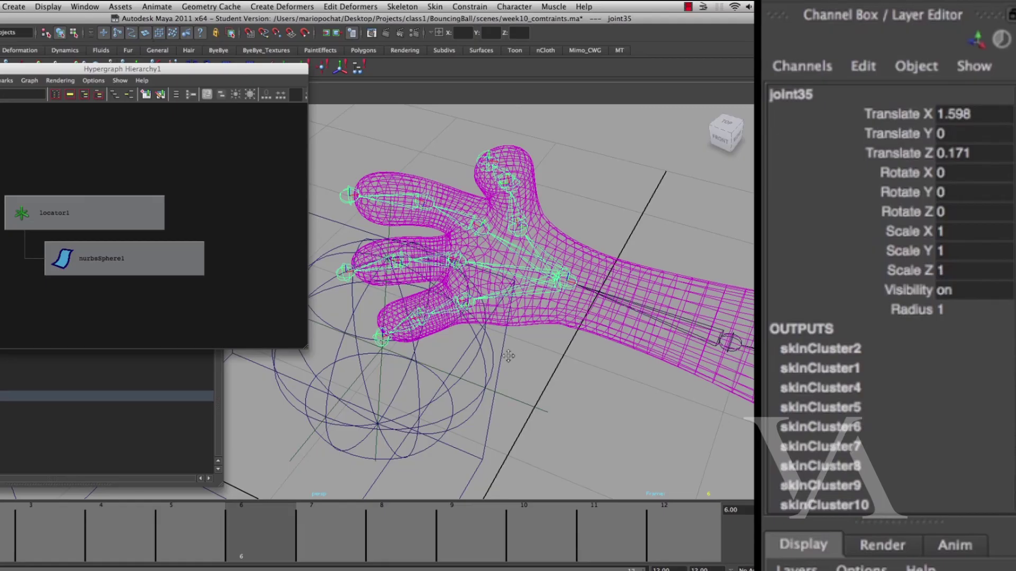
pyautogui.keyDown('alt'); pyautogui.moveTo(508, 356); pyautogui.dragTo(557, 363, button='middle'); pyautogui.keyUp('alt')
pyautogui.press('5')
pyautogui.moveTo(531, 386)
pyautogui.keyDown('alt'); pyautogui.mouseDown()
pyautogui.moveTo(515, 361)
pyautogui.moveTo(561, 381)
pyautogui.mouseUp(); pyautogui.keyUp('alt')
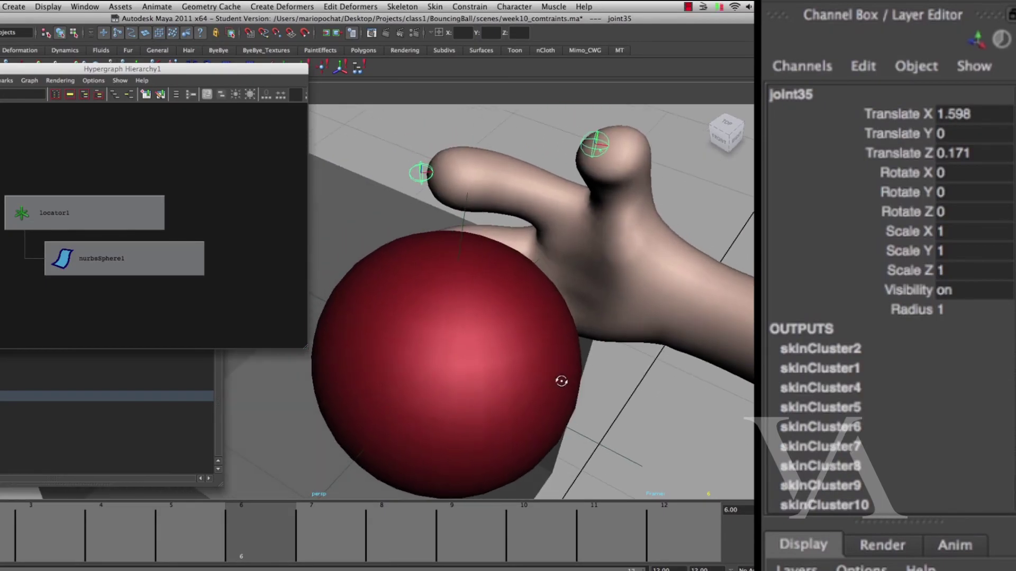
pyautogui.click(628, 458)
pyautogui.keyDown('alt'); pyautogui.moveTo(599, 426); pyautogui.dragTo(502, 392); pyautogui.keyUp('alt')
# Step: At frame 7, parent-constrain the locator to the hand's wrist joint
pyautogui.click(305, 535)
pyautogui.keyDown('alt'); pyautogui.moveTo(450, 349); pyautogui.dragTo(431, 406); pyautogui.keyUp('alt')
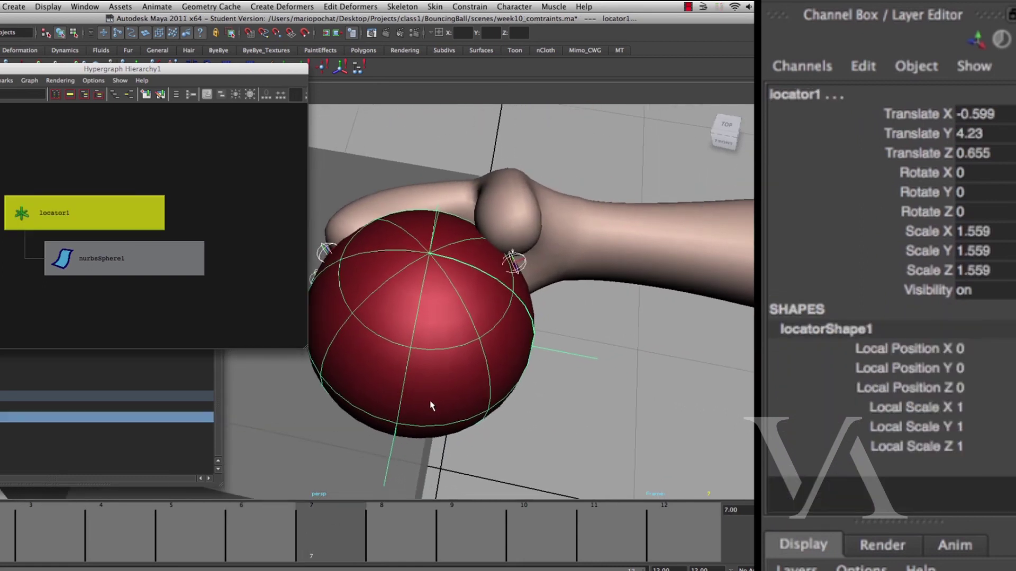
pyautogui.click(471, 7)
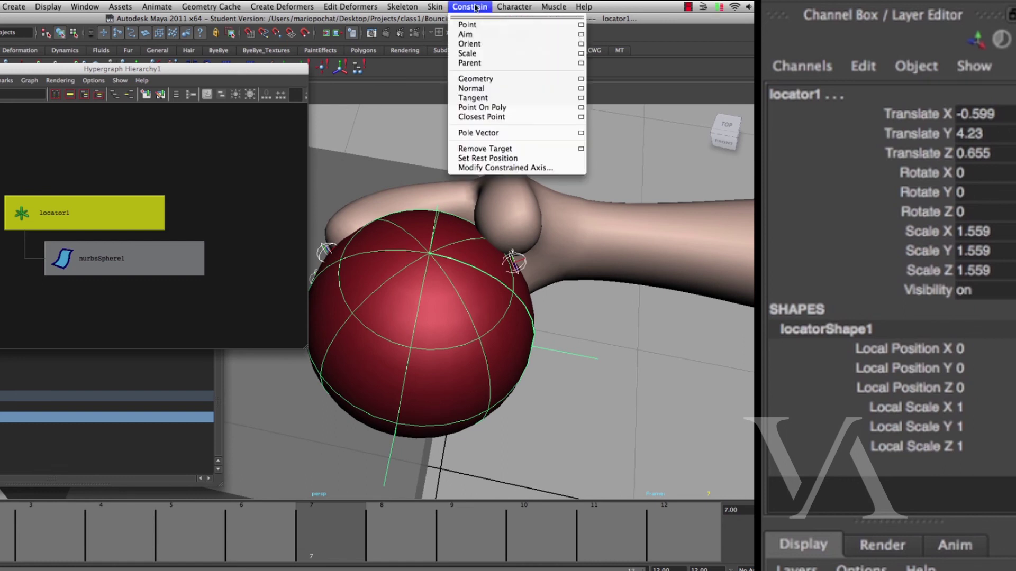
pyautogui.click(484, 65)
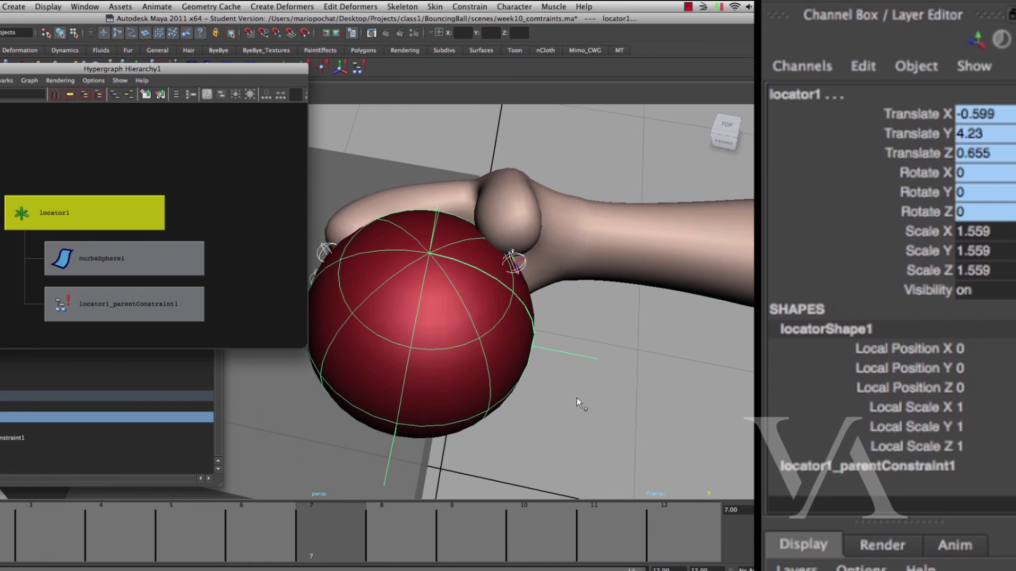
# Step: Key the locator at frame 7, and set and key its Blend Parent 1 at 1
pyautogui.click(569, 349)
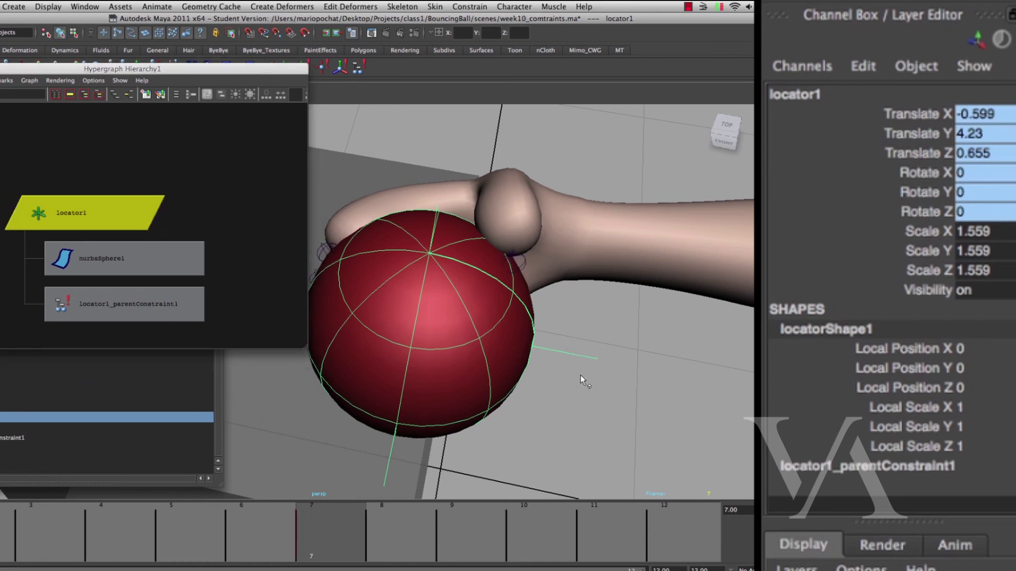
pyautogui.press('s')
pyautogui.click(851, 308)
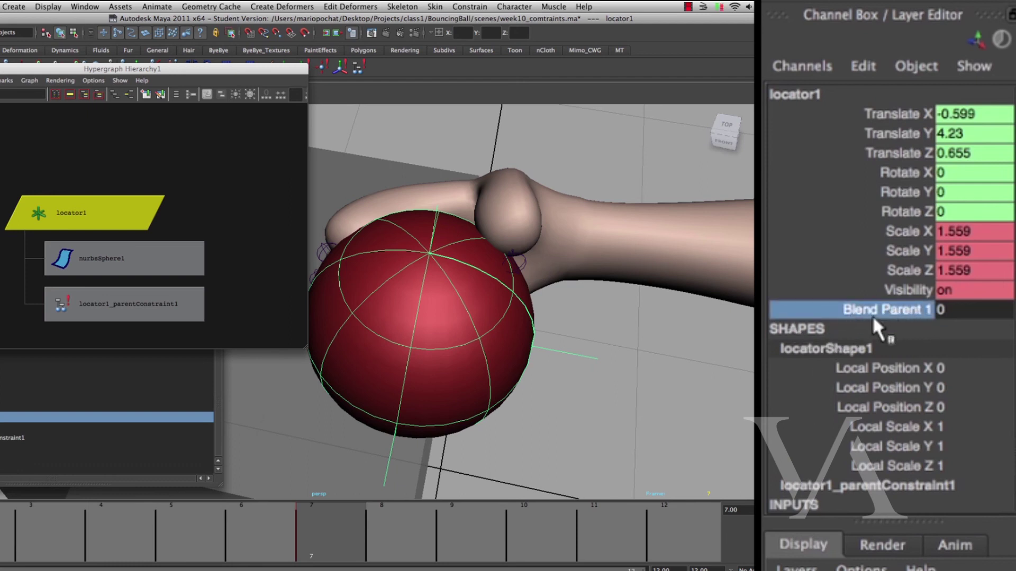
pyautogui.click(962, 312)
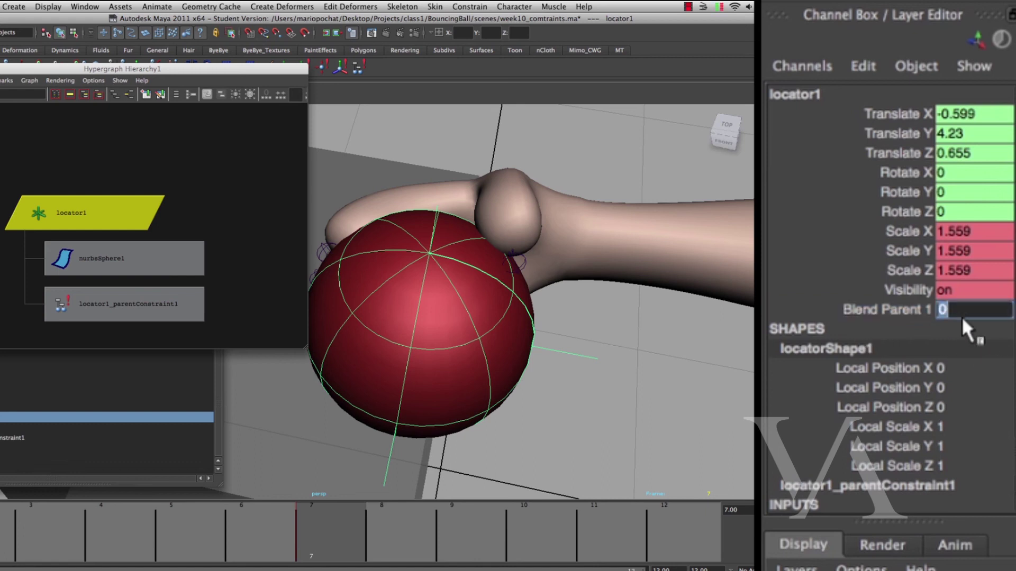
pyautogui.write('1')
pyautogui.press('Return')
pyautogui.click(835, 296)
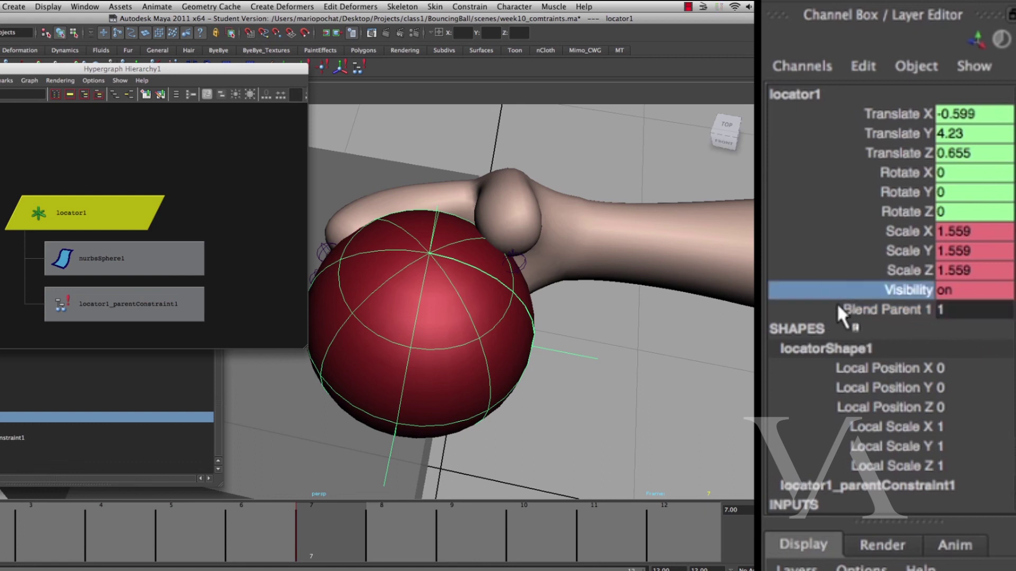
pyautogui.click(838, 306)
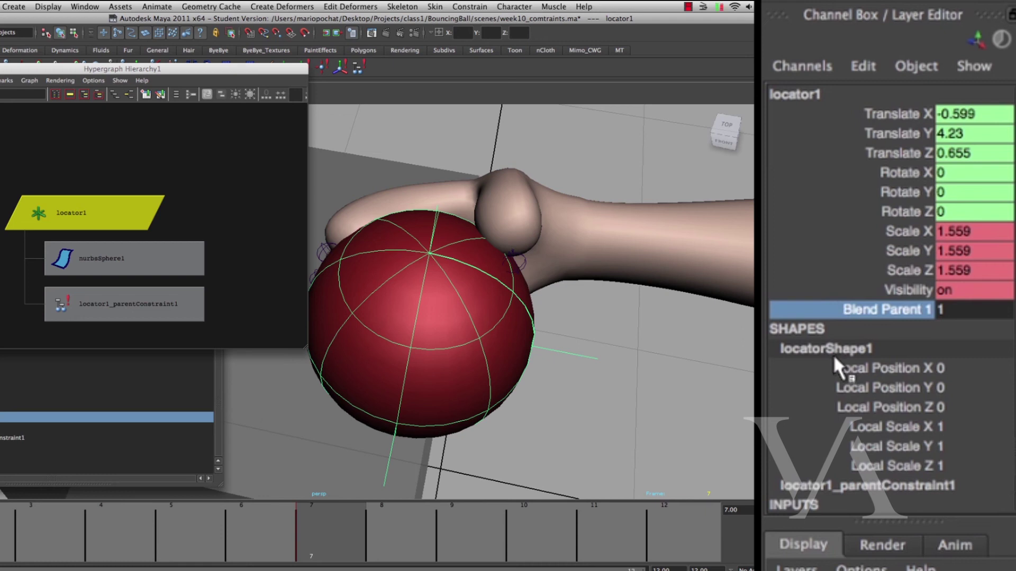
pyautogui.moveTo(827, 309); pyautogui.dragTo(832, 352, button='right')
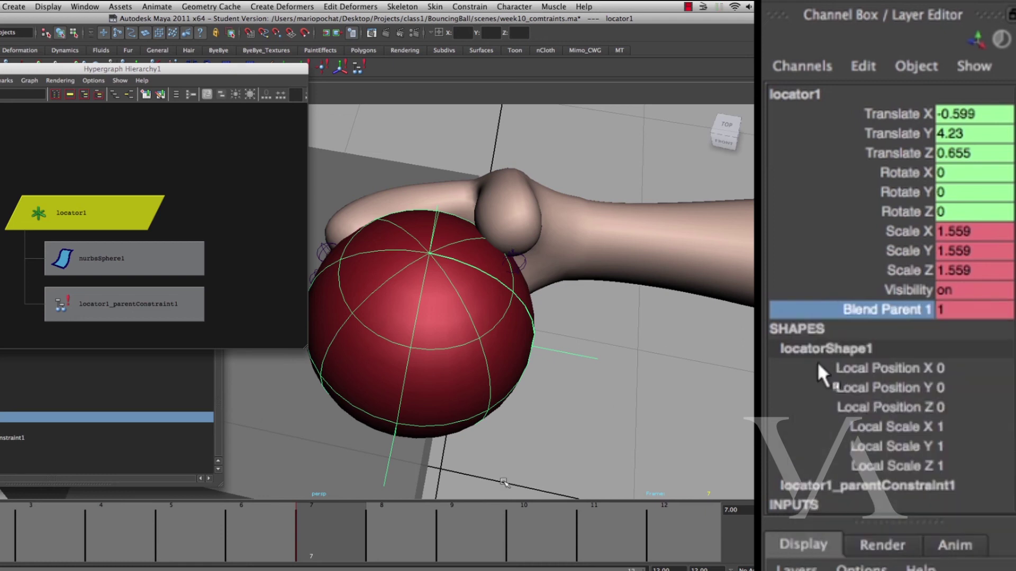
# Step: At frame 6, set the locator's Blend Parent 1 to 0 and key it
pyautogui.click(274, 540)
pyautogui.click(940, 312)
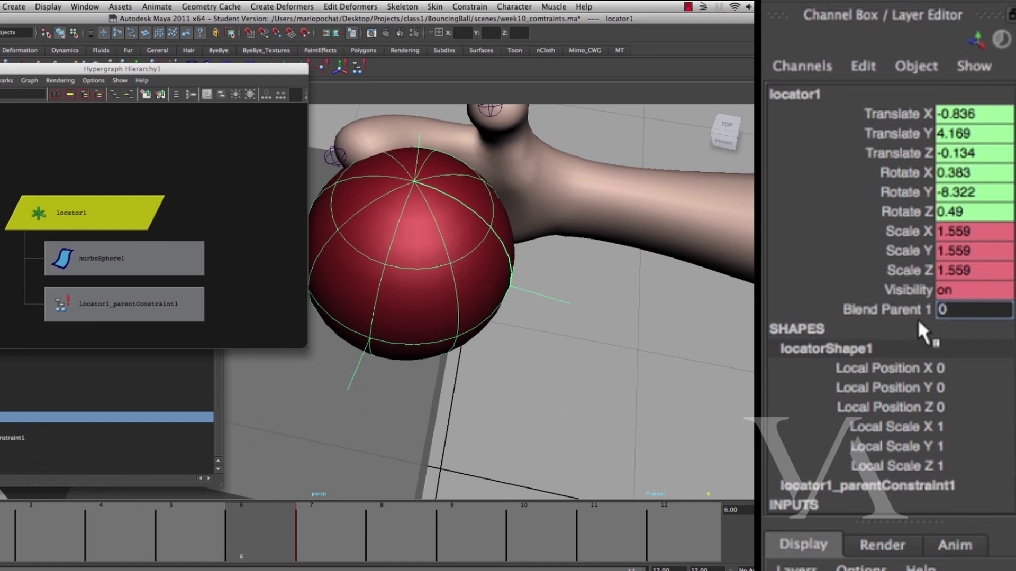
pyautogui.press('Return')
pyautogui.click(865, 309)
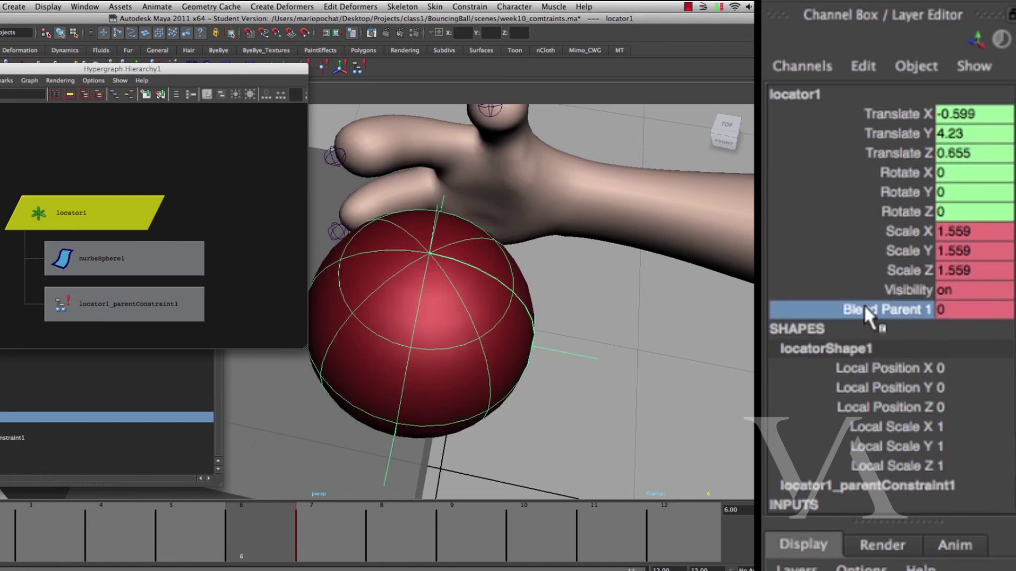
pyautogui.rightClick(853, 310)
pyautogui.click(853, 342)
# Step: Scrub the timeline between frames 6 and 11 to examine how the ball follows the hand
pyautogui.keyDown('alt'); pyautogui.moveTo(566, 385); pyautogui.dragTo(462, 379, button='right'); pyautogui.keyUp('alt')
pyautogui.keyDown('alt'); pyautogui.moveTo(462, 379); pyautogui.dragTo(513, 374, button='middle'); pyautogui.keyUp('alt')
pyautogui.moveTo(239, 560); pyautogui.dragTo(595, 524)
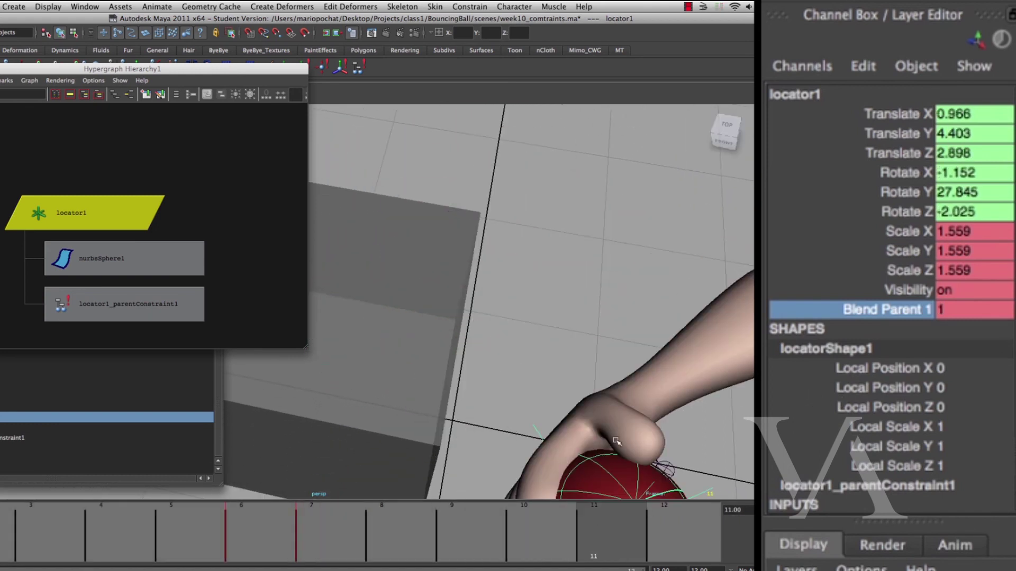
pyautogui.keyDown('alt'); pyautogui.moveTo(614, 443); pyautogui.dragTo(408, 344, button='right'); pyautogui.keyUp('alt')
pyautogui.keyDown('alt'); pyautogui.moveTo(408, 344); pyautogui.dragTo(439, 267); pyautogui.keyUp('alt')
pyautogui.moveTo(264, 546)
pyautogui.mouseDown()
pyautogui.moveTo(191, 545)
pyautogui.moveTo(582, 545)
pyautogui.moveTo(414, 532)
pyautogui.moveTo(260, 545)
pyautogui.mouseUp()
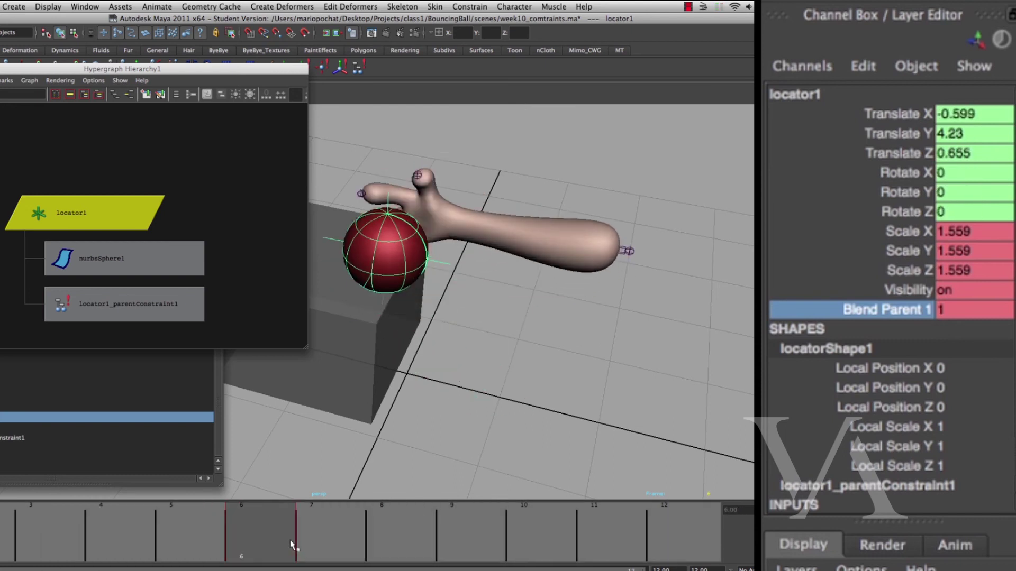
# Step: Select the ball at frame 6, keeping it and the hand in close view
pyautogui.keyDown('alt'); pyautogui.moveTo(536, 379); pyautogui.dragTo(554, 417, button='middle'); pyautogui.keyUp('alt')
pyautogui.keyDown('alt'); pyautogui.moveTo(554, 416); pyautogui.dragTo(754, 439, button='right'); pyautogui.keyUp('alt')
pyautogui.click(633, 311)
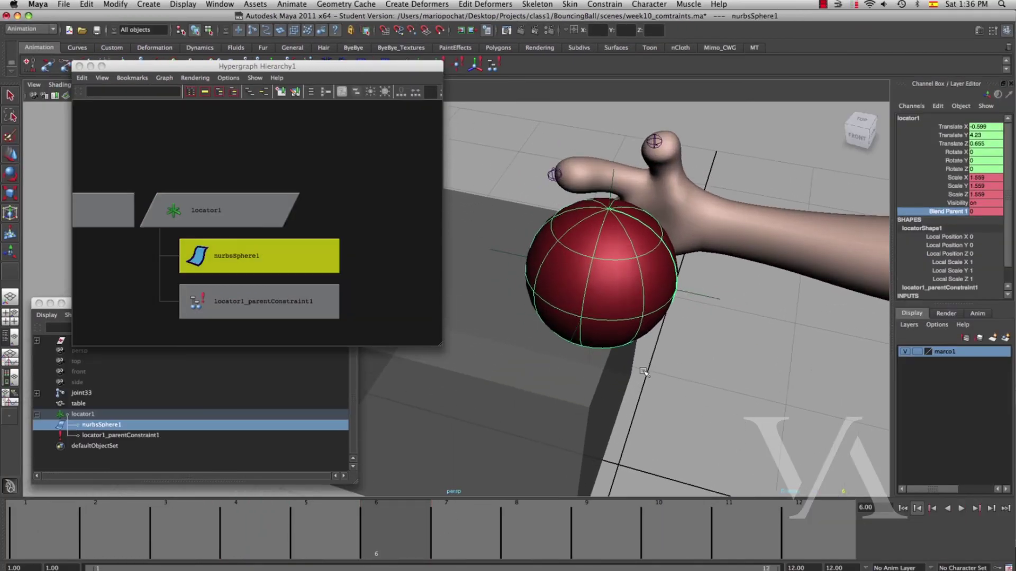
pyautogui.keyDown('alt'); pyautogui.moveTo(605, 408); pyautogui.dragTo(613, 352); pyautogui.keyUp('alt')
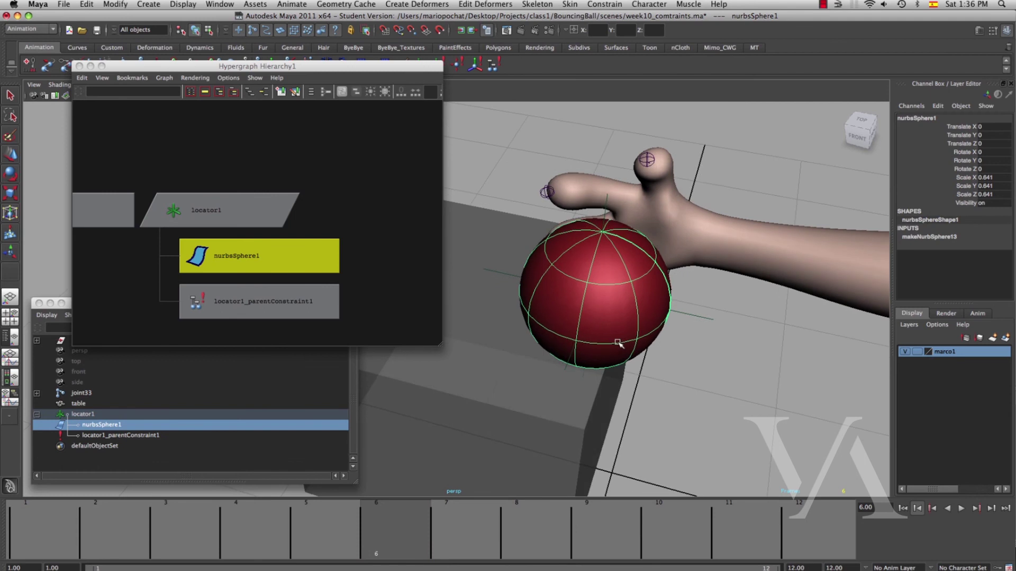